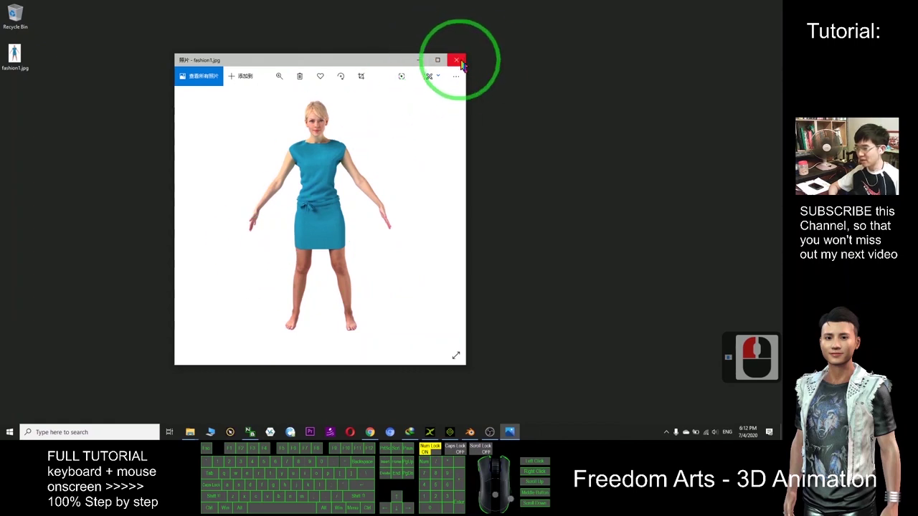
# - Close the teal-dress photo, then briefly reopen and close fashion1.jpg from the desktop
pyautogui.click(460, 57)
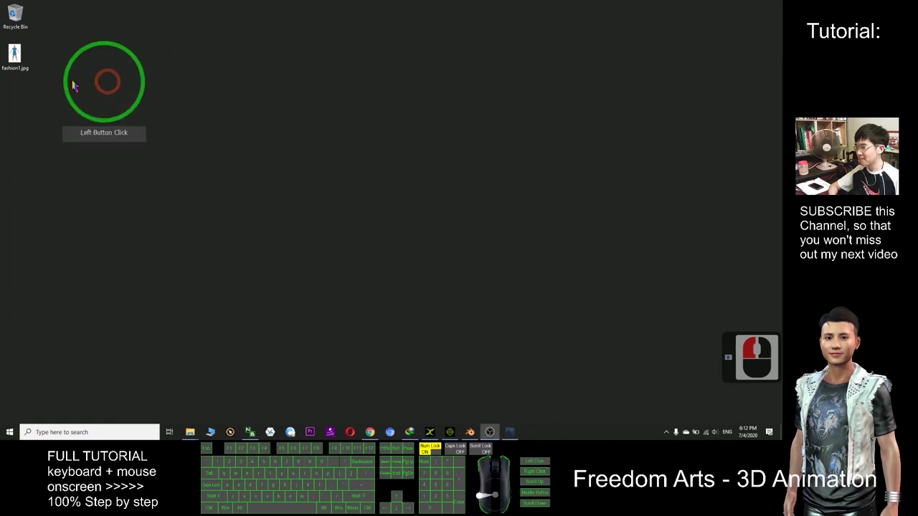
pyautogui.click(21, 63)
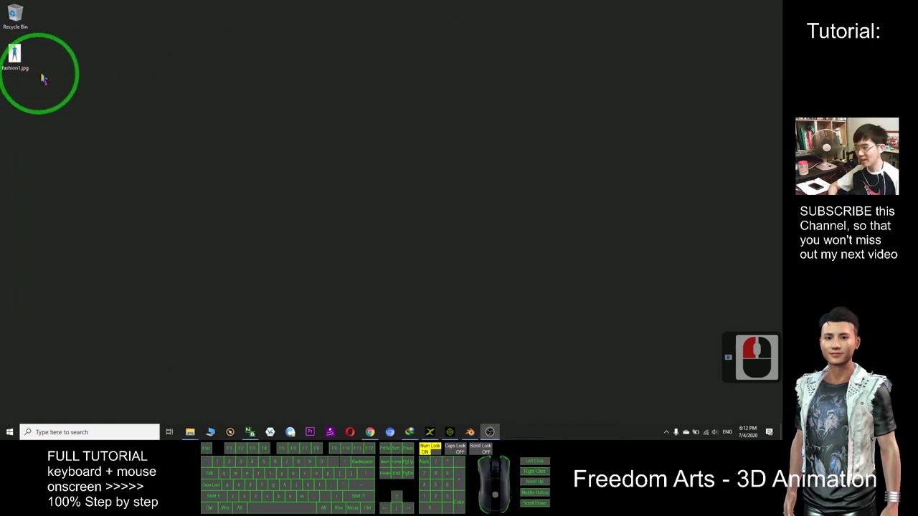
pyautogui.doubleClick(16, 54)
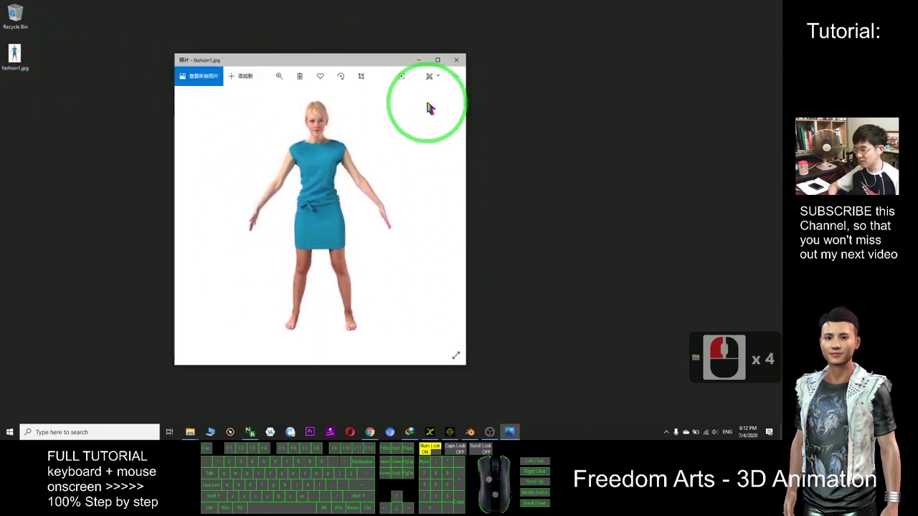
pyautogui.click(456, 59)
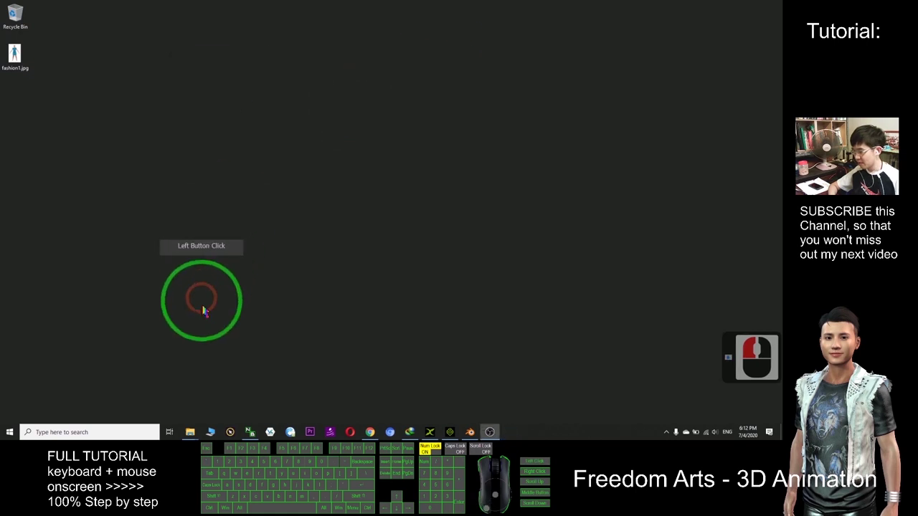
pyautogui.click(172, 260)
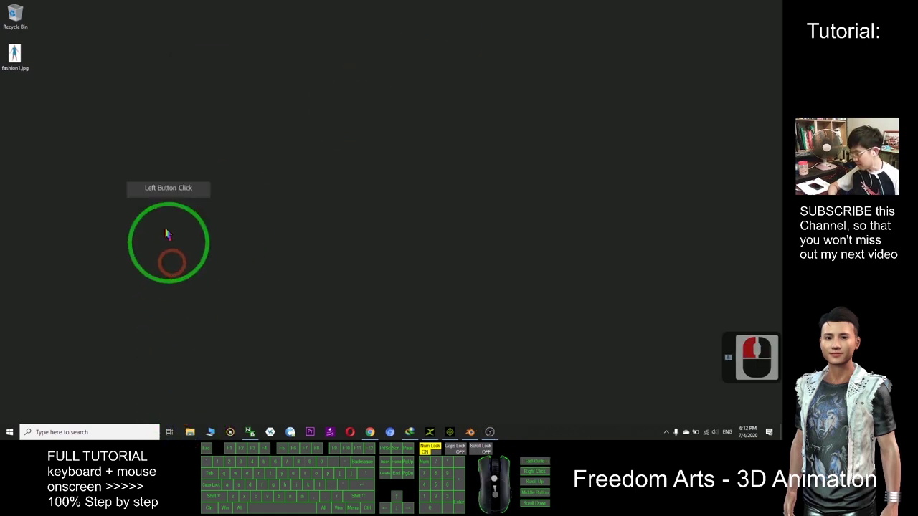
pyautogui.click(27, 72)
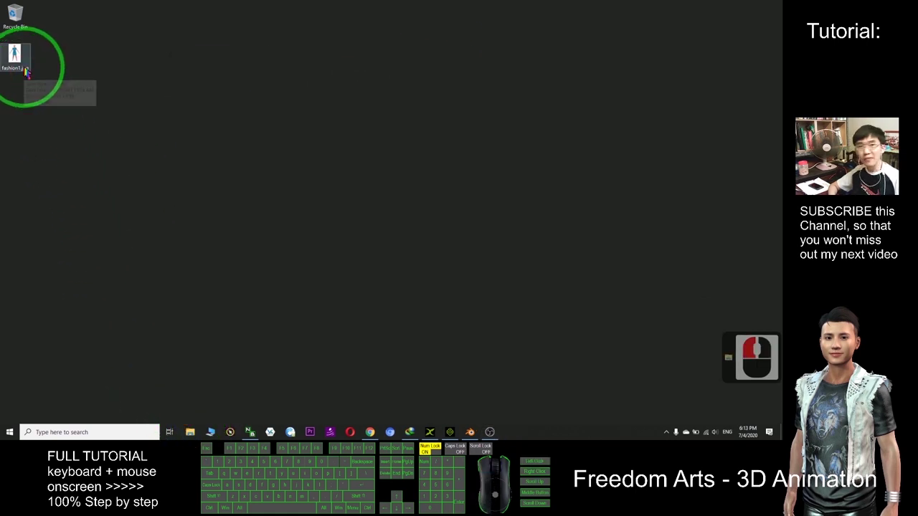
pyautogui.click(193, 435)
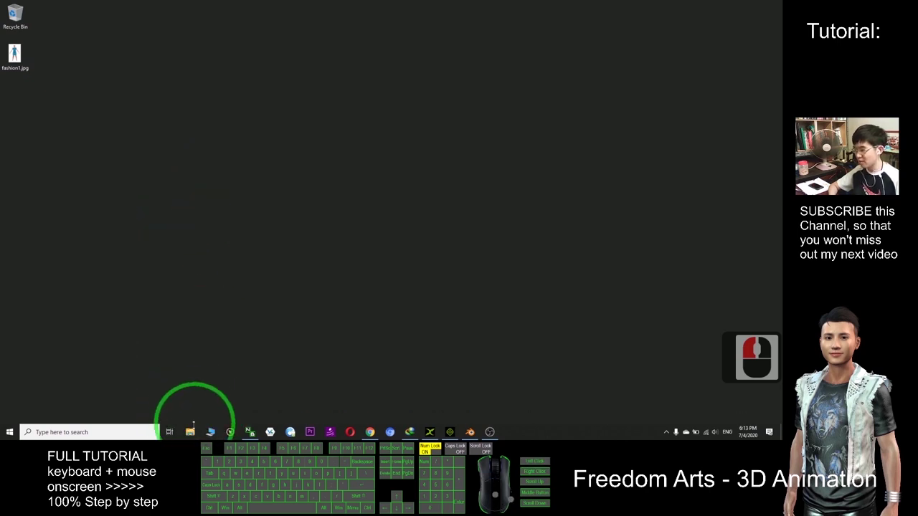
# - In Folder Options, confirm file name extensions and hidden items are shown, then close File Explorer
pyautogui.moveTo(206, 107); pyautogui.dragTo(312, 119)
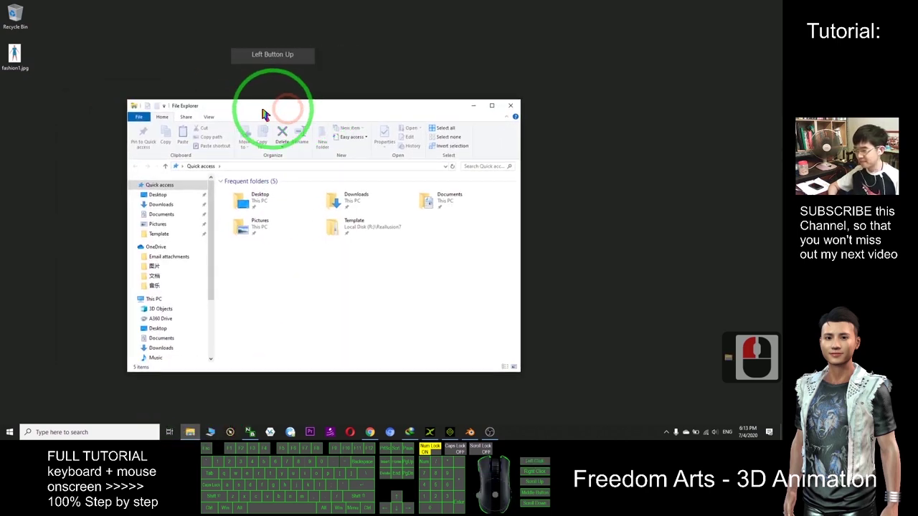
pyautogui.click(209, 117)
pyautogui.click(478, 133)
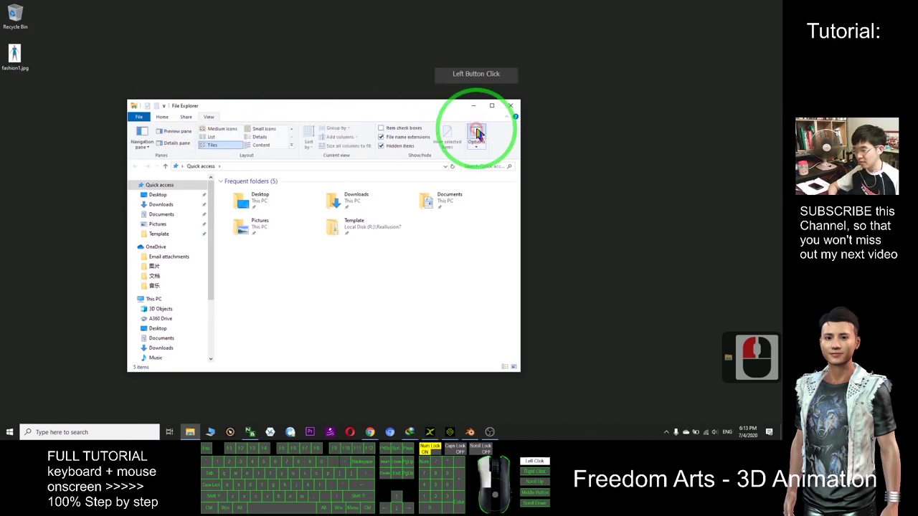
pyautogui.moveTo(163, 190); pyautogui.dragTo(257, 184)
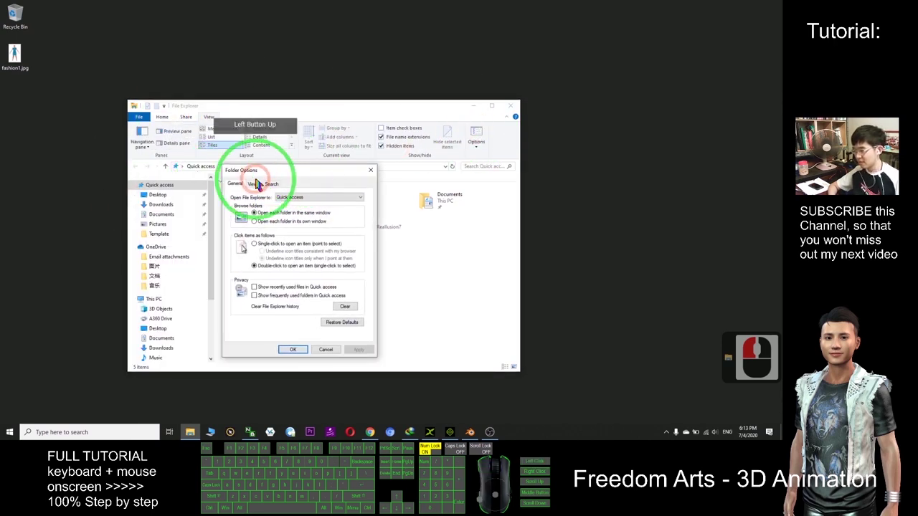
pyautogui.click(257, 185)
pyautogui.click(369, 286)
pyautogui.moveTo(360, 256); pyautogui.dragTo(368, 260)
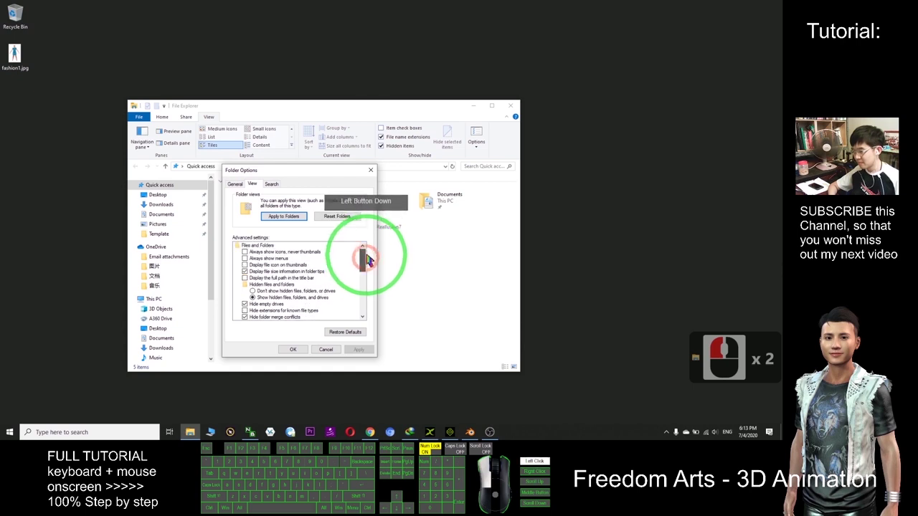
pyautogui.click(245, 311)
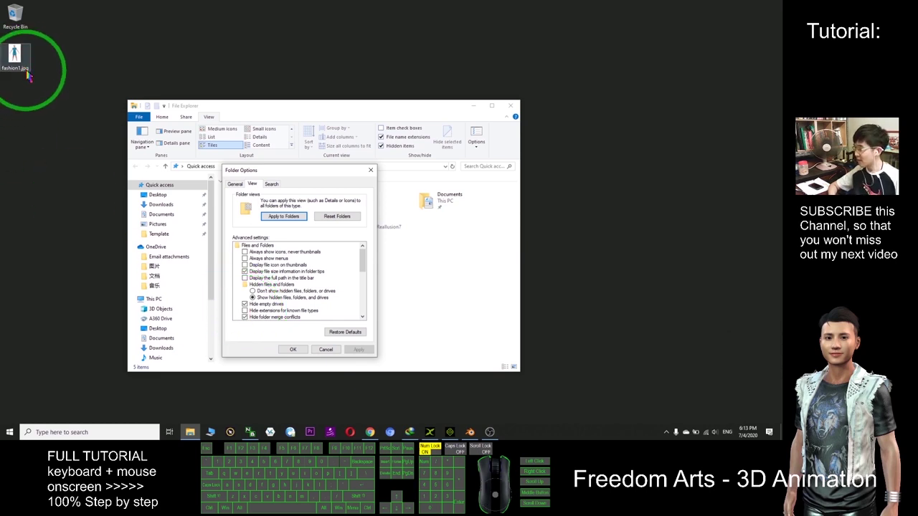
pyautogui.click(372, 173)
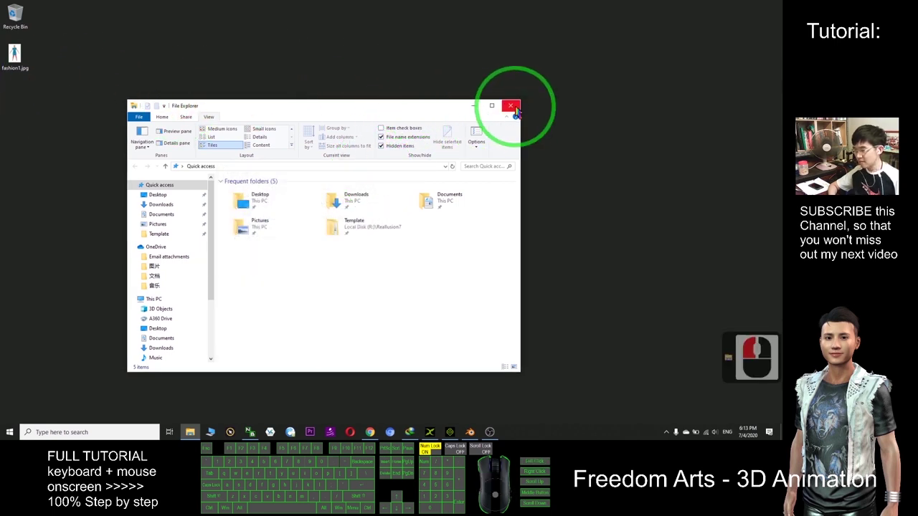
pyautogui.click(510, 106)
# - Preview fashion1.jpg once more, then bring Chrome up on the PIFuHD project page tab
pyautogui.doubleClick(15, 54)
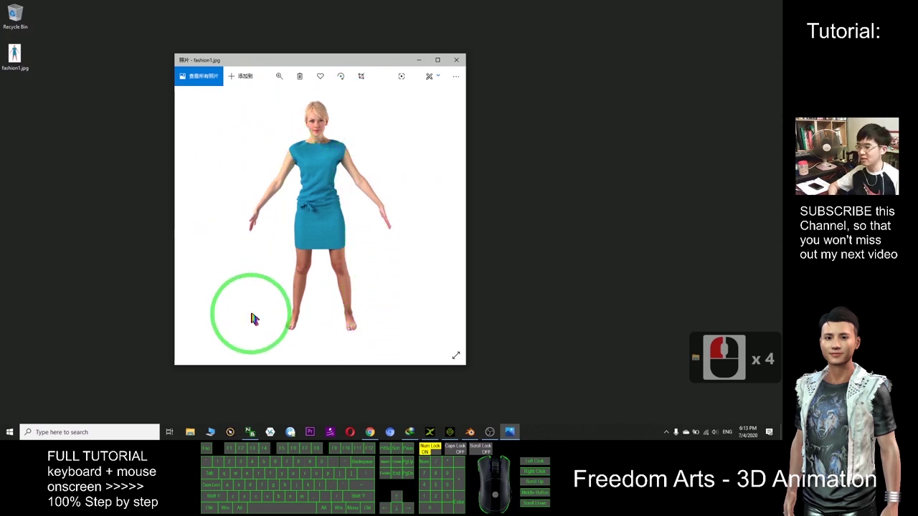
pyautogui.click(456, 59)
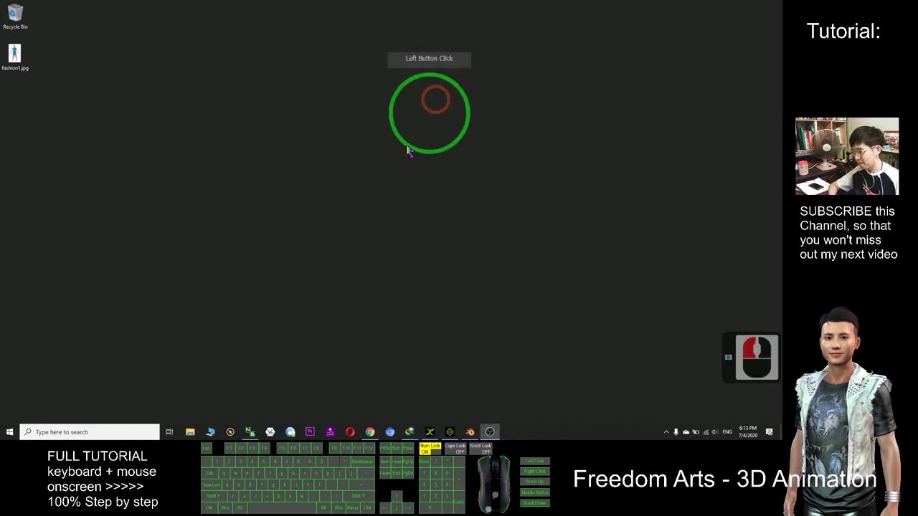
pyautogui.click(369, 432)
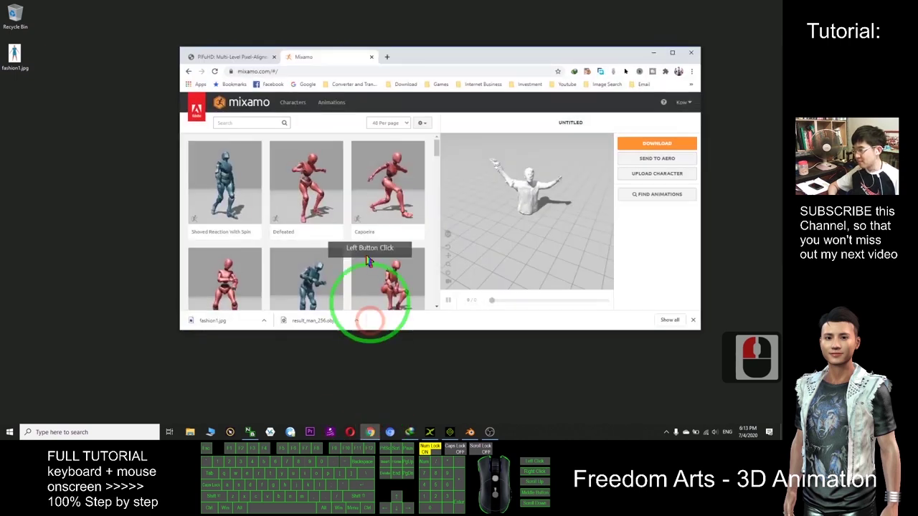
pyautogui.click(215, 57)
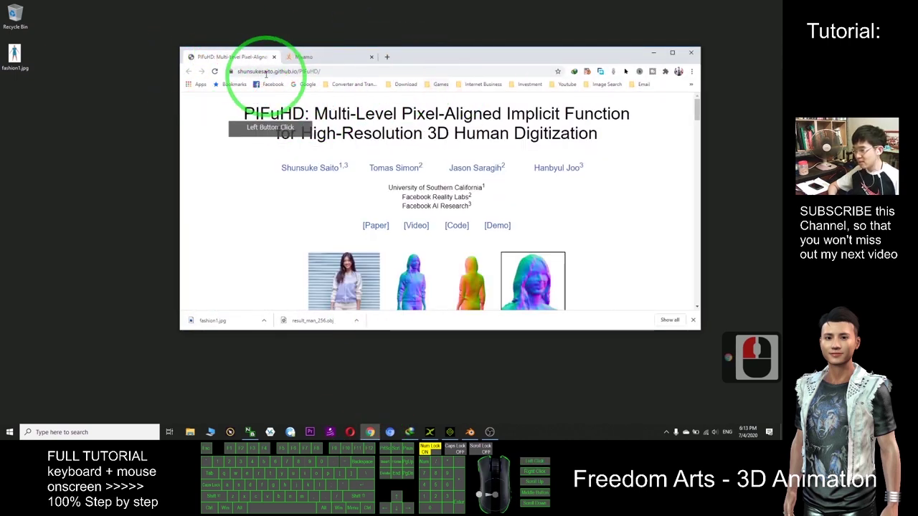
pyautogui.click(335, 71)
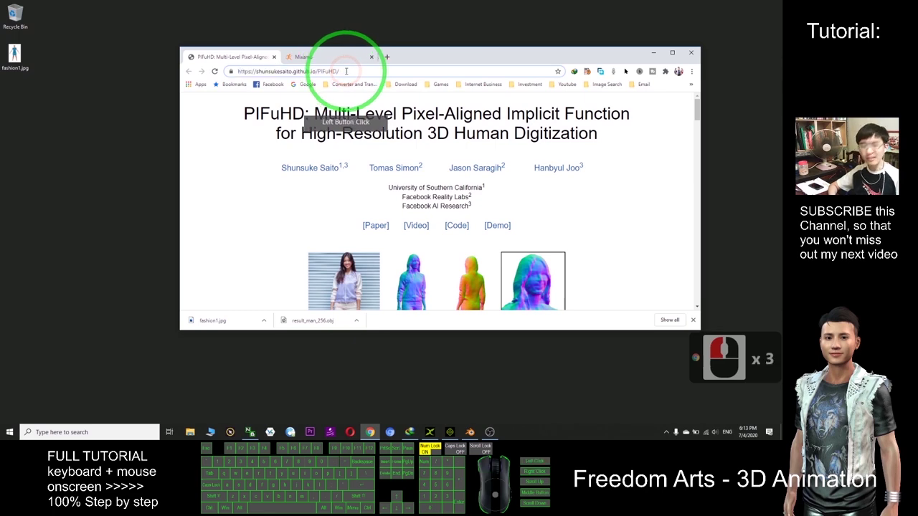
# - Maximize Chrome, place the PIFuHD tab after Mixamo, and follow the page's Colab link
pyautogui.moveTo(537, 59); pyautogui.dragTo(491, 3)
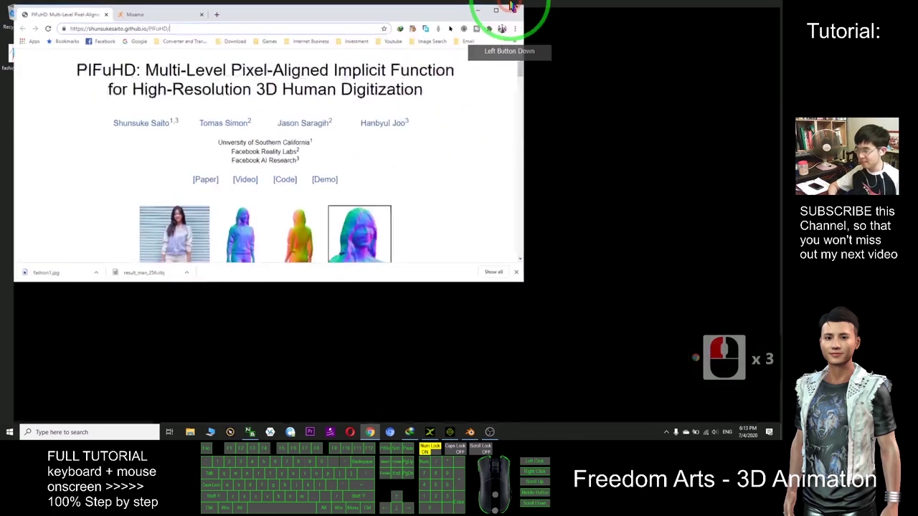
pyautogui.moveTo(778, 72); pyautogui.dragTo(770, 239)
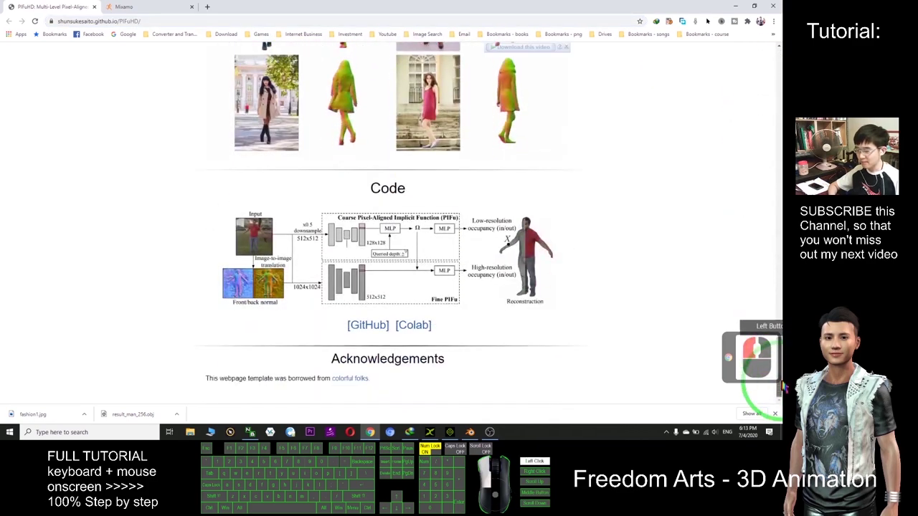
pyautogui.moveTo(771, 239); pyautogui.dragTo(430, 342)
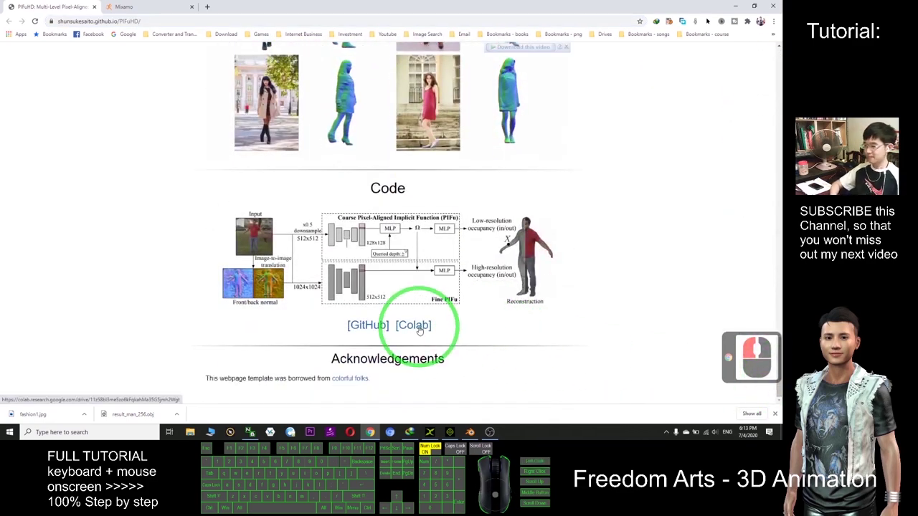
pyautogui.moveTo(102, 10); pyautogui.dragTo(150, 10)
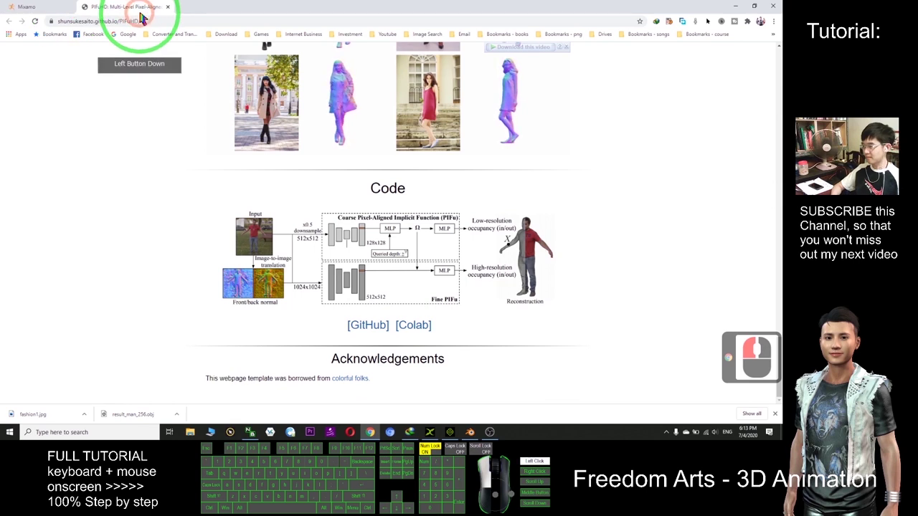
pyautogui.click(415, 327)
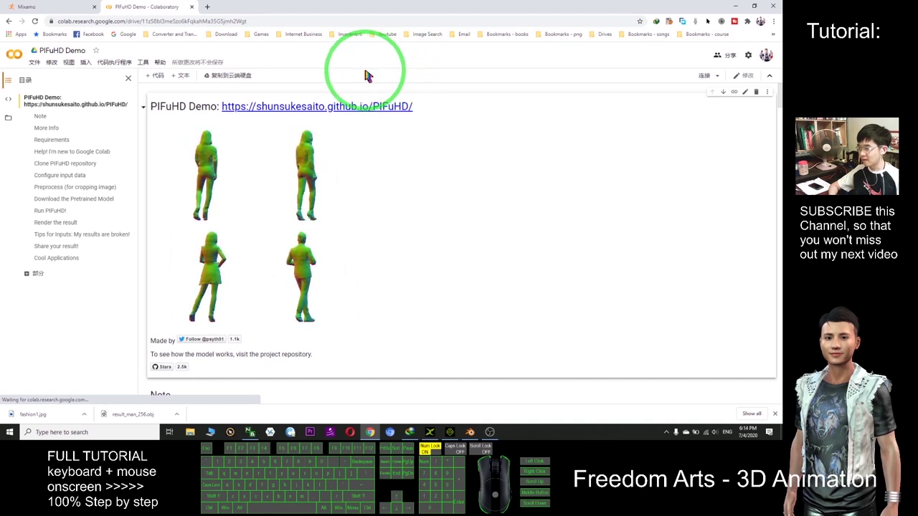
# - Copy the PIFuHD Demo notebook to Google Drive so the copy opens in a new tab
pyautogui.click(216, 78)
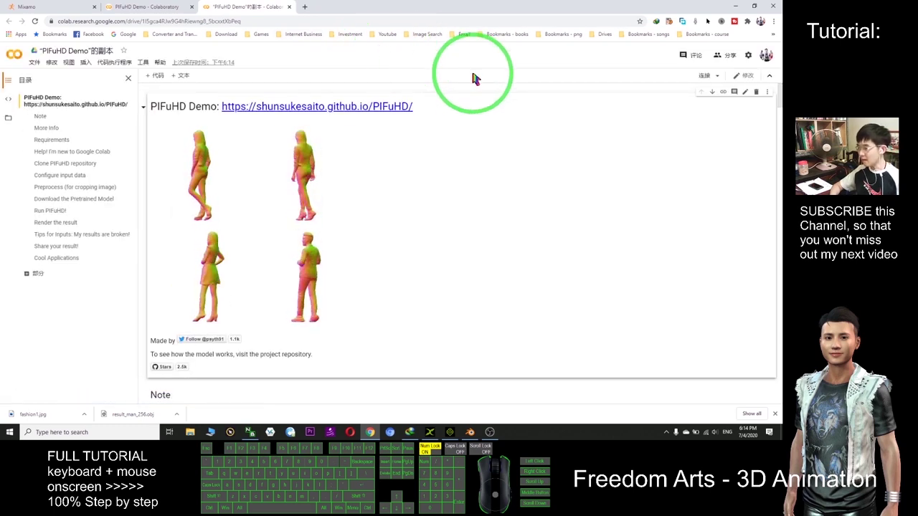
pyautogui.click(53, 63)
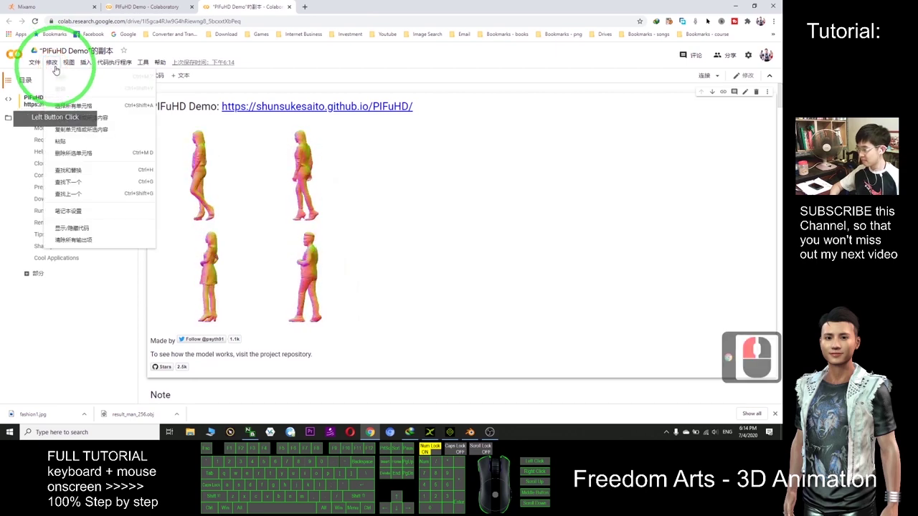
# - Set the notebook's hardware accelerator to GPU and connect to a hosted runtime
pyautogui.click(71, 211)
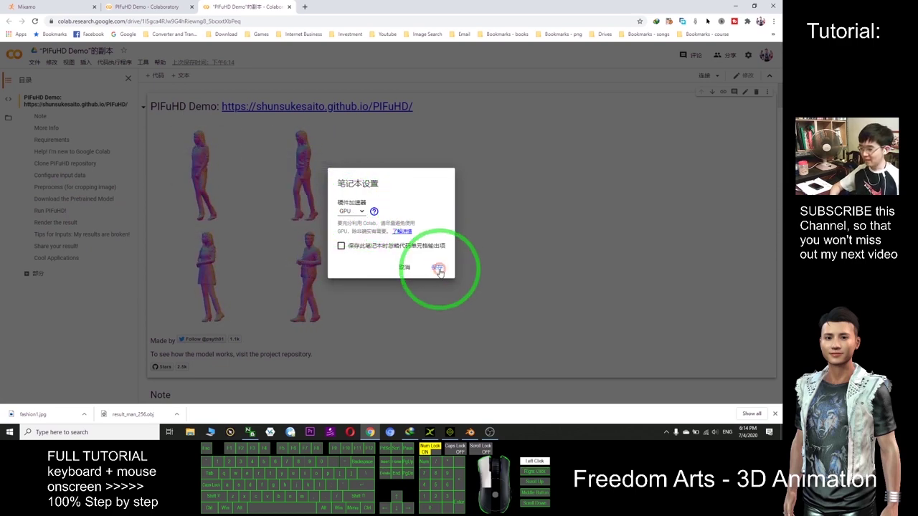
pyautogui.click(438, 268)
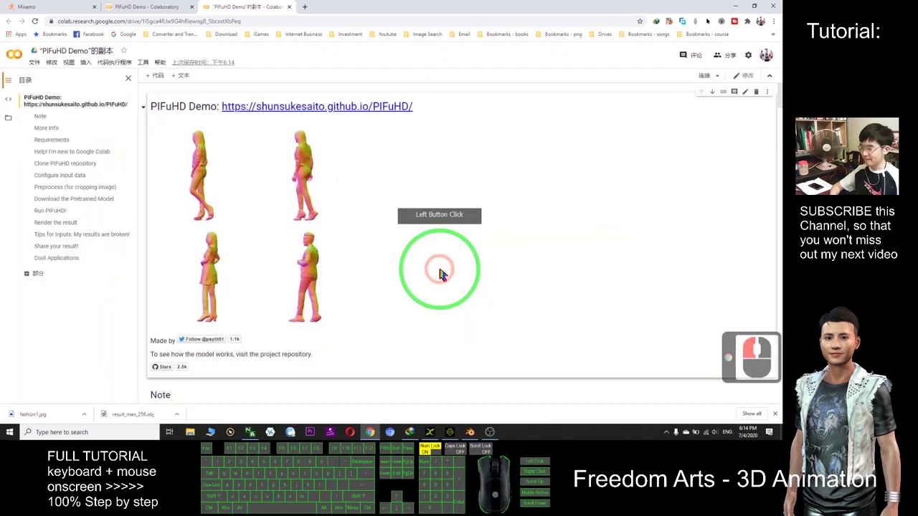
pyautogui.click(717, 76)
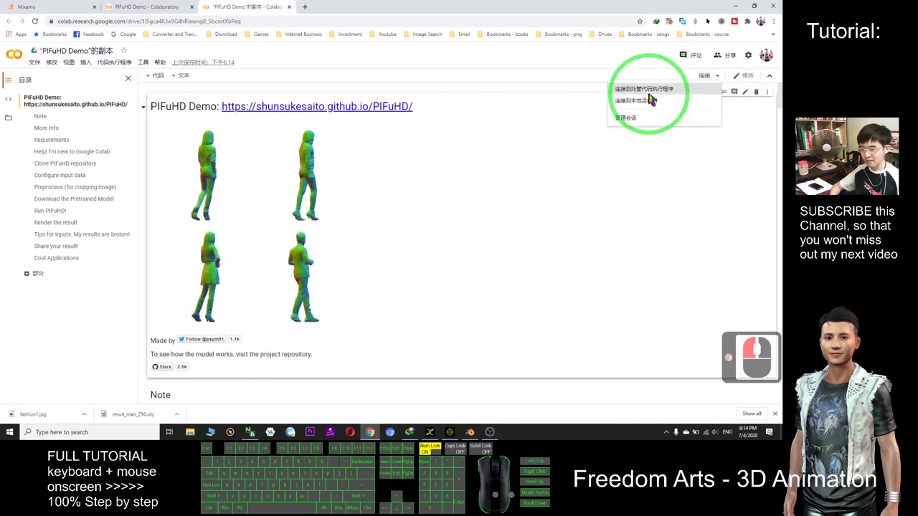
pyautogui.click(627, 92)
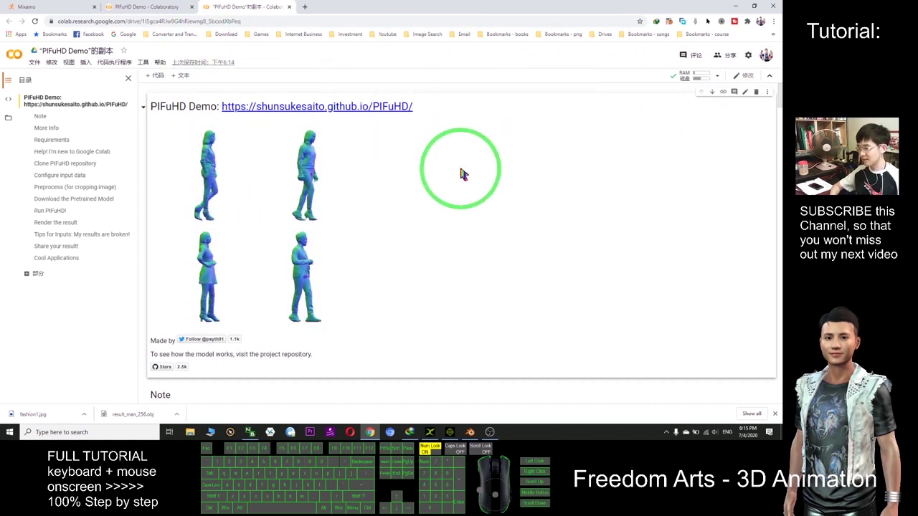
# - Run the 1-Minute Presentation and Colab help video cells near the notebook's top
pyautogui.scroll(-4, 463, 174)
pyautogui.scroll(-2, 462, 172)
pyautogui.scroll(-2, 463, 168)
pyautogui.scroll(-2, 462, 168)
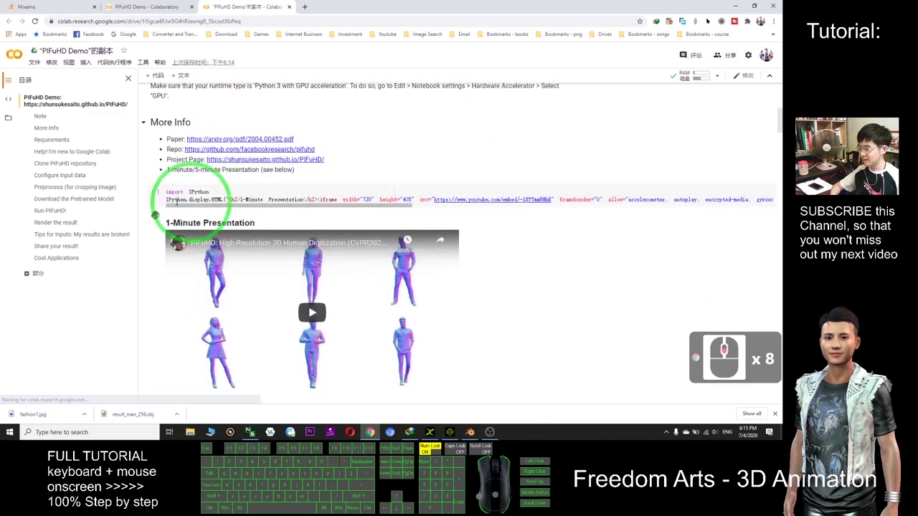
pyautogui.click(155, 192)
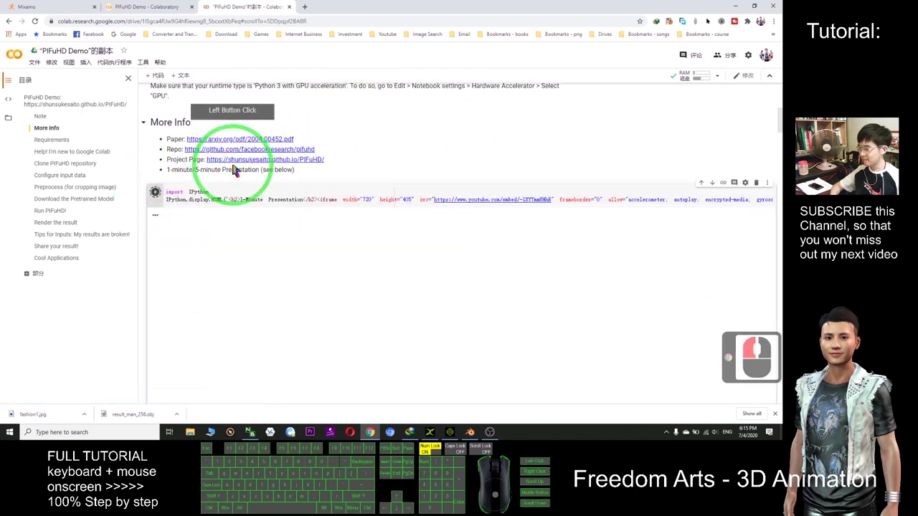
pyautogui.scroll(-3, 359, 180)
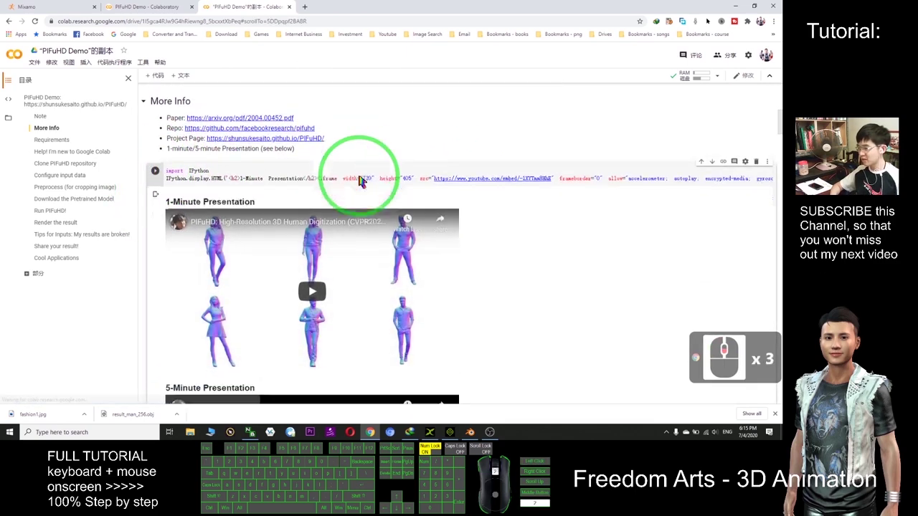
pyautogui.scroll(-4, 359, 180)
pyautogui.scroll(-4, 358, 180)
pyautogui.scroll(-2, 361, 183)
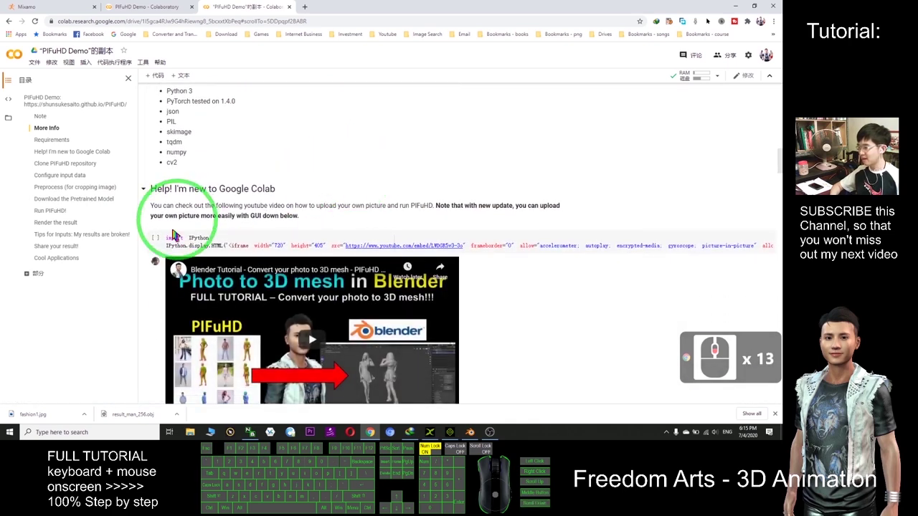
pyautogui.click(156, 241)
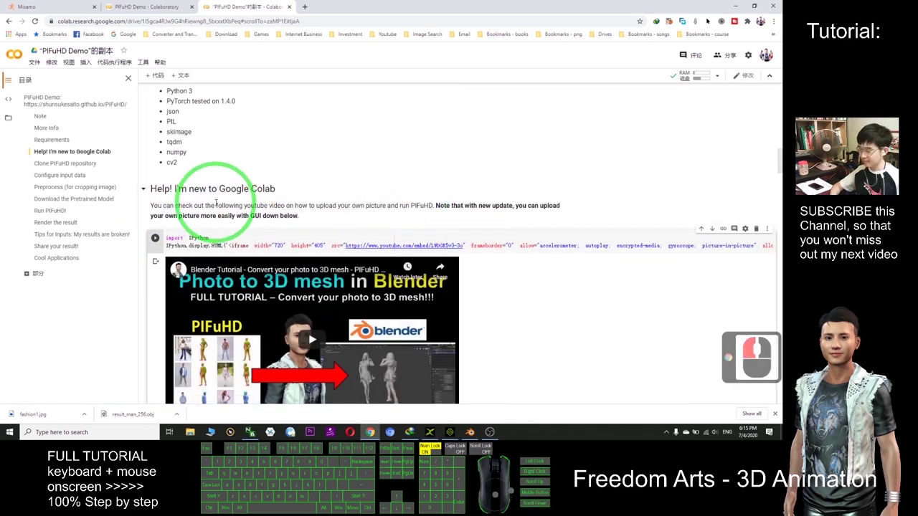
pyautogui.scroll(-2, 215, 203)
pyautogui.scroll(-5, 201, 198)
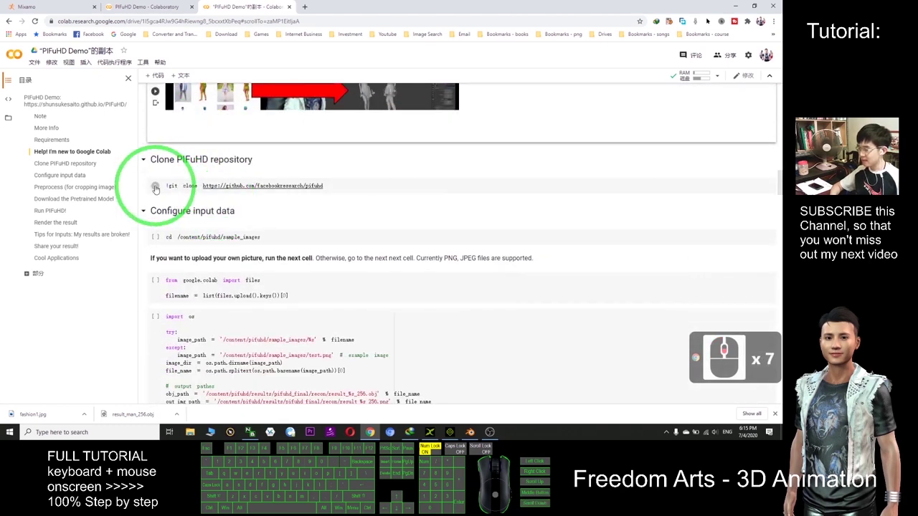
# - Run the git clone cell for the PIFuHD repository and the cd into sample_images
pyautogui.click(155, 187)
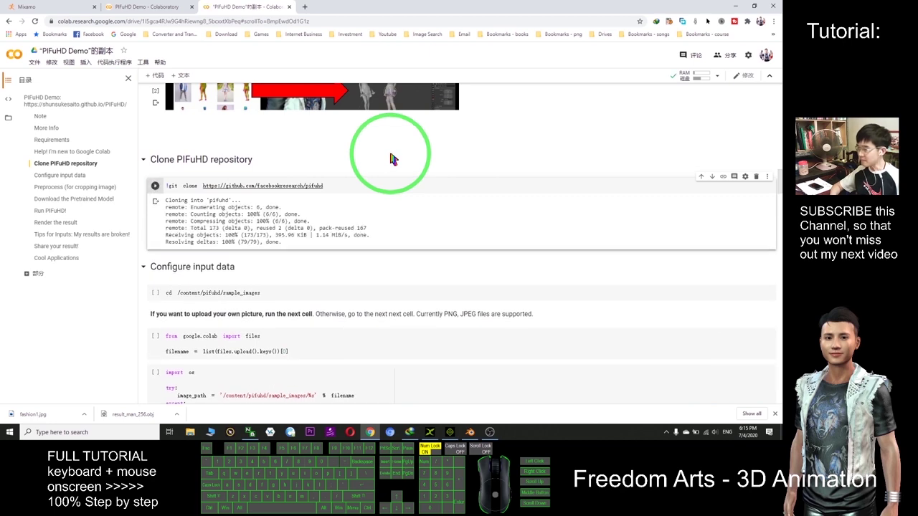
pyautogui.scroll(-2, 185, 164)
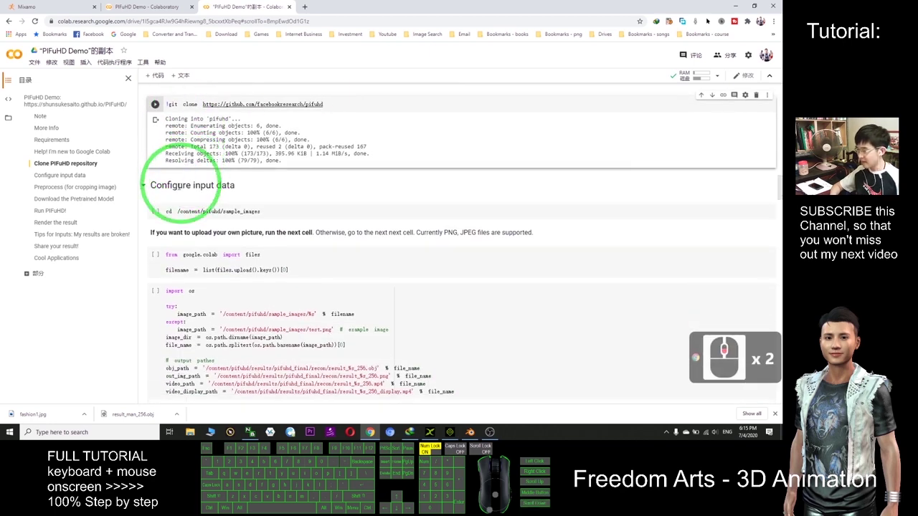
pyautogui.click(157, 213)
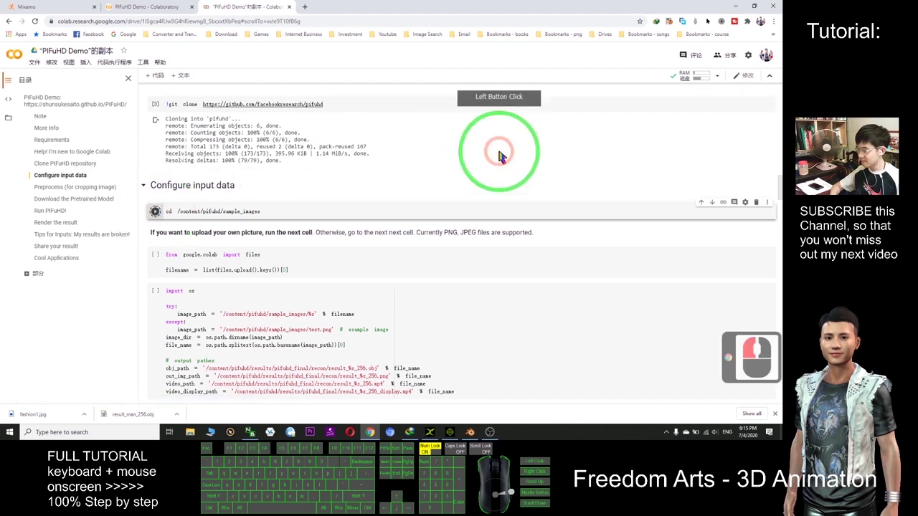
# - Run the files.upload() cell and bring up its file chooser for picking a picture
pyautogui.click(156, 273)
pyautogui.click(484, 188)
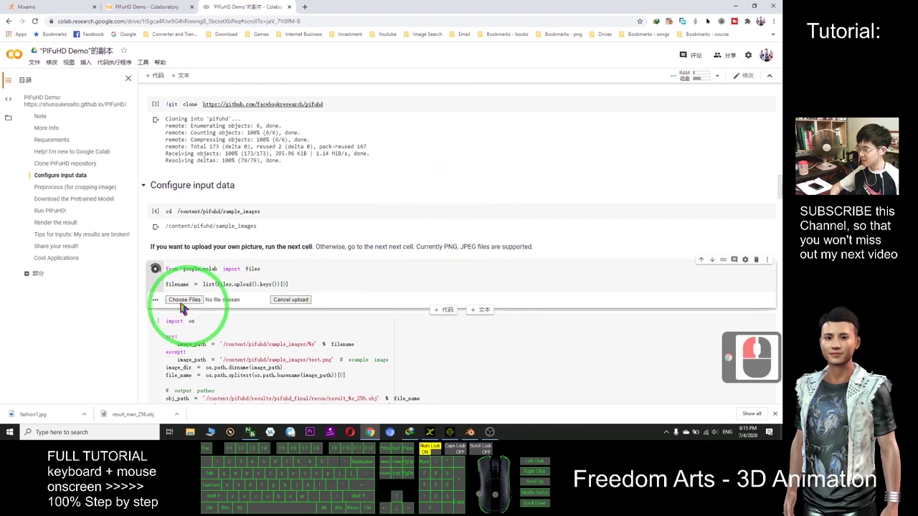
pyautogui.click(184, 304)
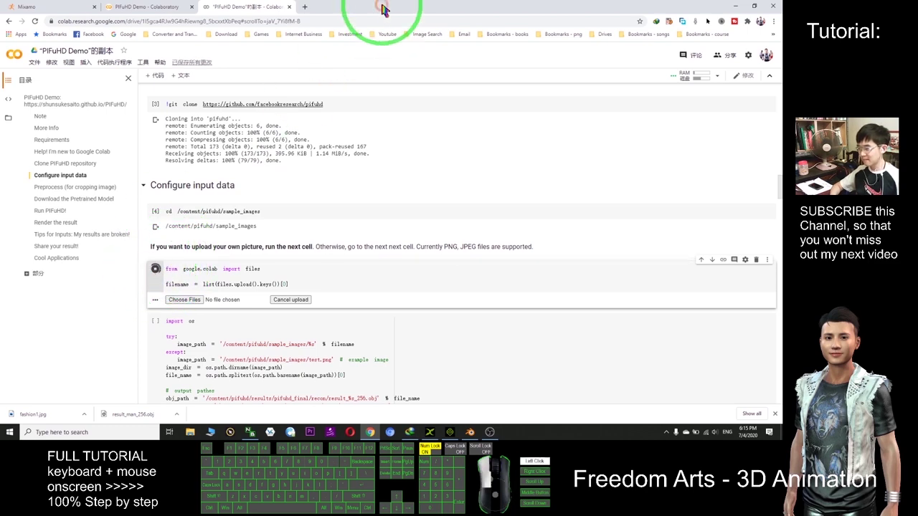
pyautogui.moveTo(382, 9); pyautogui.dragTo(485, 24)
pyautogui.scroll(-4, 485, 191)
pyautogui.scroll(-3, 474, 180)
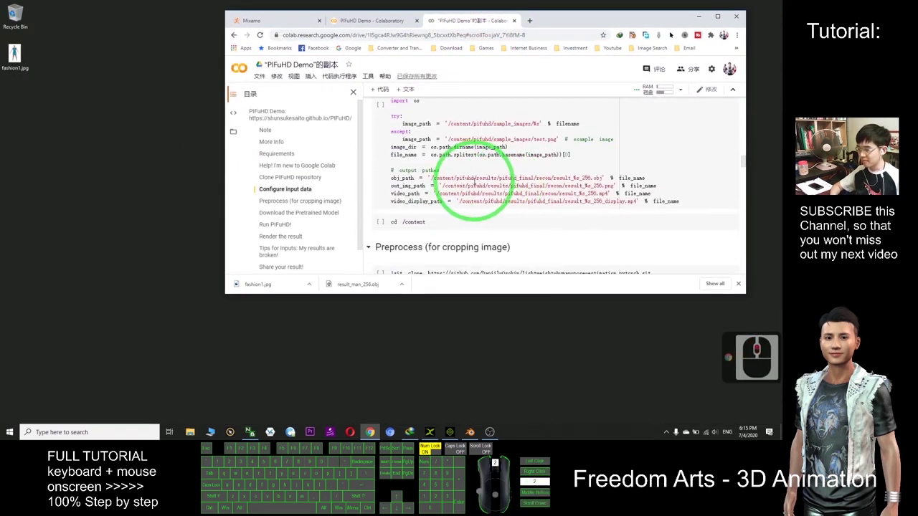
pyautogui.scroll(3, 474, 180)
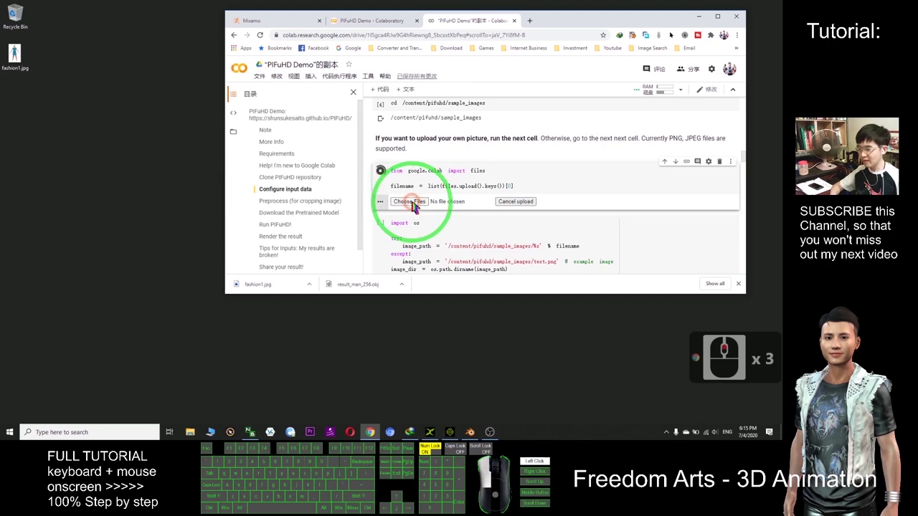
pyautogui.click(414, 203)
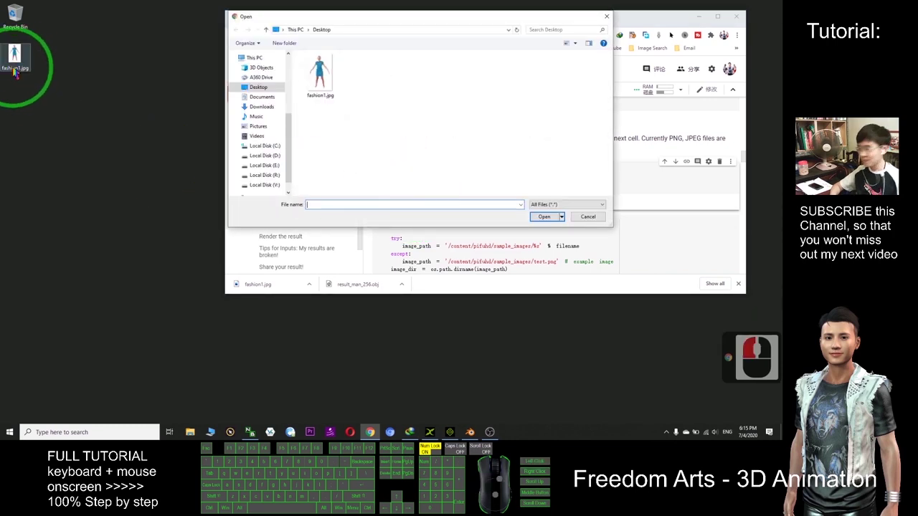
# - Upload fashion1.jpg from the Desktop through the upload cell and maximize Chrome again
pyautogui.click(321, 71)
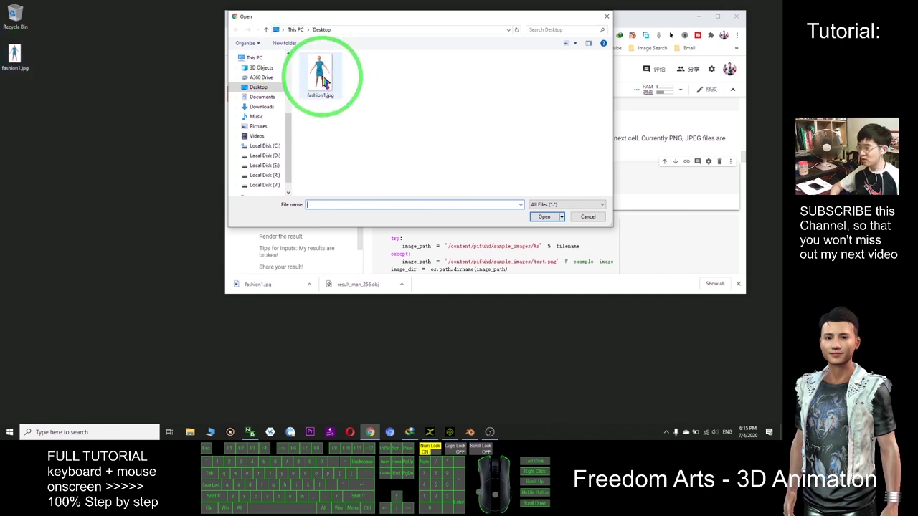
pyautogui.click(318, 80)
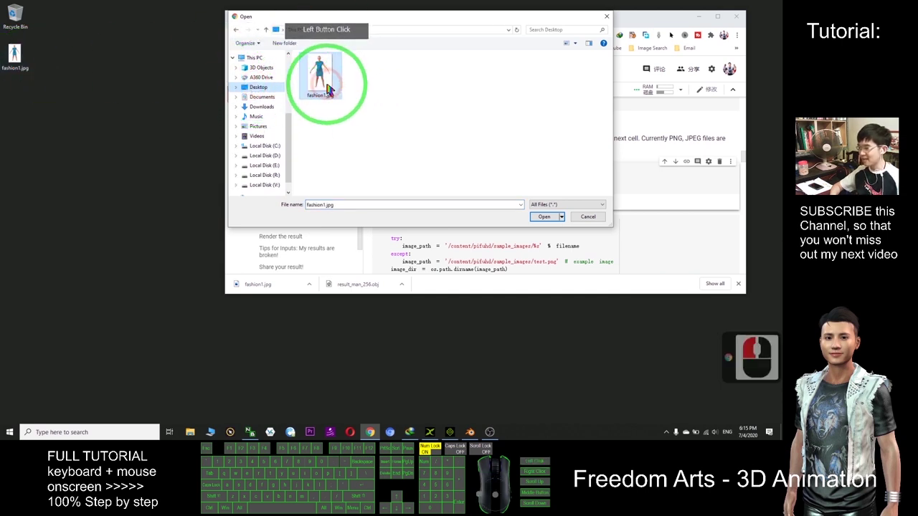
pyautogui.click(537, 216)
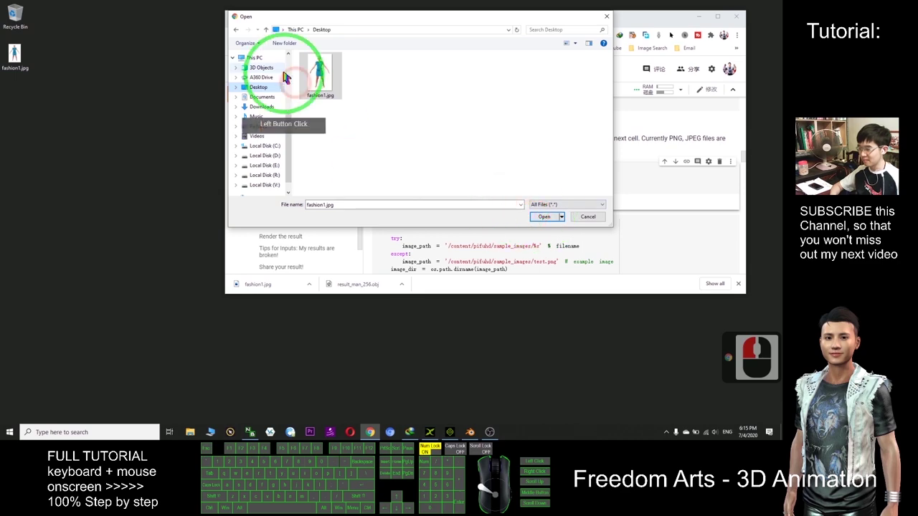
pyautogui.click(319, 71)
pyautogui.click(539, 215)
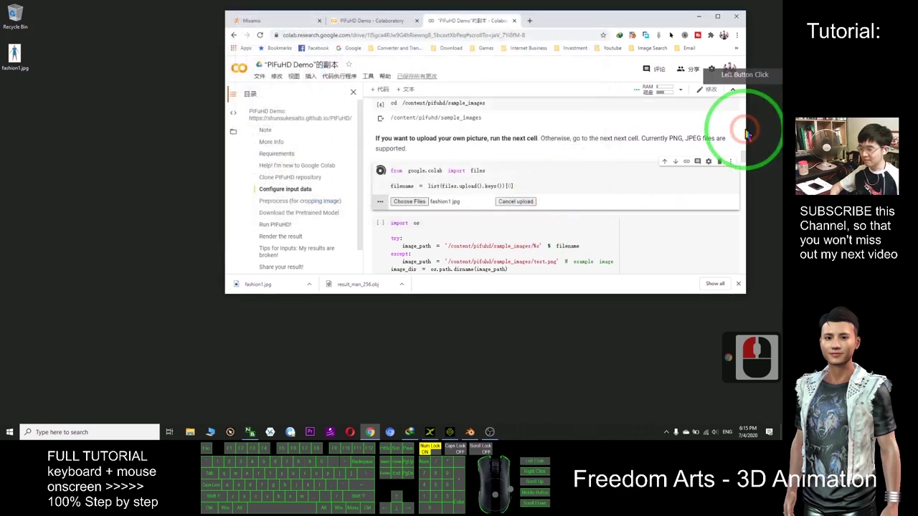
pyautogui.click(717, 16)
pyautogui.click(378, 115)
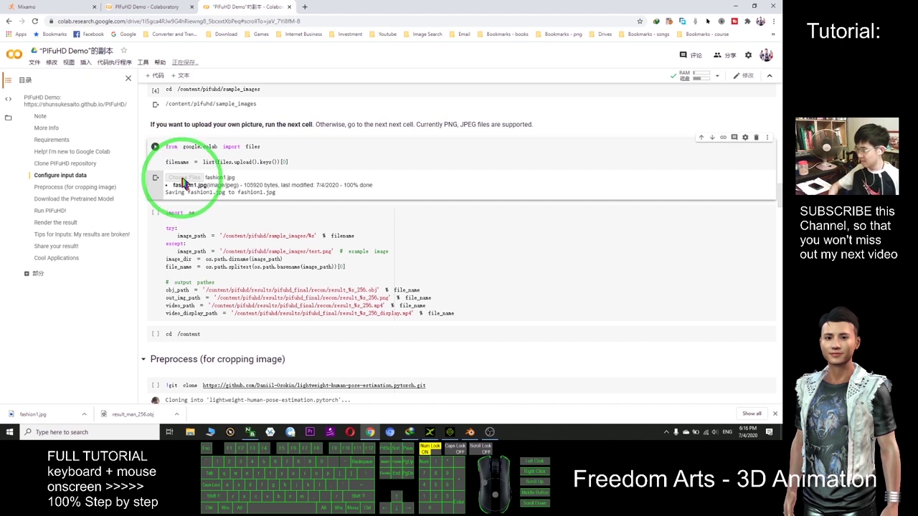
pyautogui.click(313, 251)
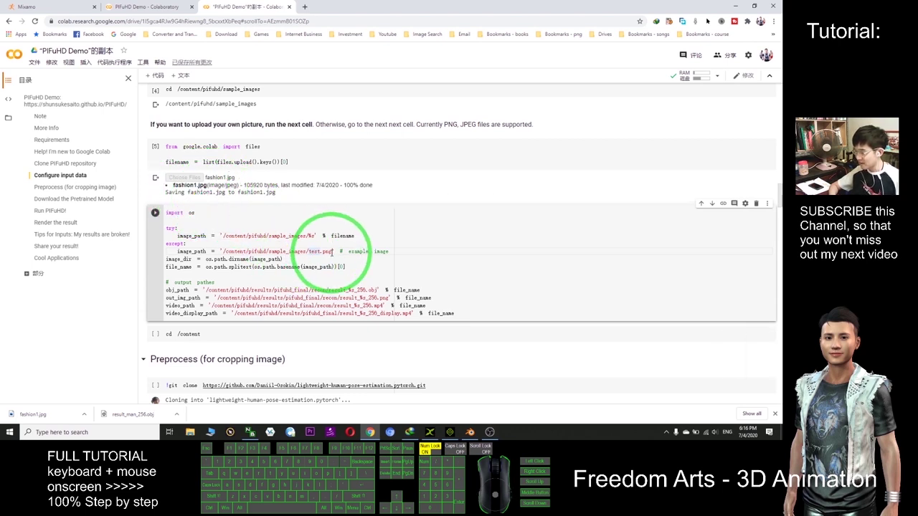
# - Delete test.png from the import os cell's fallback path and type fashion1.jpg instead
pyautogui.click(370, 265)
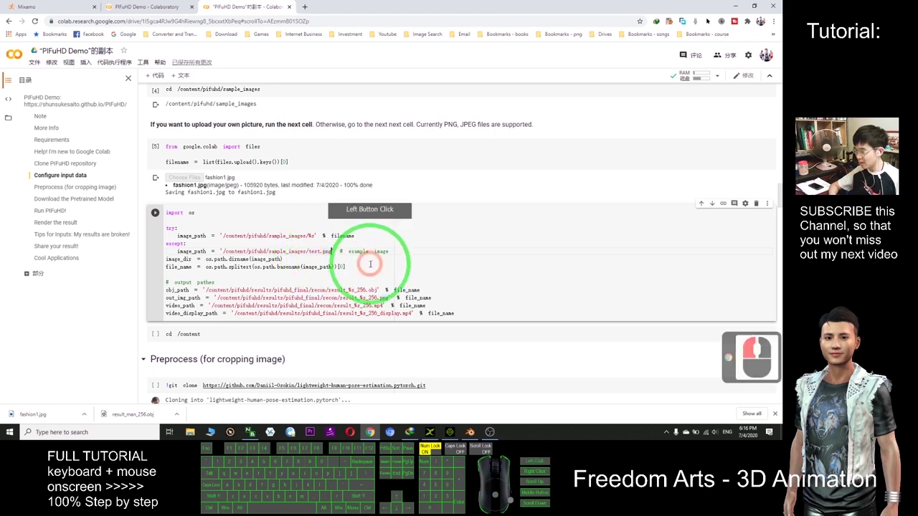
pyautogui.press('BackSpace')
pyautogui.press('BackSpace')
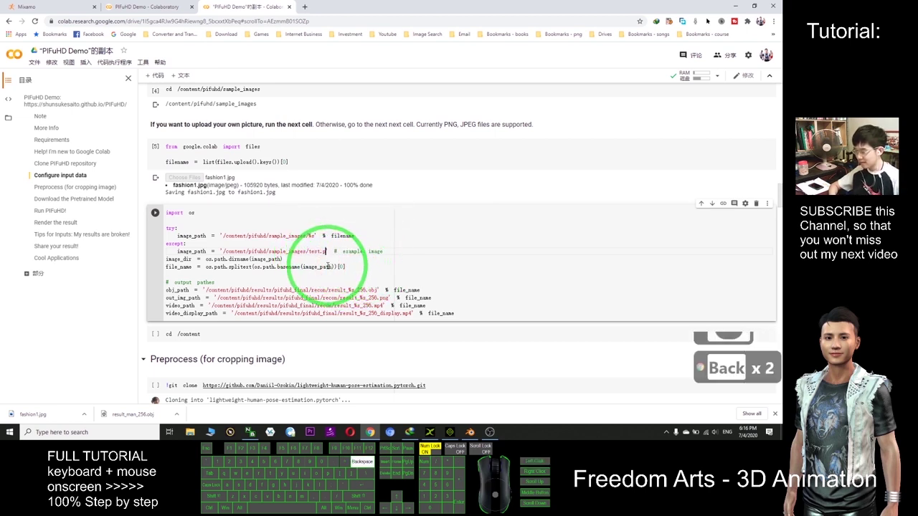
pyautogui.press('BackSpace')
pyautogui.press('BackSpace')
pyautogui.press('BackSpace')
pyautogui.press('BackSpace')
pyautogui.press('BackSpace')
pyautogui.press('BackSpace')
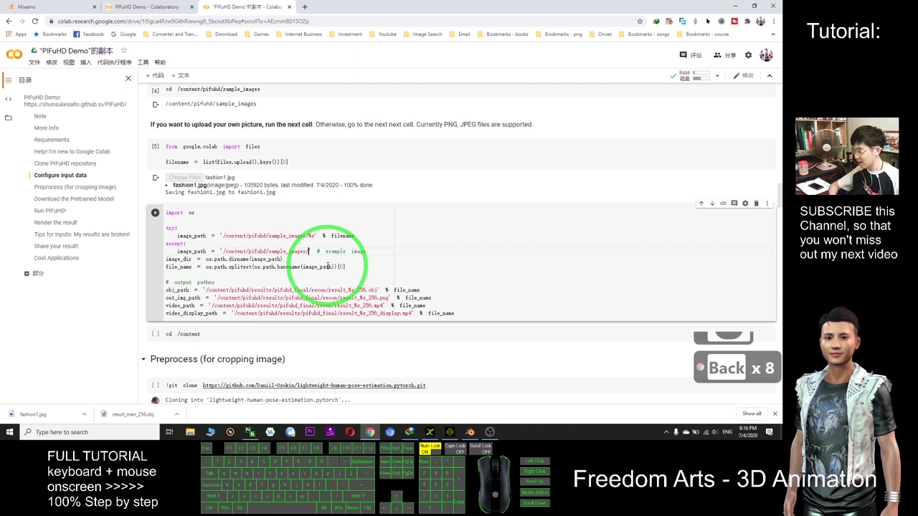
pyautogui.write('fashion')
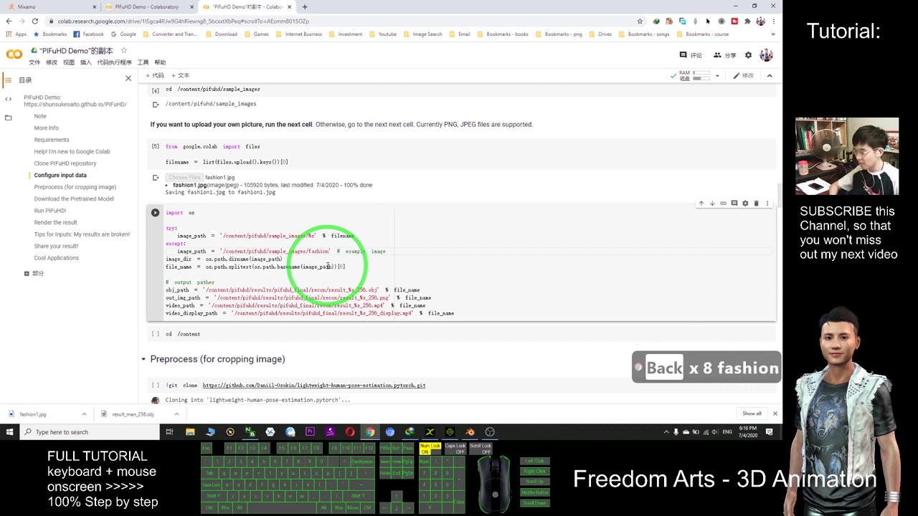
pyautogui.write('1.jpg')
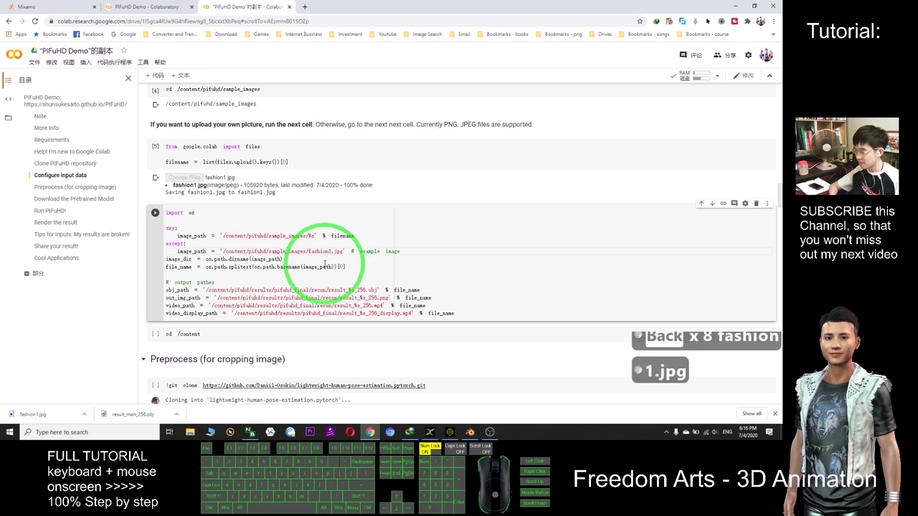
# - Run the path cell and every cell after it, following the pose-estimation clone and checkpoint download
pyautogui.scroll(1, 354, 260)
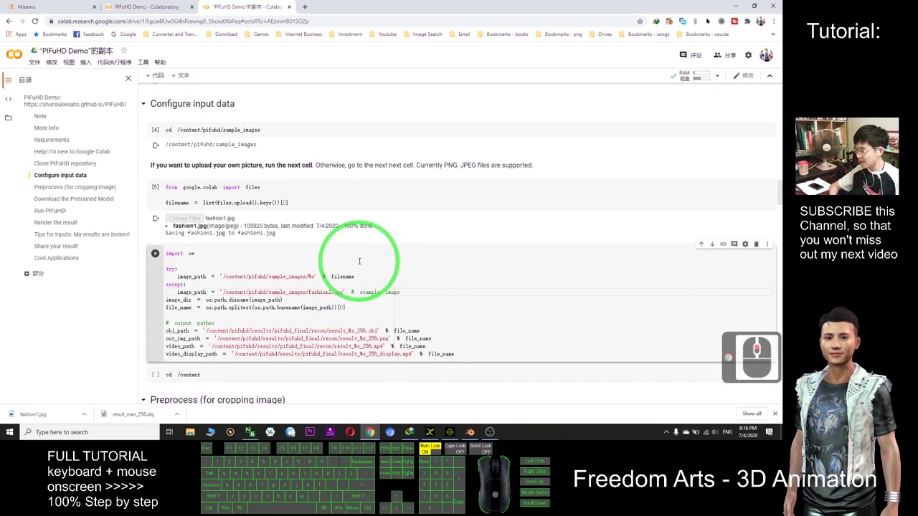
pyautogui.click(119, 66)
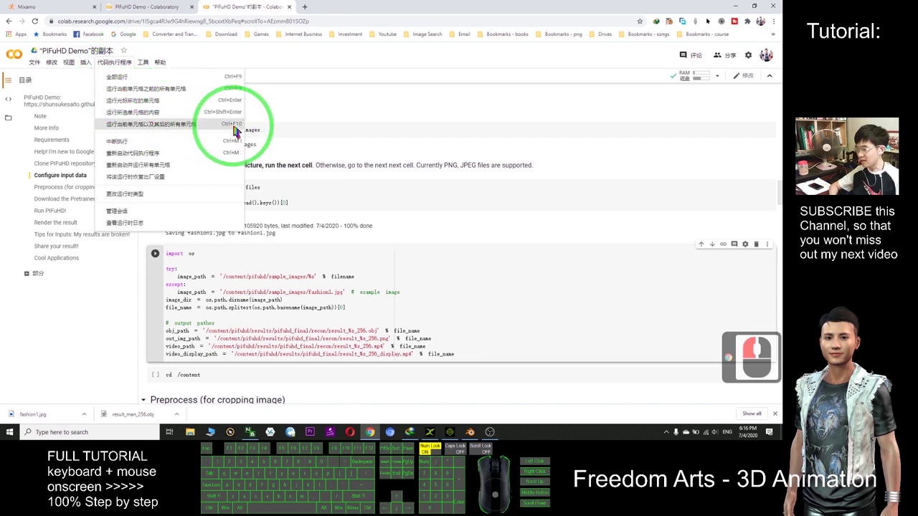
pyautogui.click(133, 127)
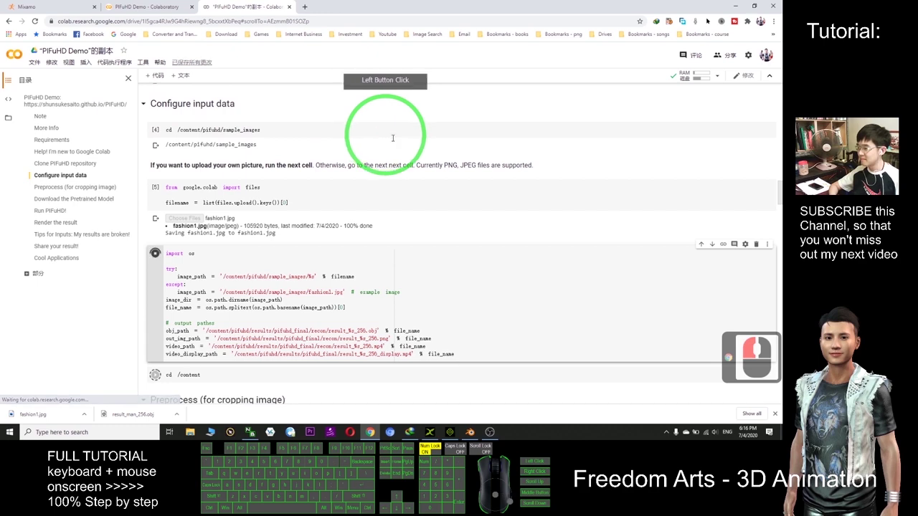
pyautogui.scroll(-2, 410, 153)
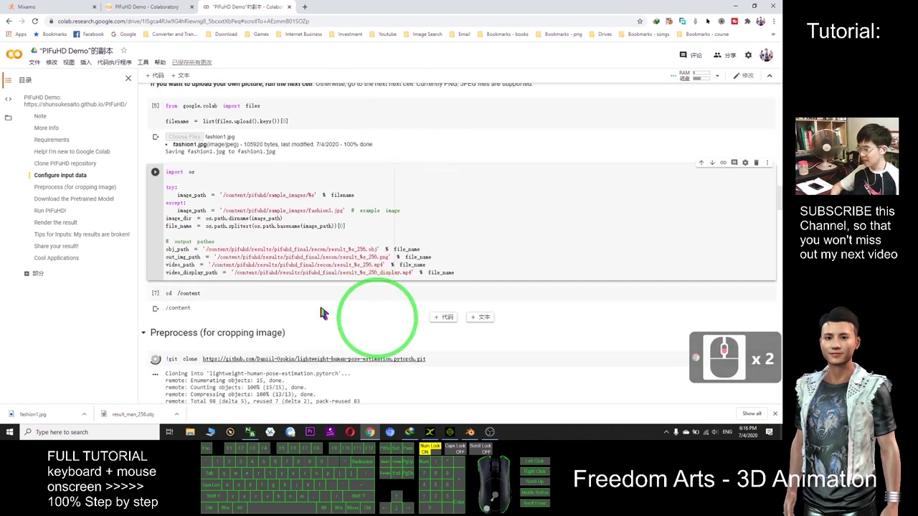
pyautogui.scroll(-3, 430, 251)
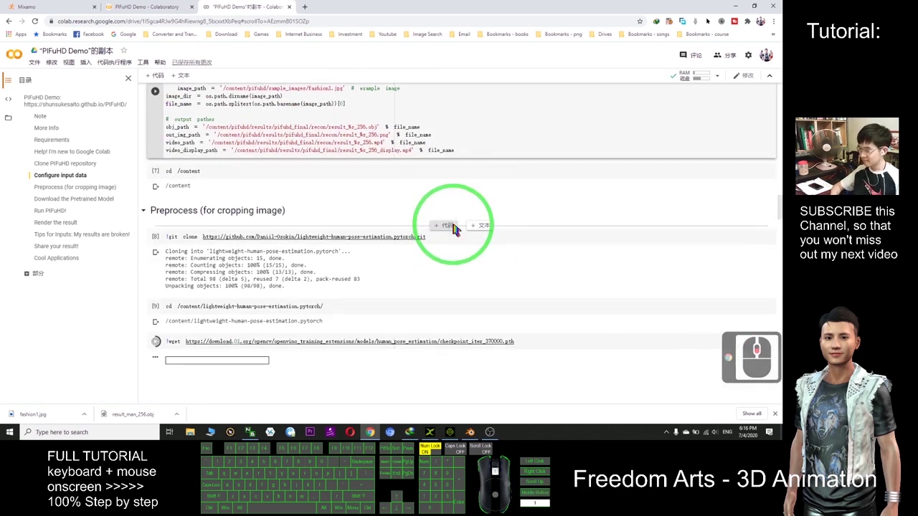
pyautogui.scroll(-3, 453, 236)
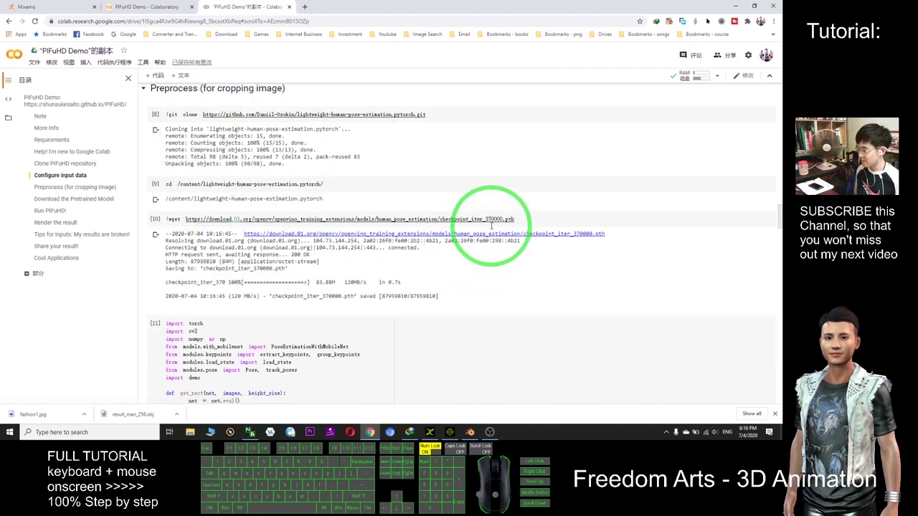
pyautogui.scroll(-4, 488, 217)
pyautogui.scroll(-1, 483, 205)
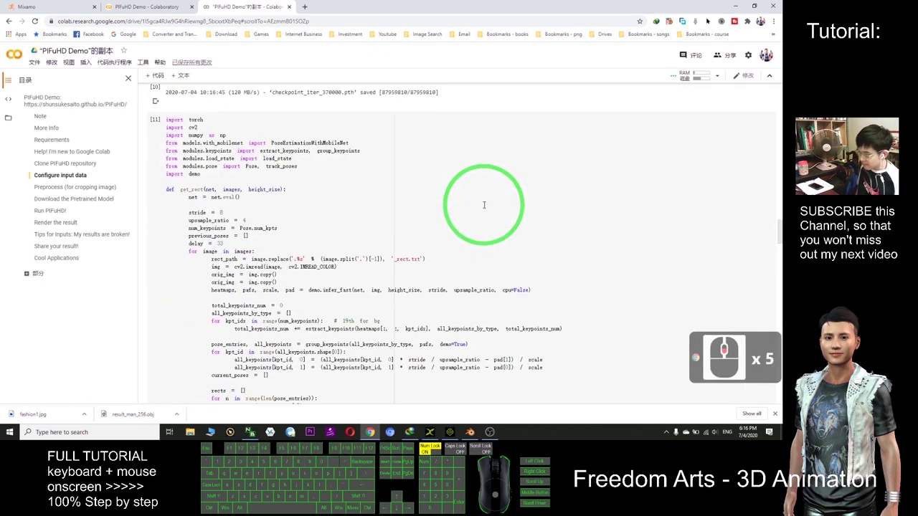
pyautogui.scroll(-2, 483, 205)
pyautogui.scroll(-4, 484, 206)
pyautogui.scroll(-4, 484, 205)
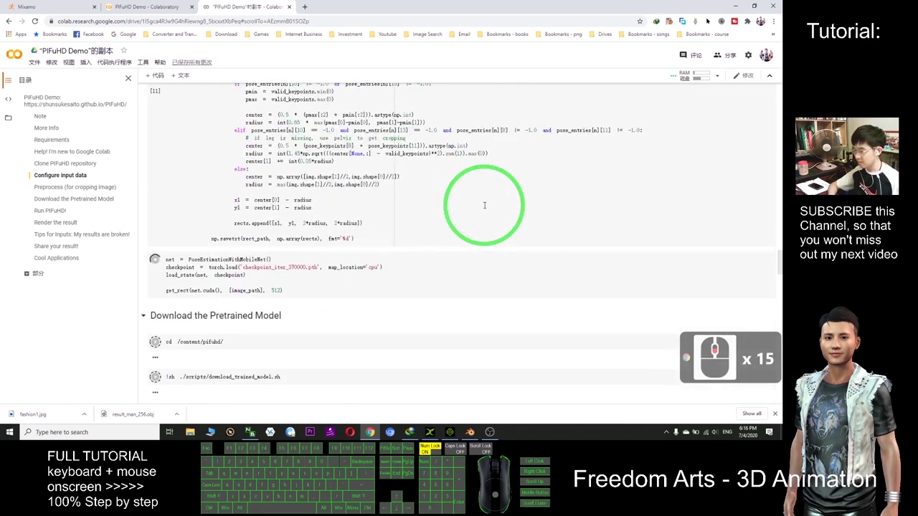
# - Scroll through the Colab output as the 1.4 GB pifuhd.pt model downloads into checkpoints
pyautogui.scroll(-2, 485, 206)
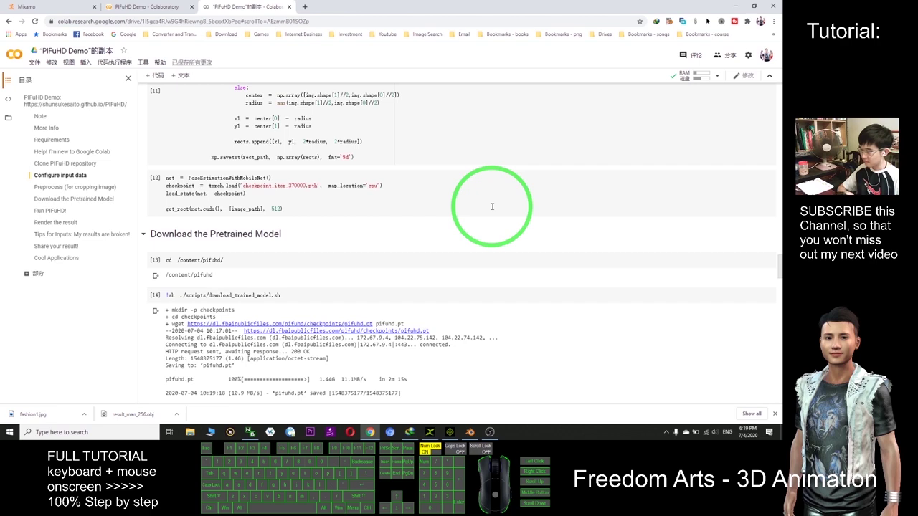
pyautogui.scroll(-5, 492, 206)
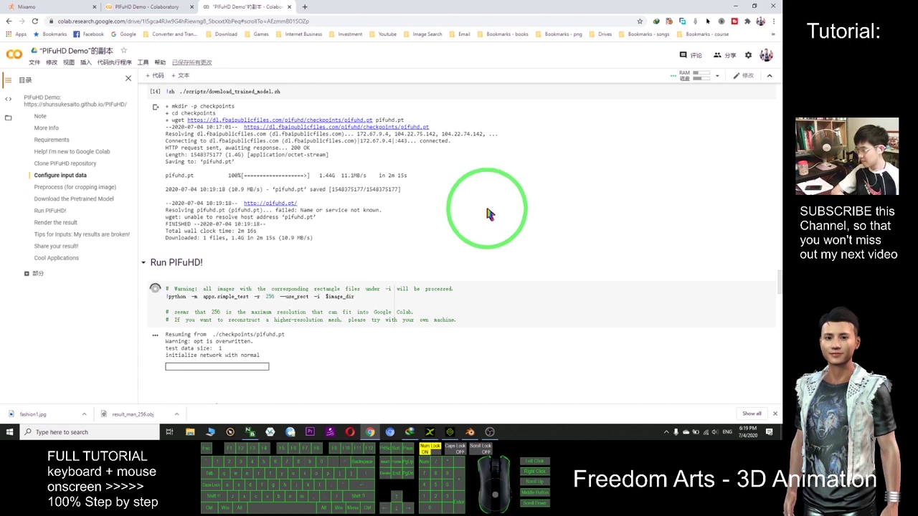
# - Scroll to the finished Run PIFuHD output and highlight the result_fashion1_256.obj file name
pyautogui.scroll(-3, 488, 213)
pyautogui.scroll(-1, 502, 214)
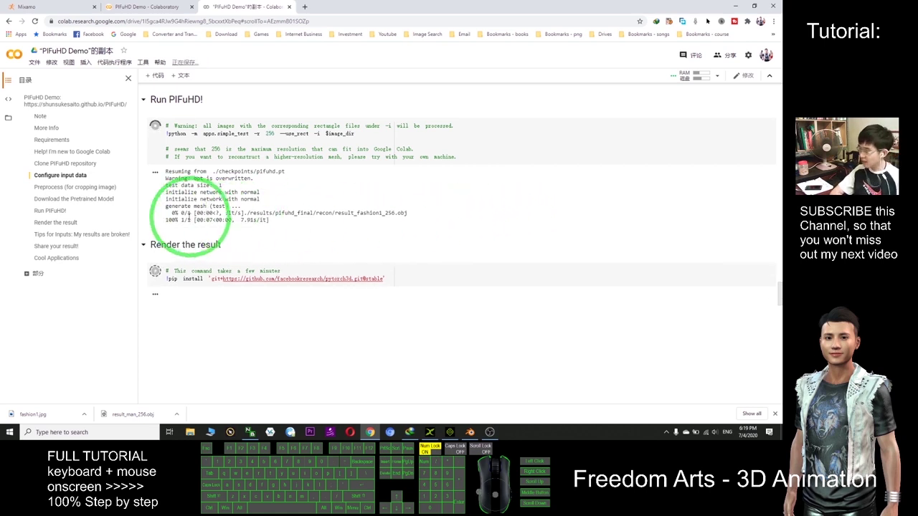
pyautogui.moveTo(335, 213); pyautogui.dragTo(417, 221)
pyautogui.click(388, 213)
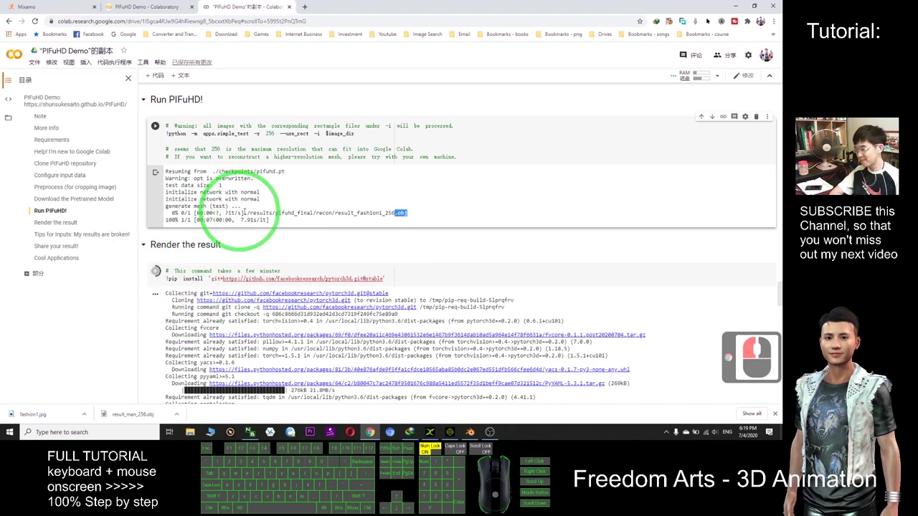
pyautogui.moveTo(391, 213); pyautogui.dragTo(412, 220)
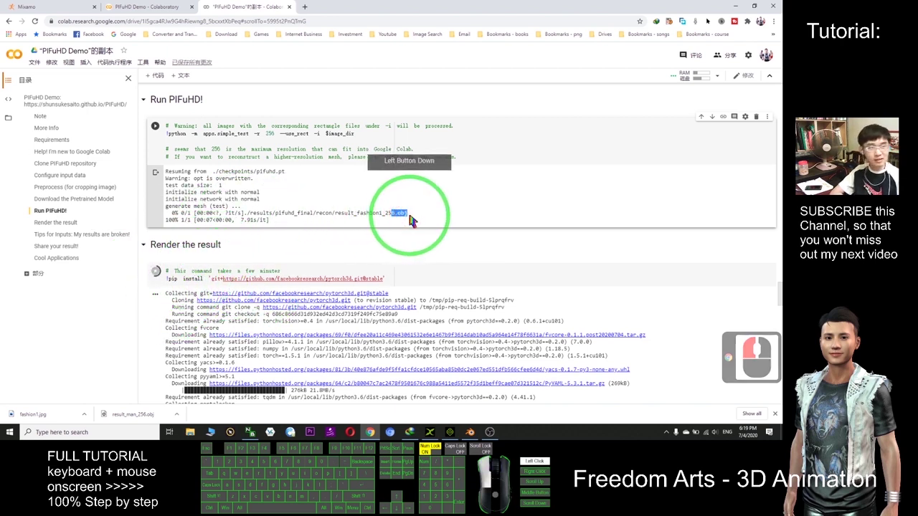
pyautogui.moveTo(413, 221); pyautogui.dragTo(402, 213)
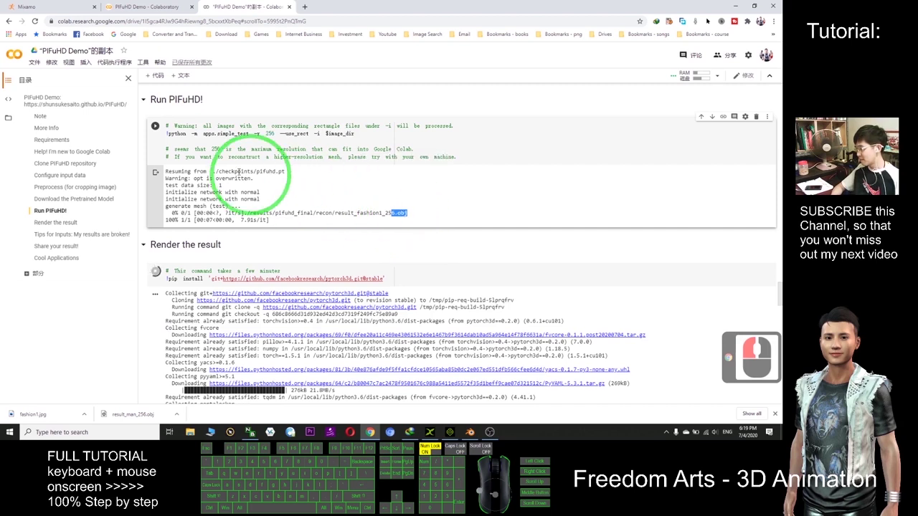
pyautogui.click(8, 119)
pyautogui.moveTo(45, 130)
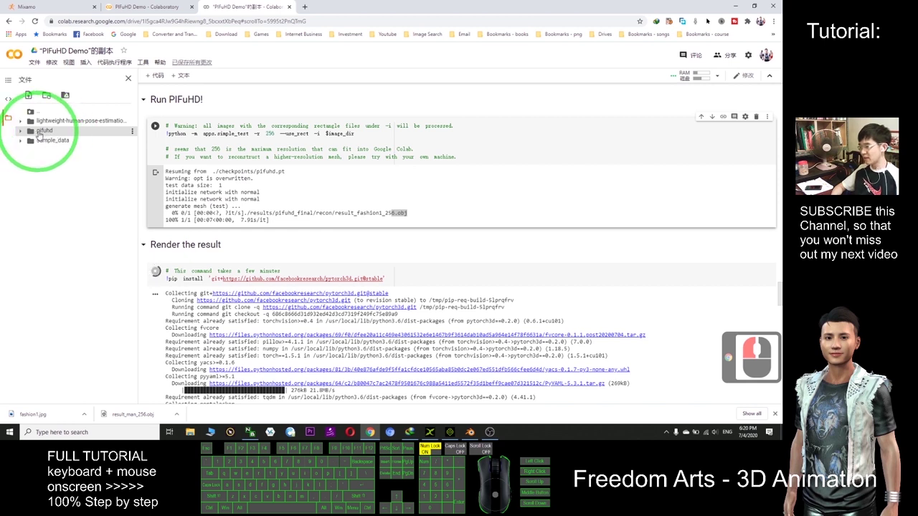
# - Expand pifuhd > results > pifuhd_final > recon and widen the panel to show result_fashion1_256.obj
pyautogui.click(40, 134)
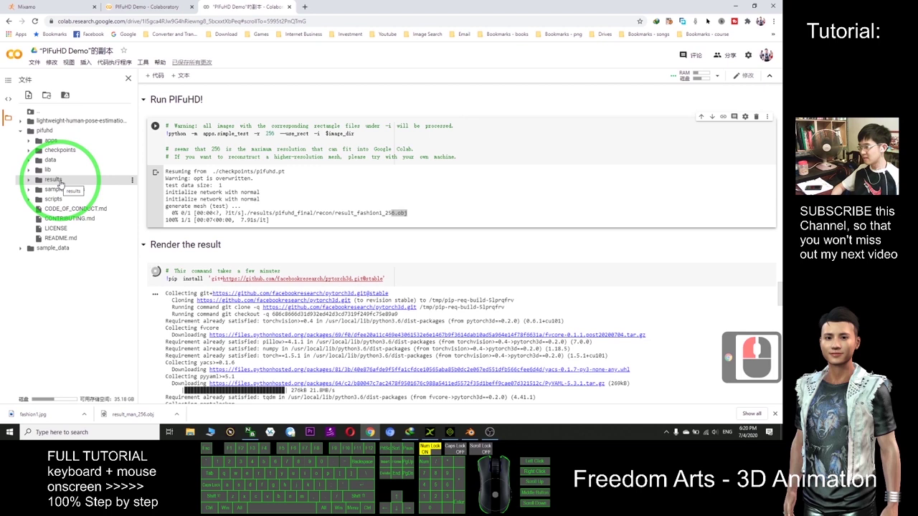
pyautogui.click(61, 184)
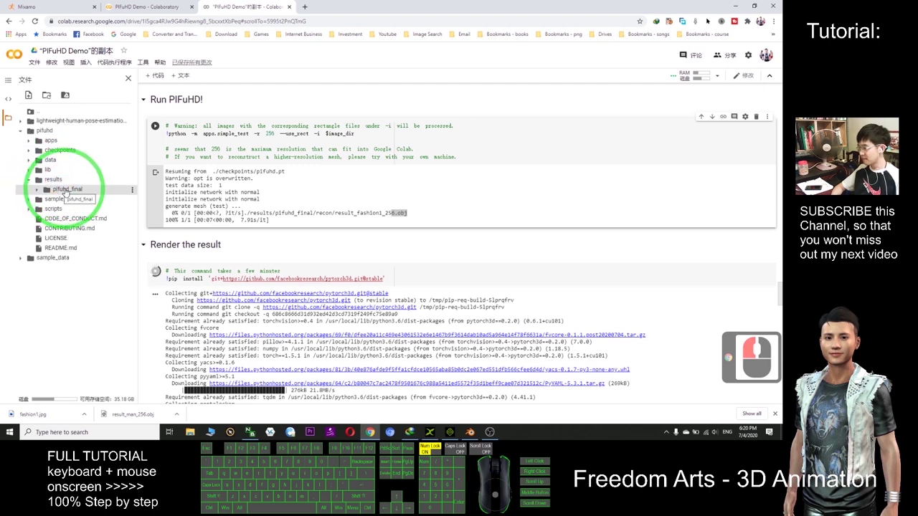
pyautogui.moveTo(71, 193); pyautogui.dragTo(74, 196)
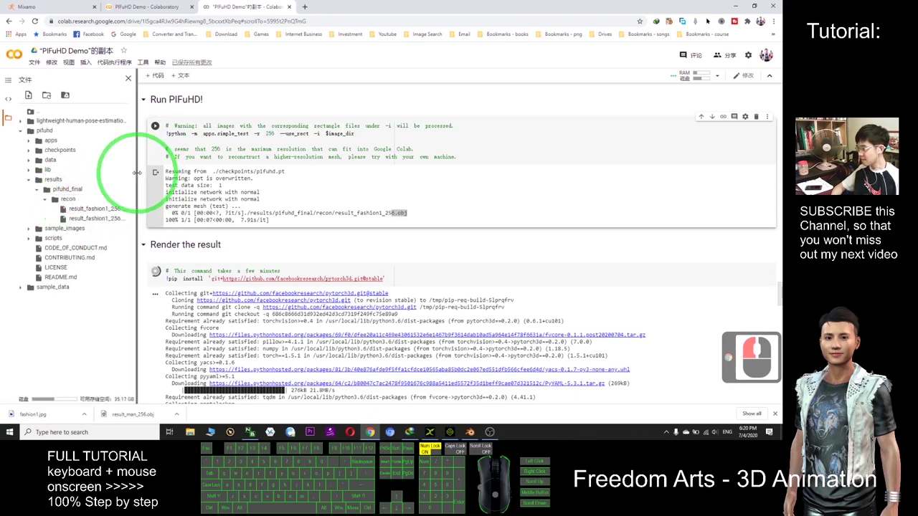
pyautogui.moveTo(138, 174)
pyautogui.mouseDown()
pyautogui.moveTo(174, 174)
pyautogui.moveTo(164, 175)
pyautogui.mouseUp()
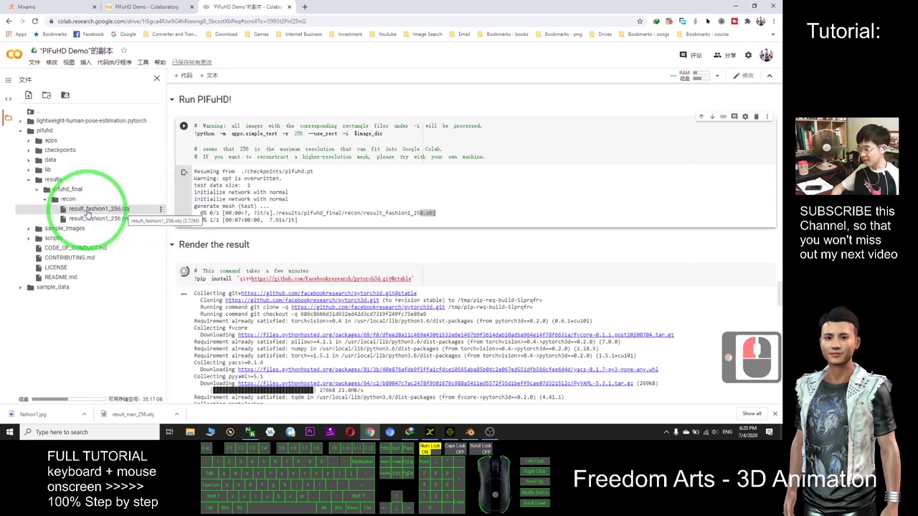
pyautogui.click(160, 213)
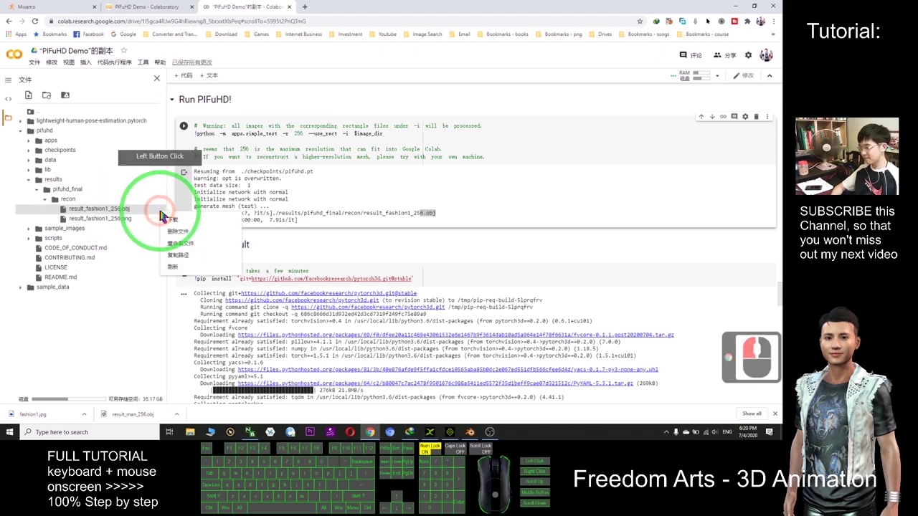
# - Download result_fashion1_256.obj and show it in the Downloads folder
pyautogui.click(177, 222)
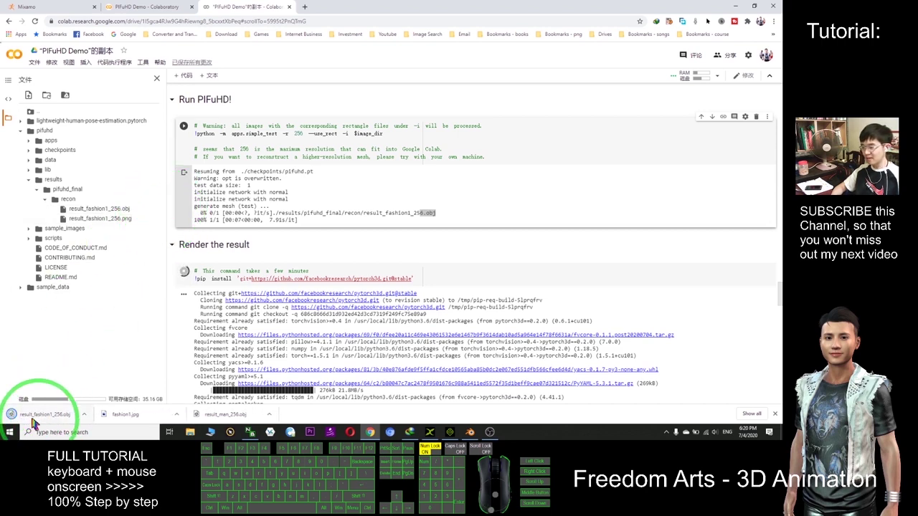
pyautogui.click(74, 420)
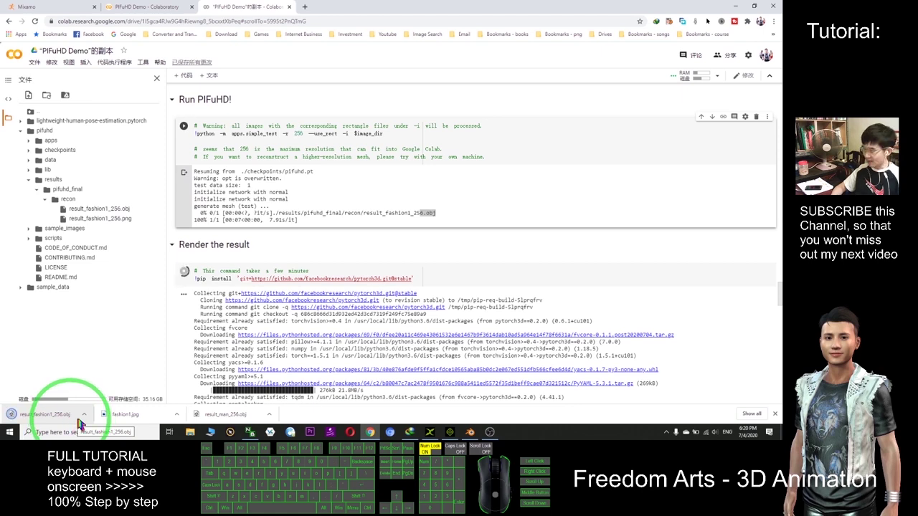
pyautogui.click(84, 415)
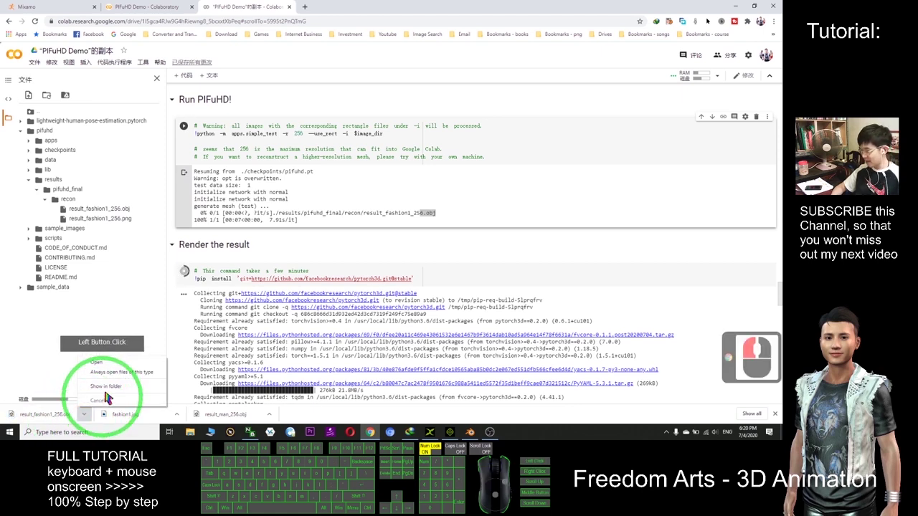
pyautogui.click(105, 386)
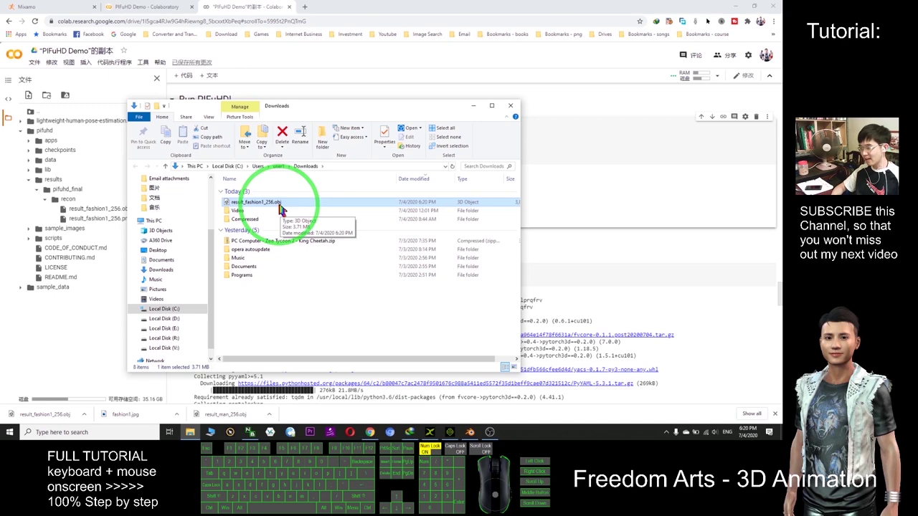
# - Change the file-extension visibility setting in Explorer's Folder Options View tab
pyautogui.click(208, 116)
pyautogui.click(476, 136)
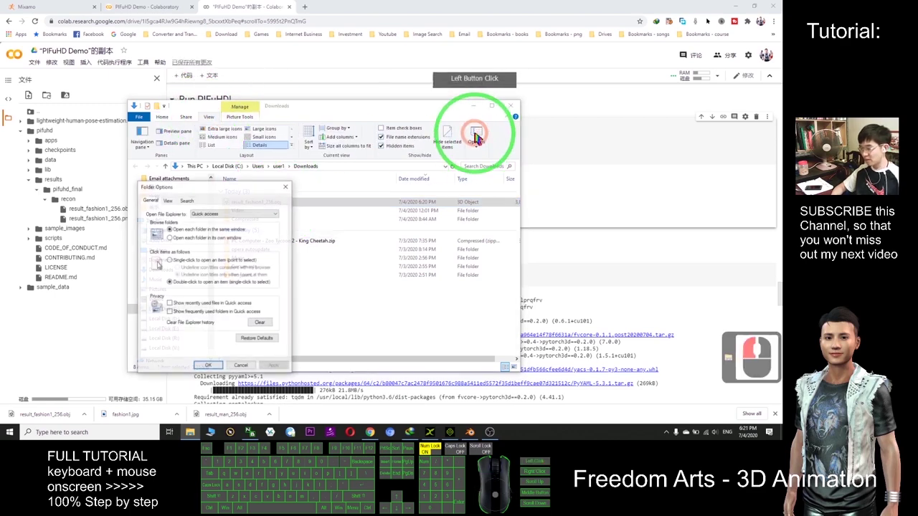
pyautogui.click(159, 192)
pyautogui.moveTo(181, 179)
pyautogui.mouseDown()
pyautogui.moveTo(160, 182)
pyautogui.moveTo(118, 162)
pyautogui.mouseUp()
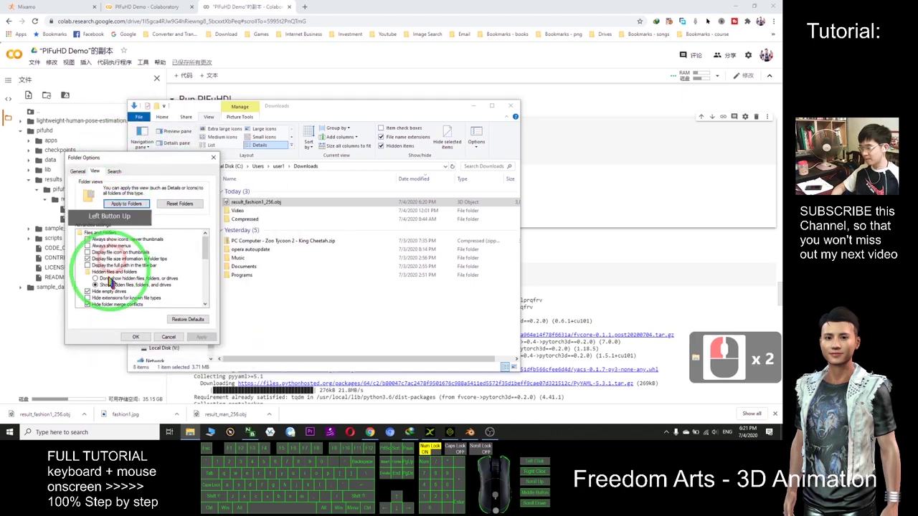
pyautogui.click(88, 297)
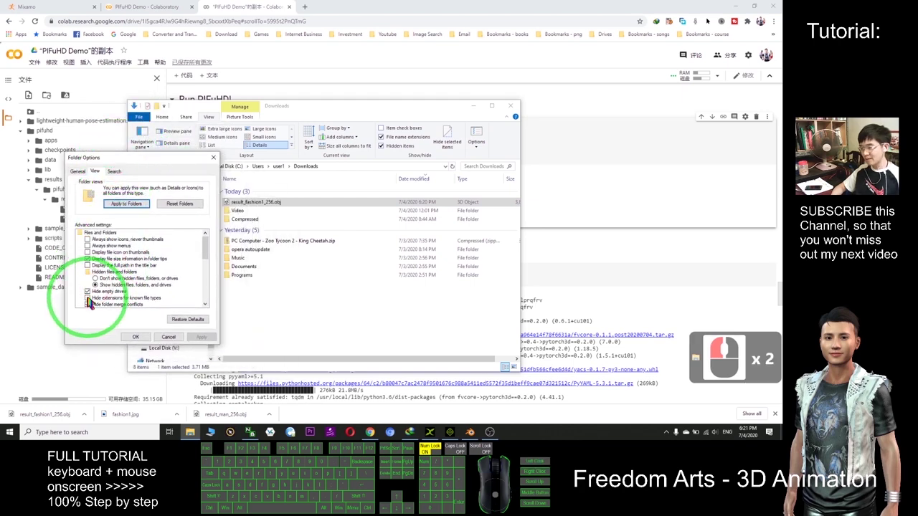
pyautogui.click(135, 337)
# - Move result_fashion1_256.obj from Downloads onto the desktop and close Explorer
pyautogui.click(271, 206)
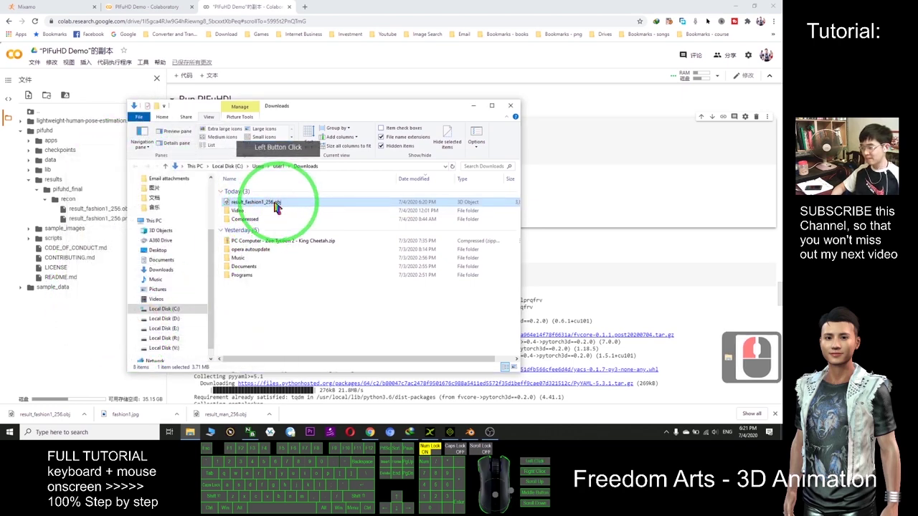
pyautogui.click(738, 7)
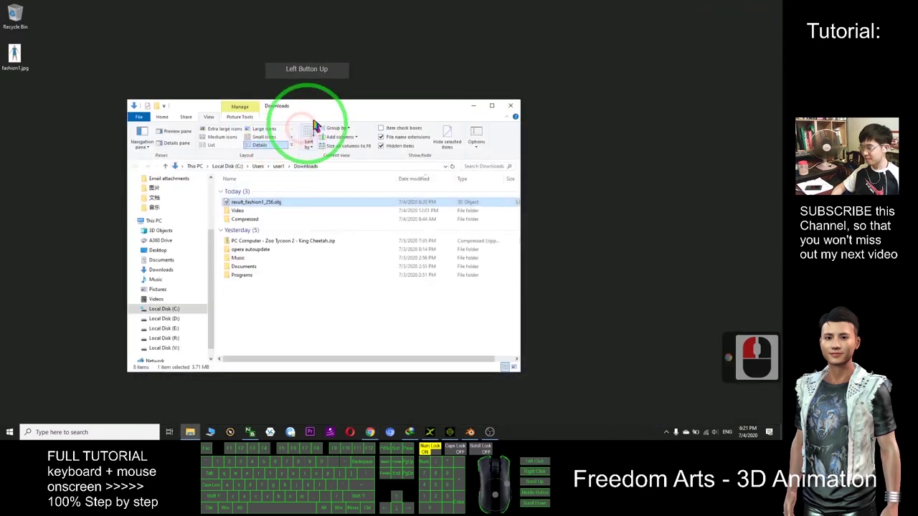
pyautogui.moveTo(337, 105); pyautogui.dragTo(380, 98)
pyautogui.click(315, 197)
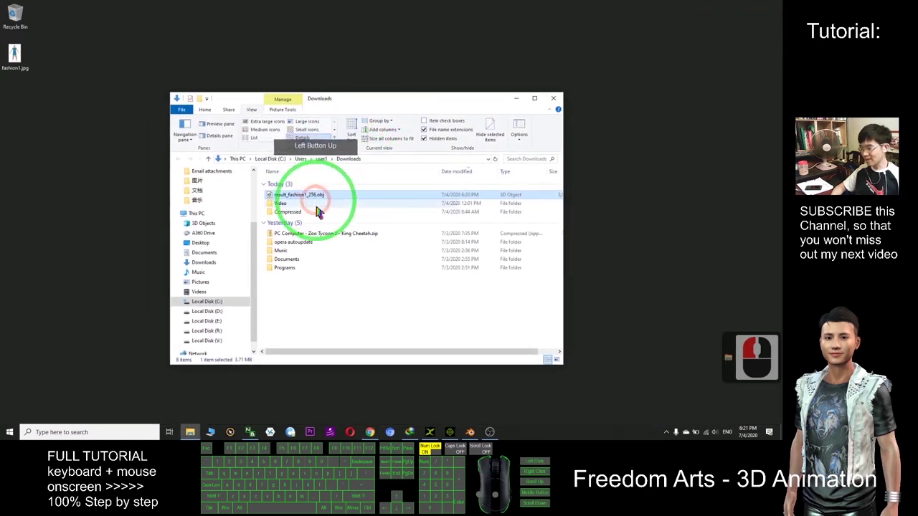
pyautogui.click(293, 202)
pyautogui.moveTo(292, 202)
pyautogui.mouseDown()
pyautogui.moveTo(54, 128)
pyautogui.moveTo(98, 108)
pyautogui.mouseUp()
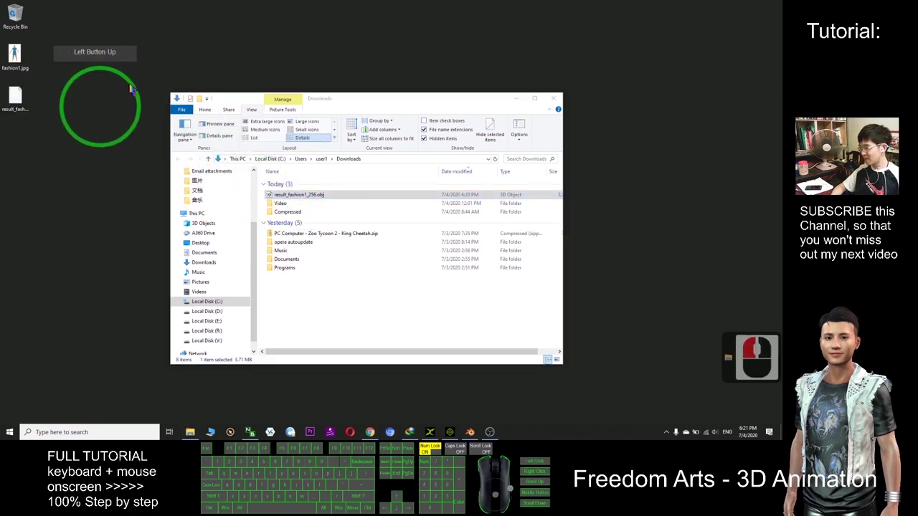
pyautogui.click(556, 99)
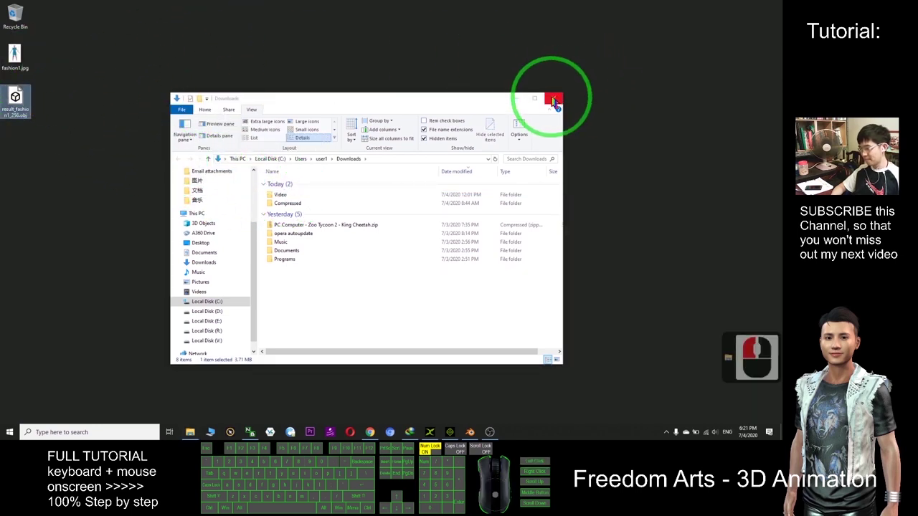
pyautogui.click(147, 119)
pyautogui.moveTo(470, 433)
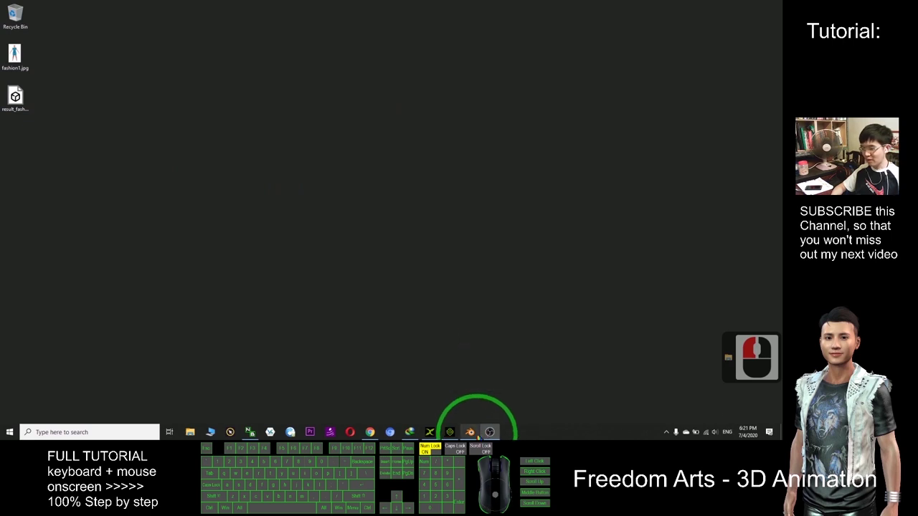
# - Bring up Blender in a smaller window and delete the default camera, cube and light
pyautogui.click(470, 433)
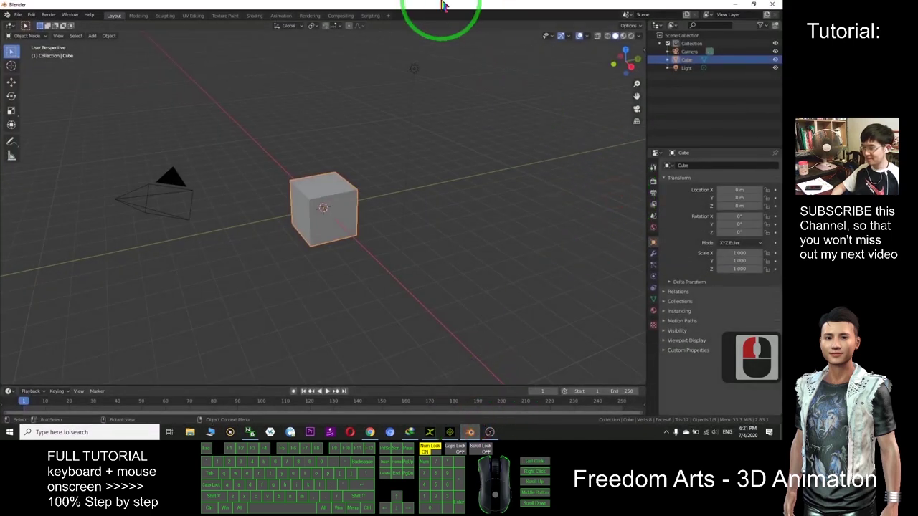
pyautogui.moveTo(440, 6)
pyautogui.mouseDown()
pyautogui.moveTo(502, 45)
pyautogui.moveTo(508, 31)
pyautogui.mouseUp()
pyautogui.click(478, 205)
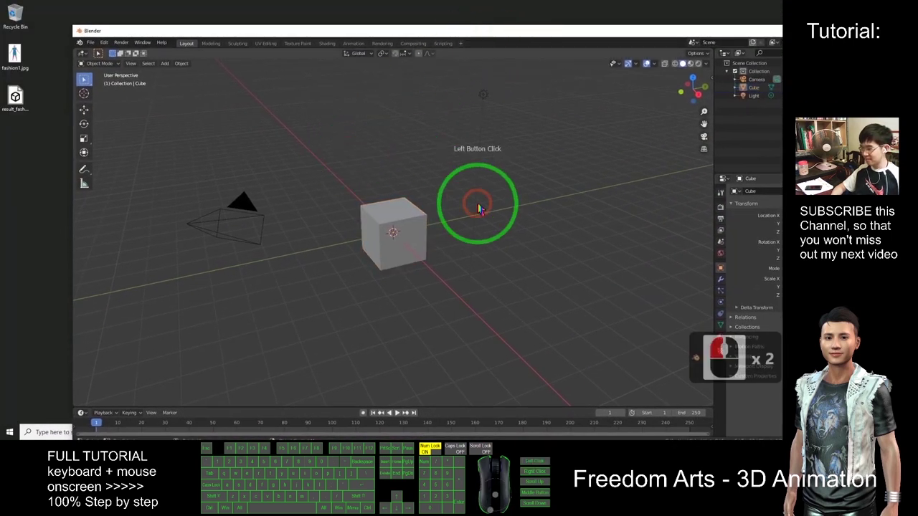
pyautogui.click(168, 180)
pyautogui.moveTo(168, 179); pyautogui.dragTo(554, 324)
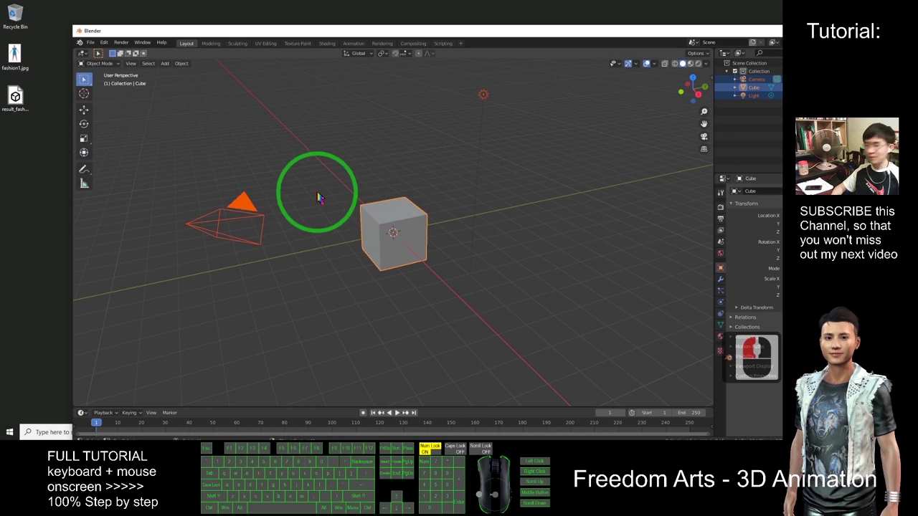
pyautogui.press('Delete')
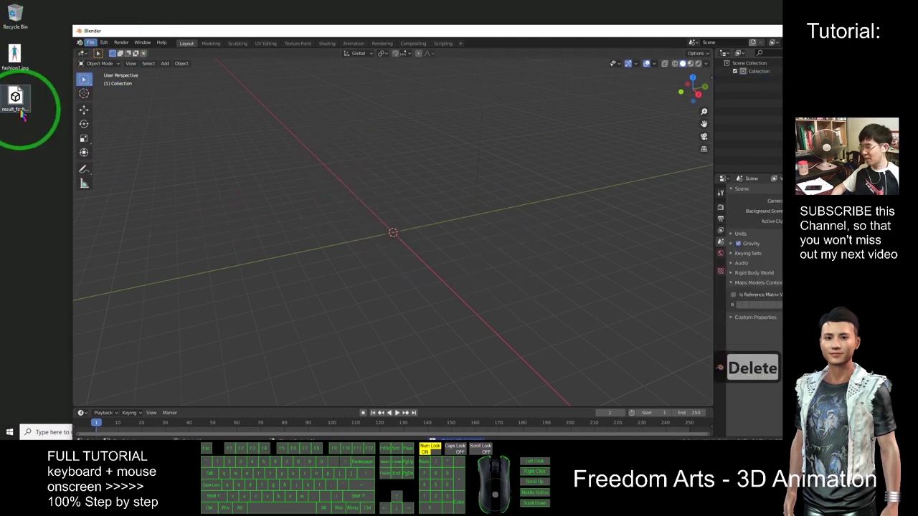
pyautogui.doubleClick(16, 98)
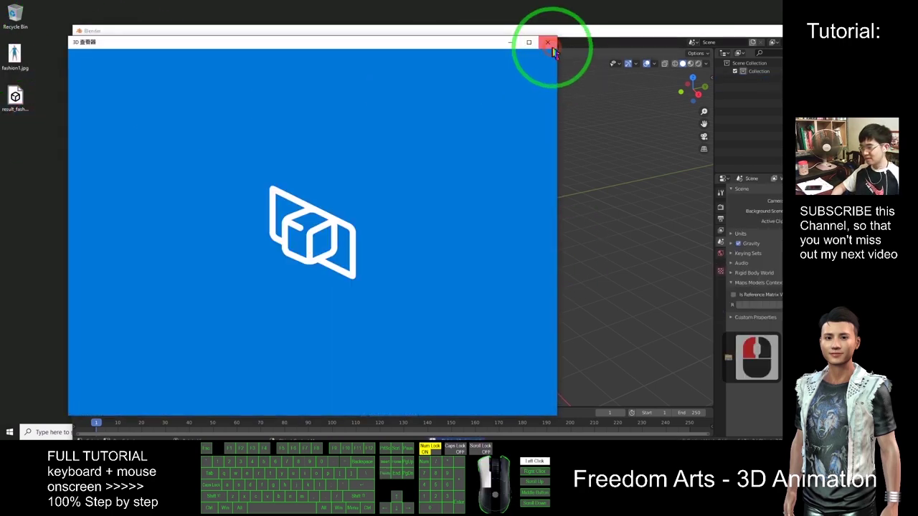
# - Import result_fashion1_256.obj from the Desktop as a Wavefront OBJ and frame the figure
pyautogui.click(568, 36)
pyautogui.click(17, 101)
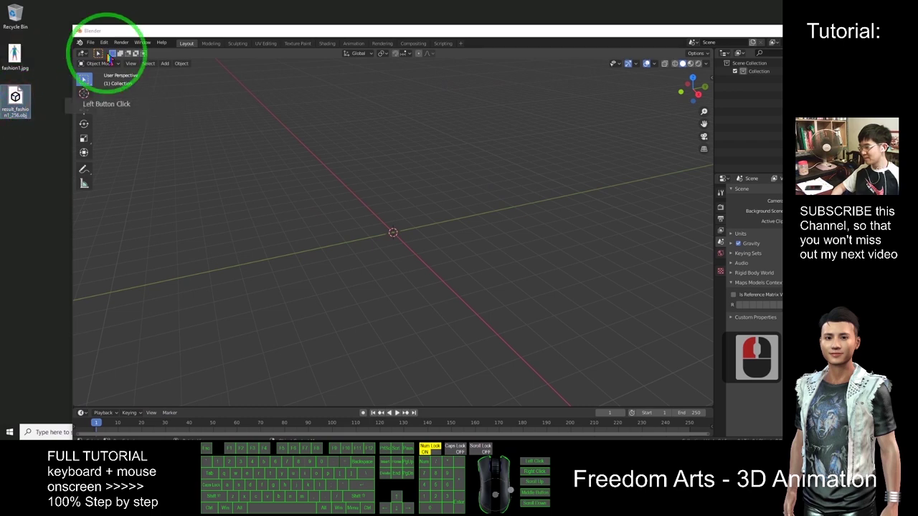
pyautogui.click(93, 44)
pyautogui.moveTo(104, 153)
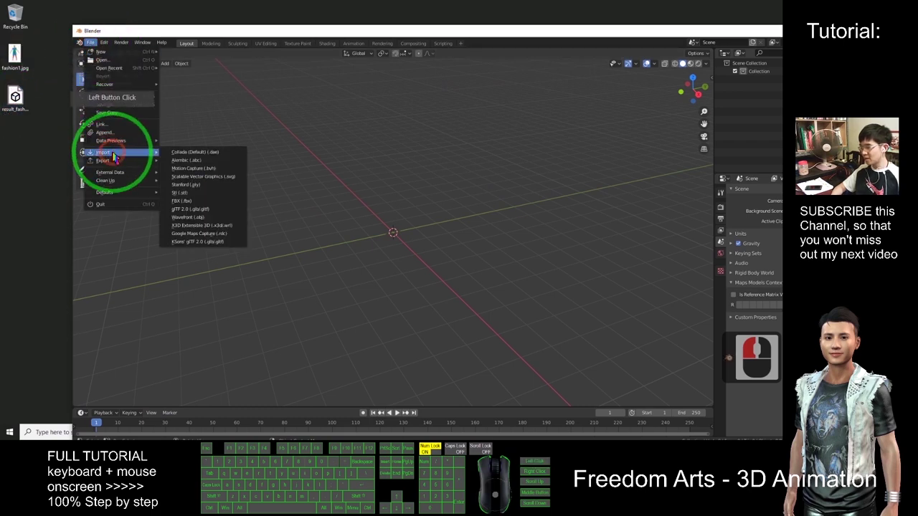
pyautogui.click(197, 217)
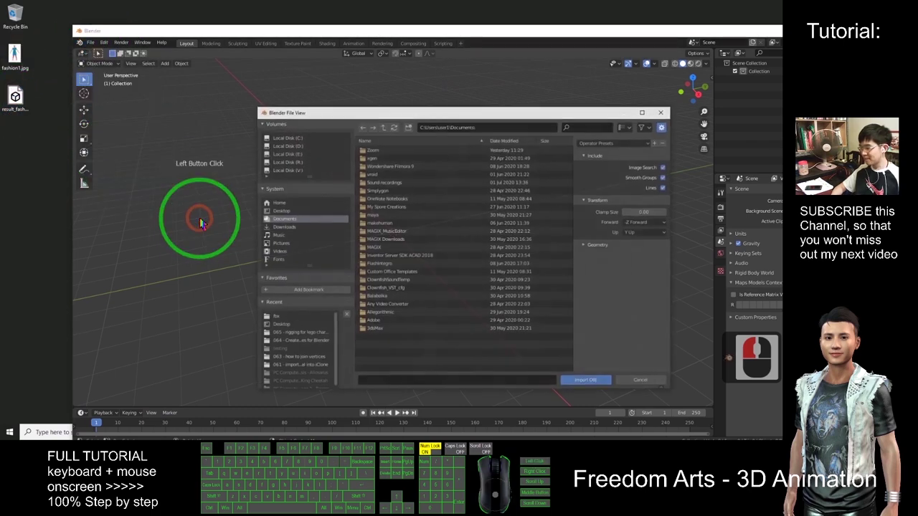
pyautogui.moveTo(509, 112); pyautogui.dragTo(467, 91)
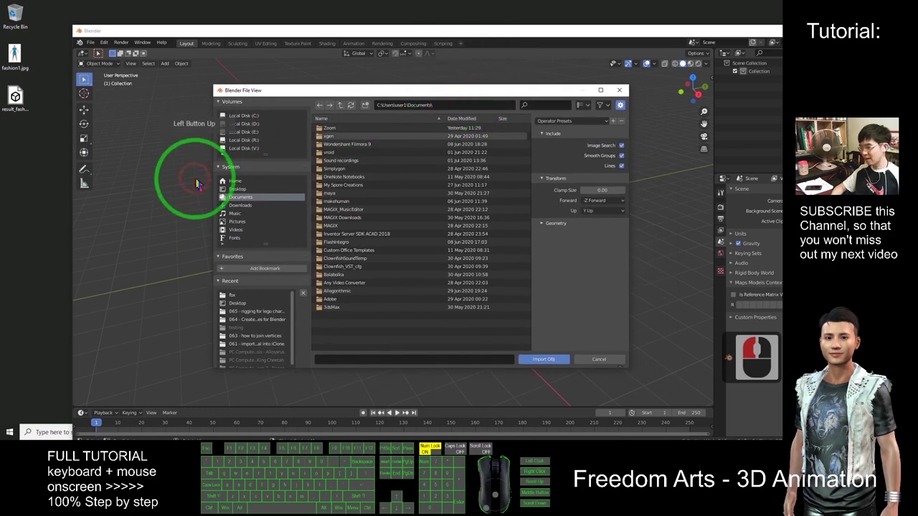
pyautogui.click(236, 189)
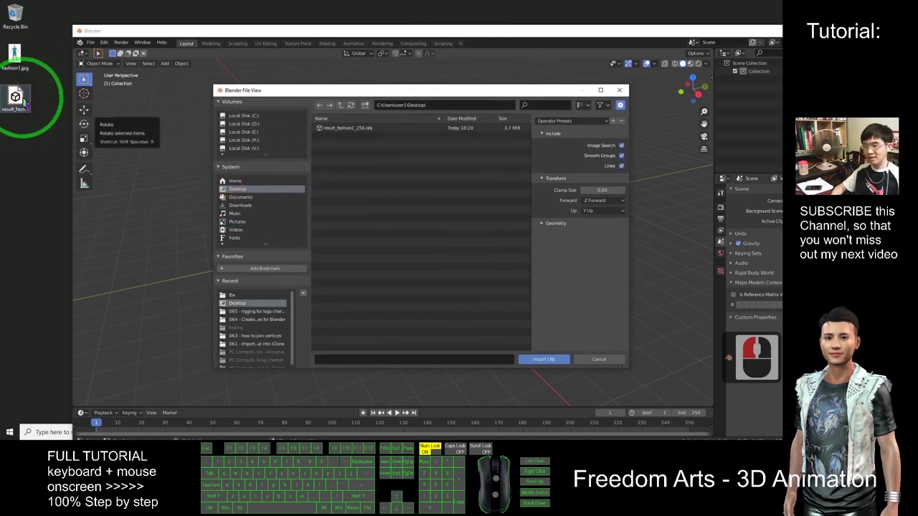
pyautogui.doubleClick(357, 128)
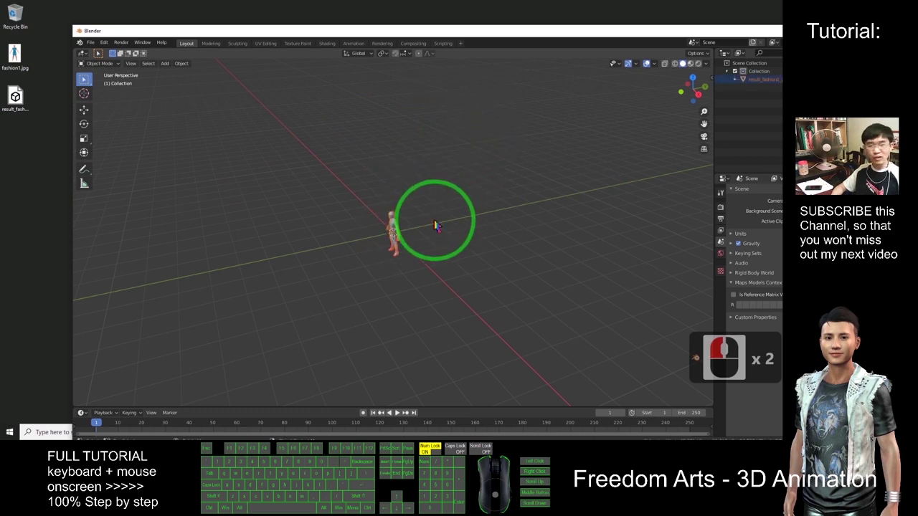
pyautogui.scroll(2, 436, 226)
pyautogui.scroll(3, 424, 236)
pyautogui.scroll(2, 442, 230)
pyautogui.moveTo(381, 262)
pyautogui.mouseDown(button='middle')
pyautogui.moveTo(460, 253)
pyautogui.moveTo(533, 300)
pyautogui.moveTo(590, 244)
pyautogui.moveTo(408, 254)
pyautogui.moveTo(360, 247)
pyautogui.moveTo(624, 237)
pyautogui.moveTo(521, 235)
pyautogui.moveTo(475, 246)
pyautogui.mouseUp(button='middle')
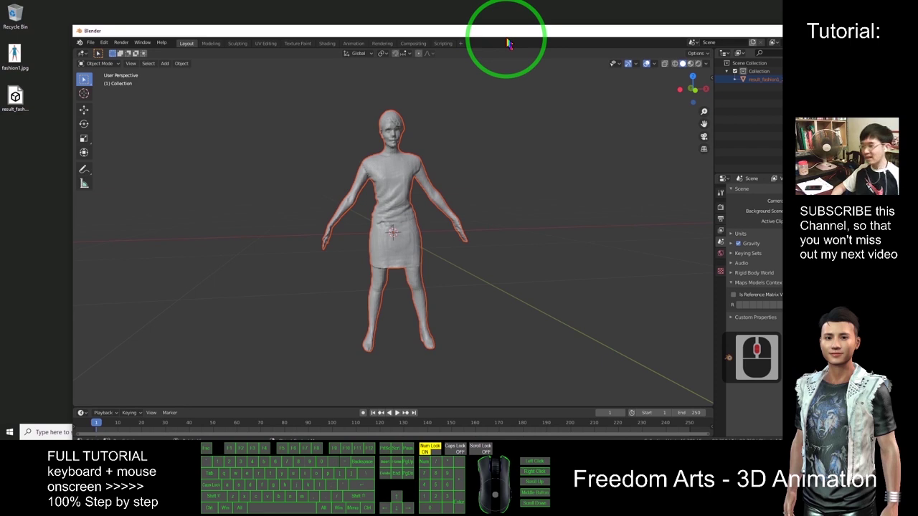
pyautogui.doubleClick(14, 52)
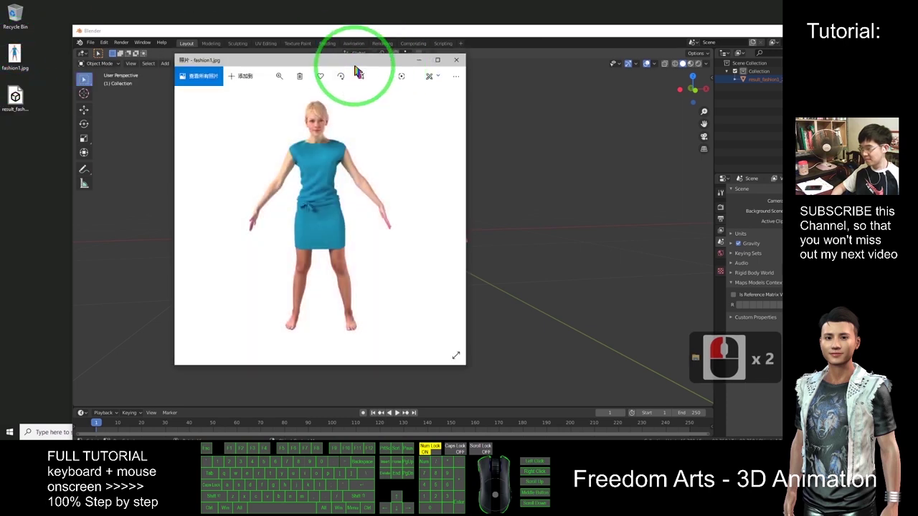
pyautogui.moveTo(382, 63); pyautogui.dragTo(220, 69)
pyautogui.click(385, 144)
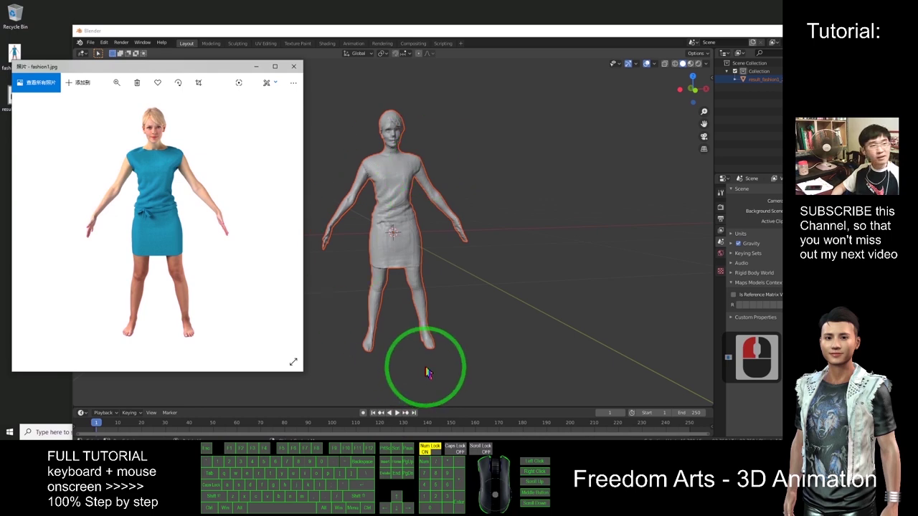
pyautogui.click(293, 66)
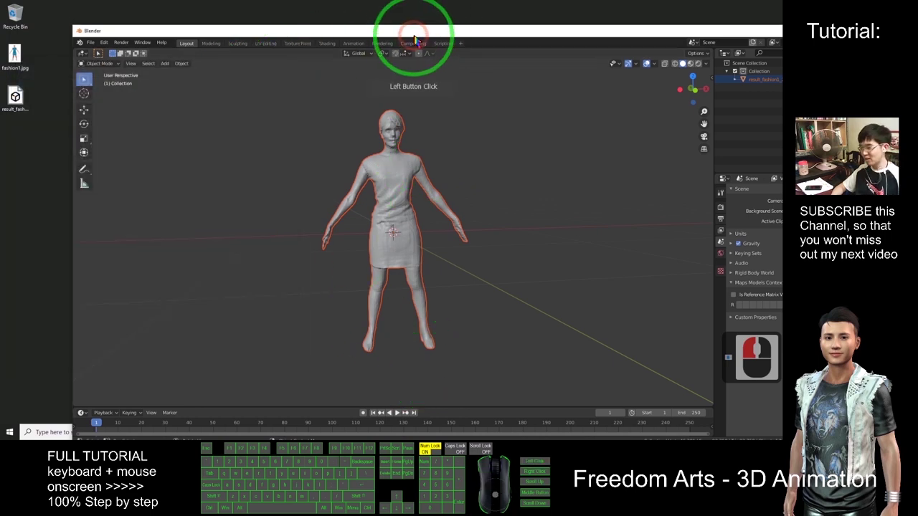
pyautogui.click(422, 34)
pyautogui.moveTo(422, 34)
pyautogui.mouseDown()
pyautogui.moveTo(410, 45)
pyautogui.moveTo(409, 7)
pyautogui.mouseUp()
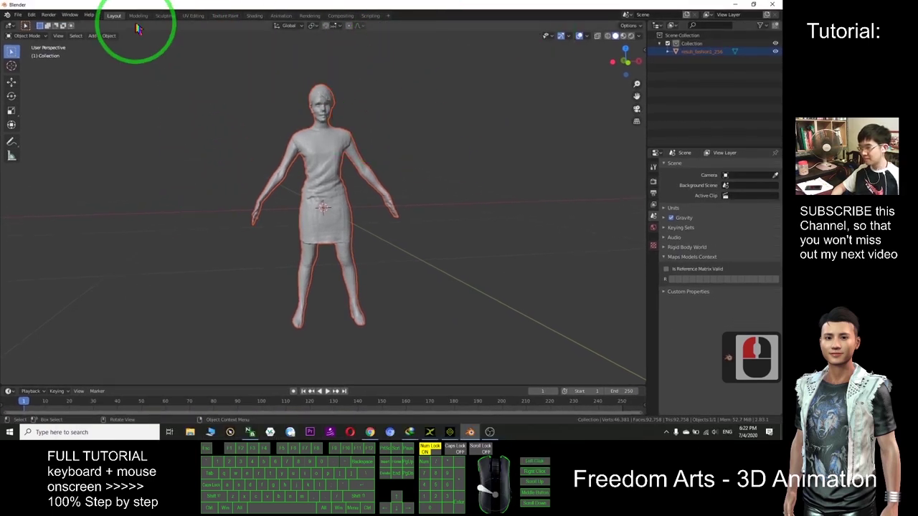
# - Switch to the UV Editing workspace and set a front orthographic view of the character
pyautogui.click(192, 16)
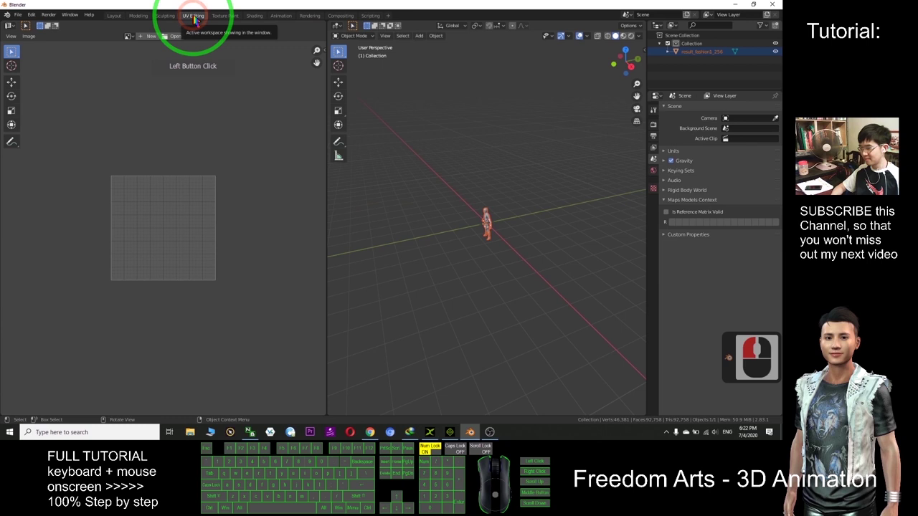
pyautogui.click(475, 212)
pyautogui.scroll(7, 502, 211)
pyautogui.scroll(3, 500, 213)
pyautogui.scroll(3, 502, 217)
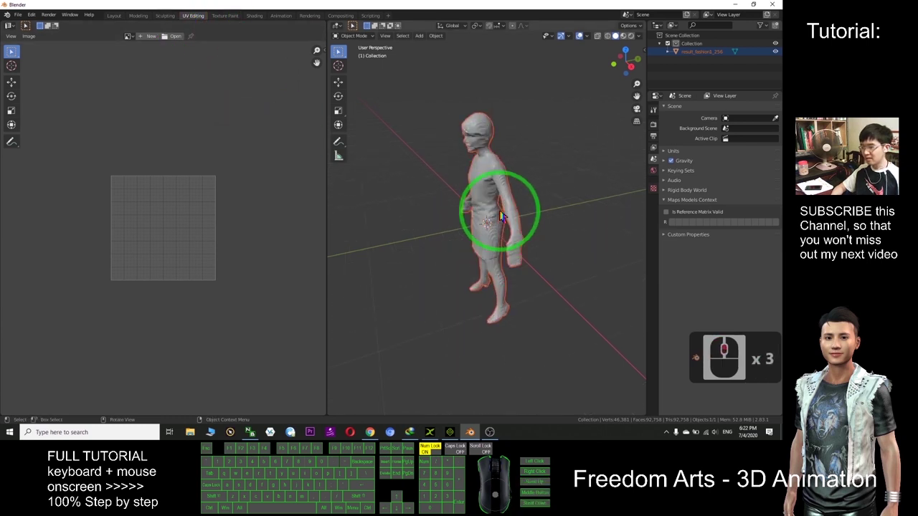
pyautogui.moveTo(398, 228)
pyautogui.mouseDown(button='middle')
pyautogui.moveTo(465, 241)
pyautogui.moveTo(441, 225)
pyautogui.moveTo(449, 231)
pyautogui.moveTo(518, 148)
pyautogui.moveTo(623, 71)
pyautogui.mouseUp(button='middle')
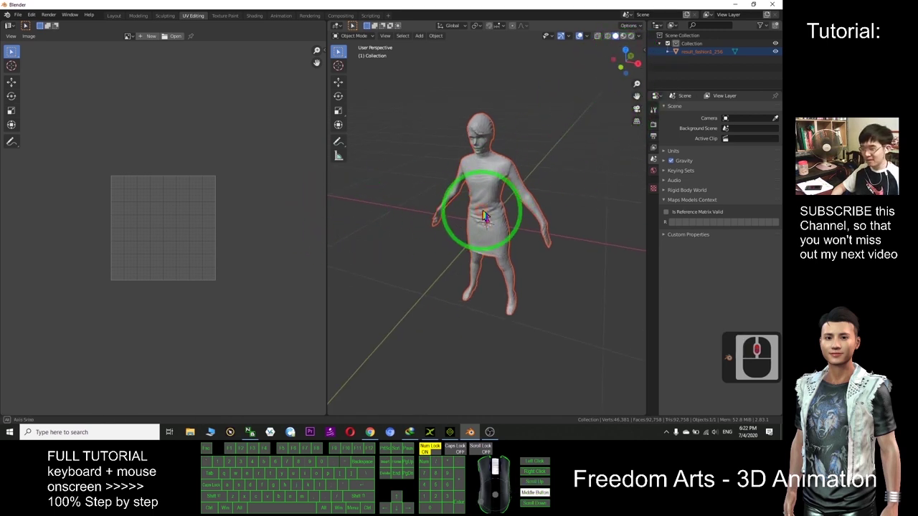
pyautogui.moveTo(485, 216)
pyautogui.mouseDown(button='middle')
pyautogui.moveTo(478, 226)
pyautogui.moveTo(615, 72)
pyautogui.mouseUp(button='middle')
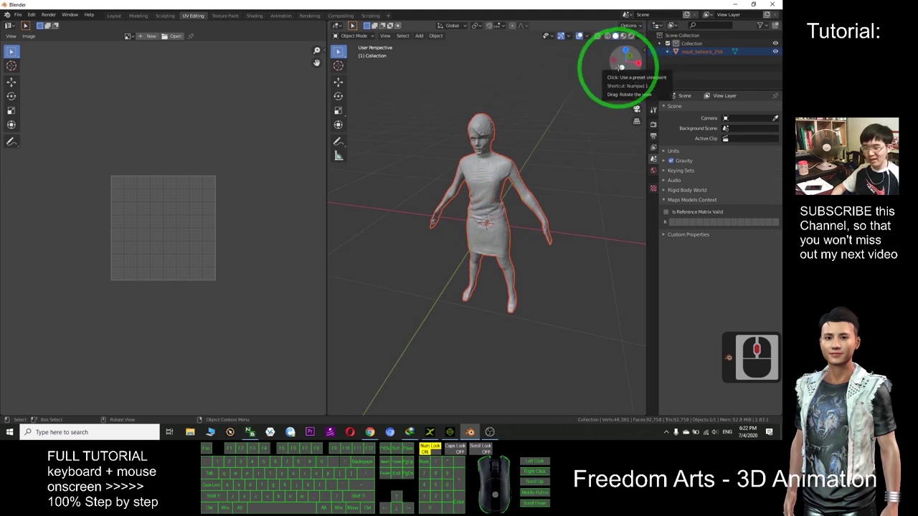
pyautogui.click(621, 68)
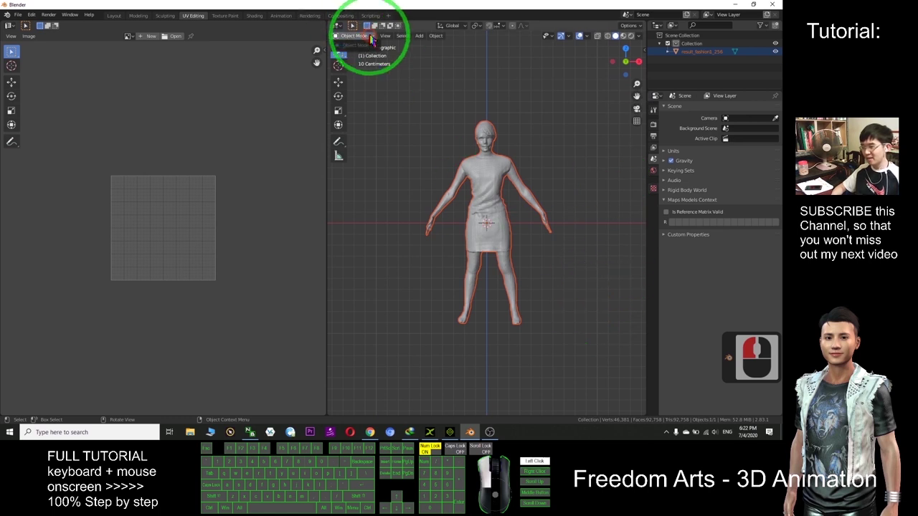
# - Make the dress model the active object and put it in Edit Mode
pyautogui.click(488, 175)
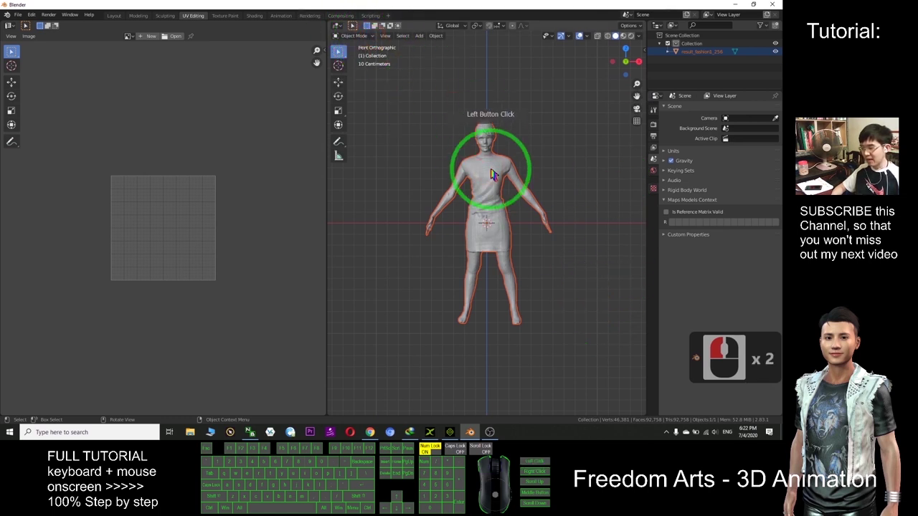
pyautogui.click(489, 166)
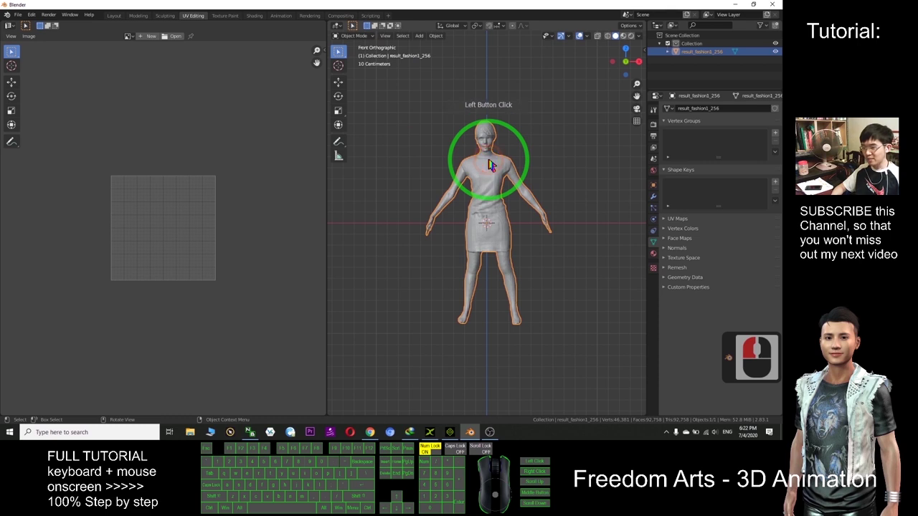
pyautogui.click(363, 36)
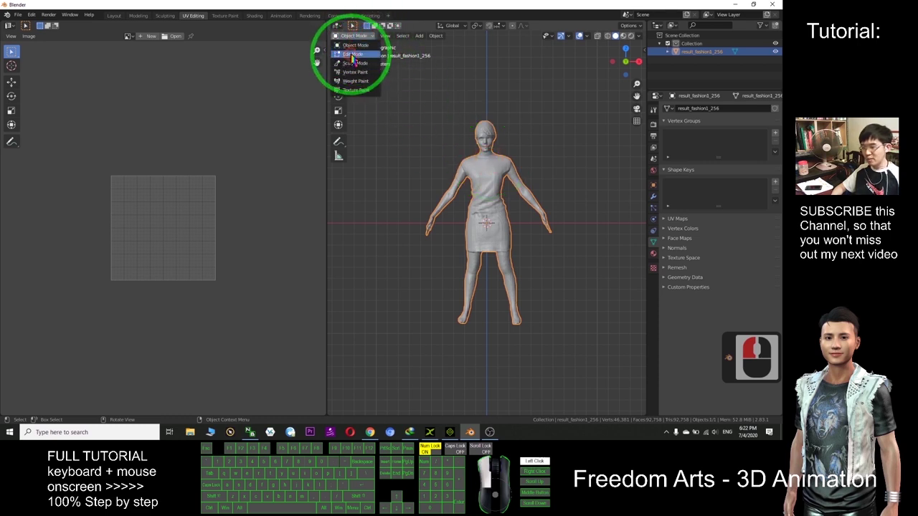
pyautogui.click(351, 56)
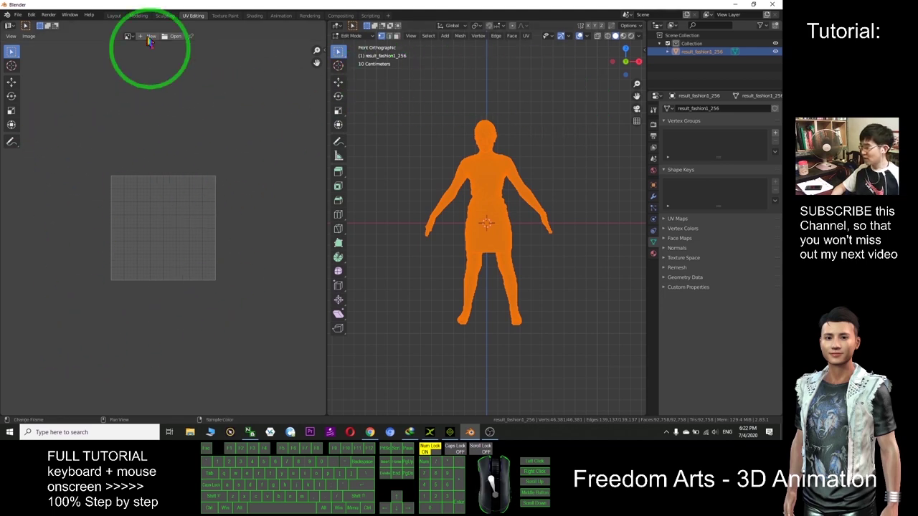
# - Load the Desktop photo fashion1.jpg into the UV image editor
pyautogui.click(175, 36)
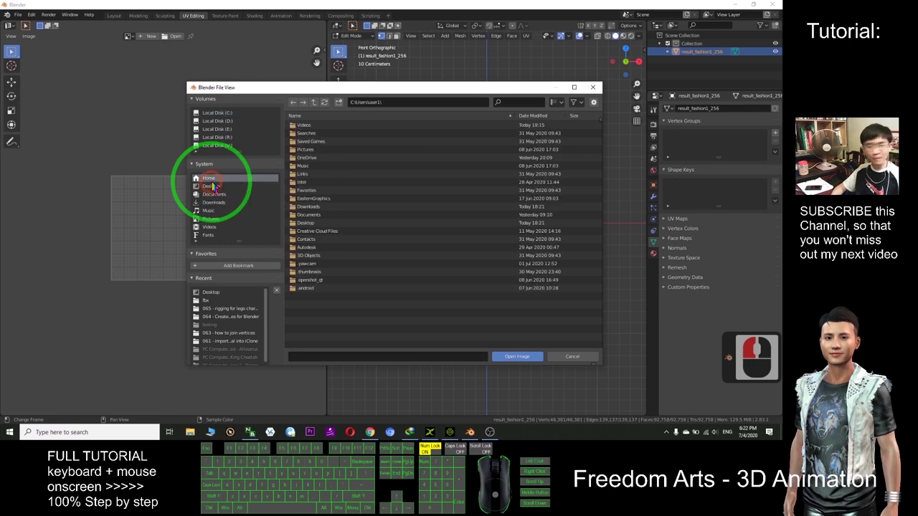
pyautogui.click(211, 186)
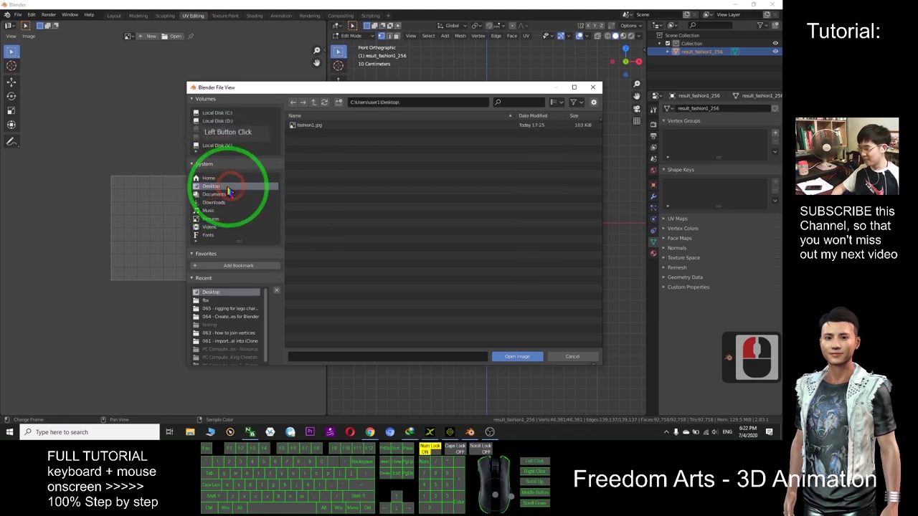
pyautogui.click(310, 126)
pyautogui.doubleClick(310, 126)
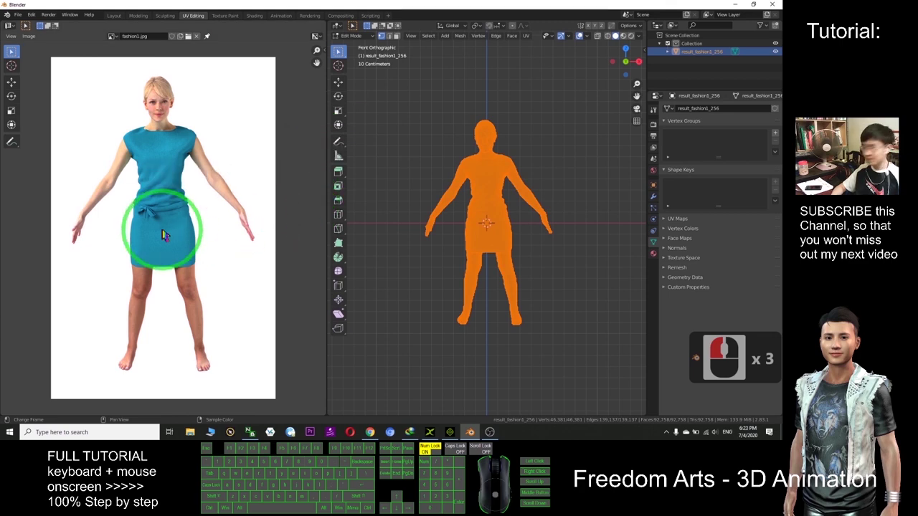
pyautogui.moveTo(308, 4)
pyautogui.mouseDown()
pyautogui.moveTo(443, 43)
pyautogui.moveTo(512, 38)
pyautogui.mouseUp()
pyautogui.click(15, 56)
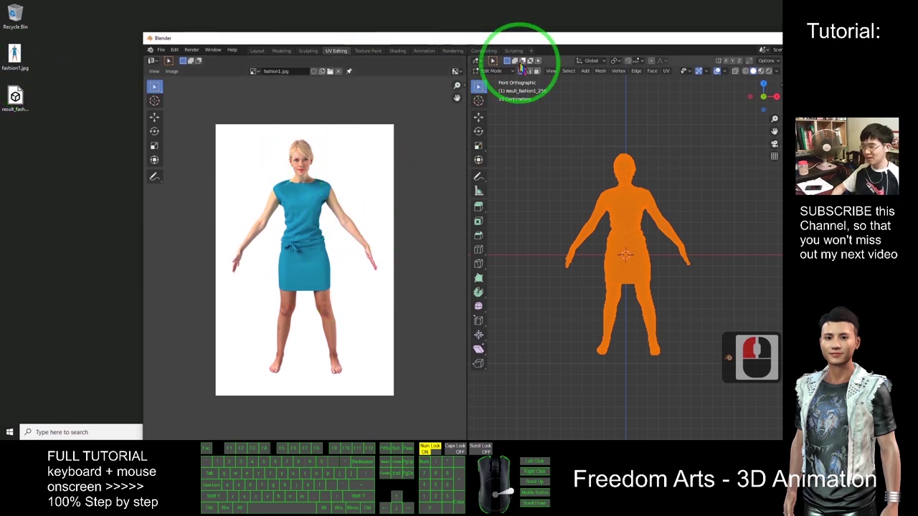
pyautogui.doubleClick(439, 39)
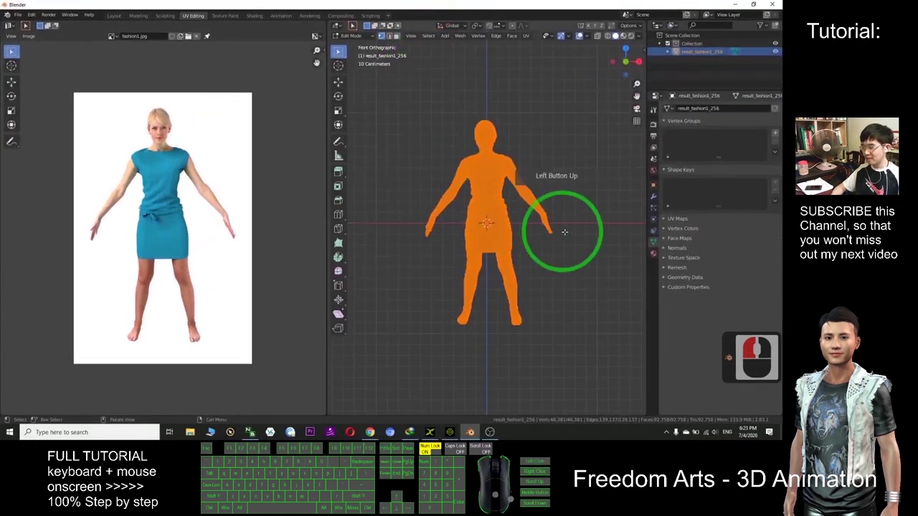
# - Unwrap the mesh with UV > Project From View and zoom the UV editor
pyautogui.click(525, 35)
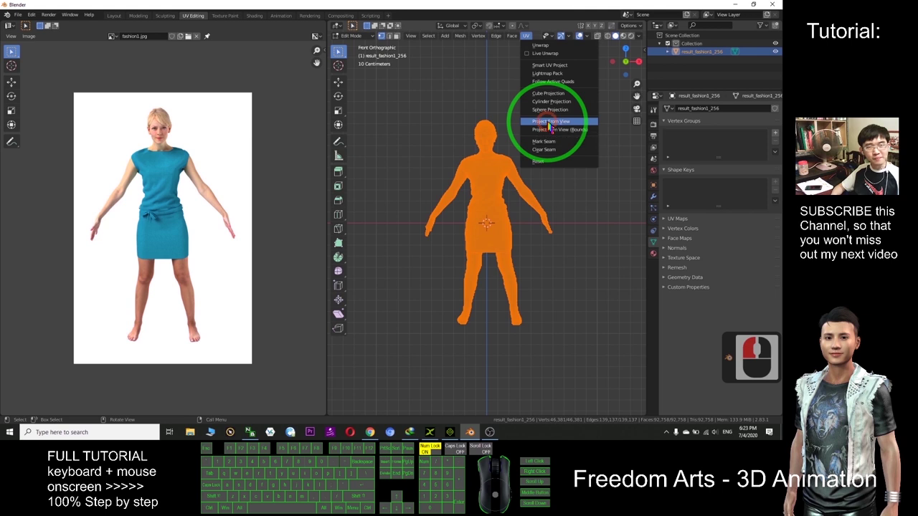
pyautogui.click(550, 123)
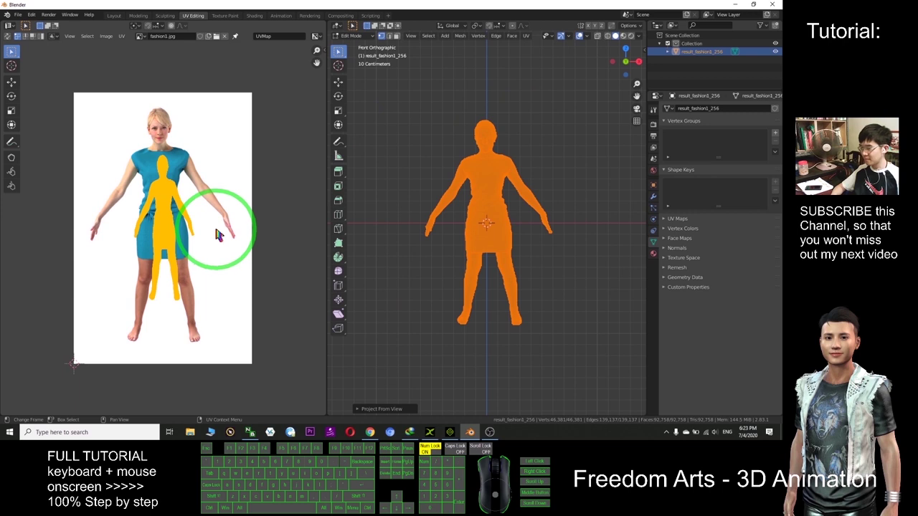
pyautogui.scroll(1, 223, 232)
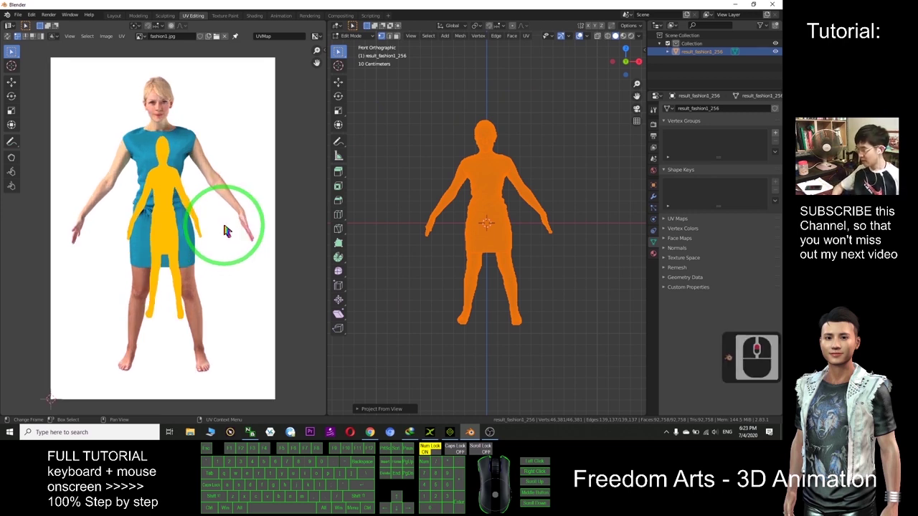
# - Enlarge the UV layout over the fashion1.jpg photo to roughly match the figure
pyautogui.scroll(-2, 224, 232)
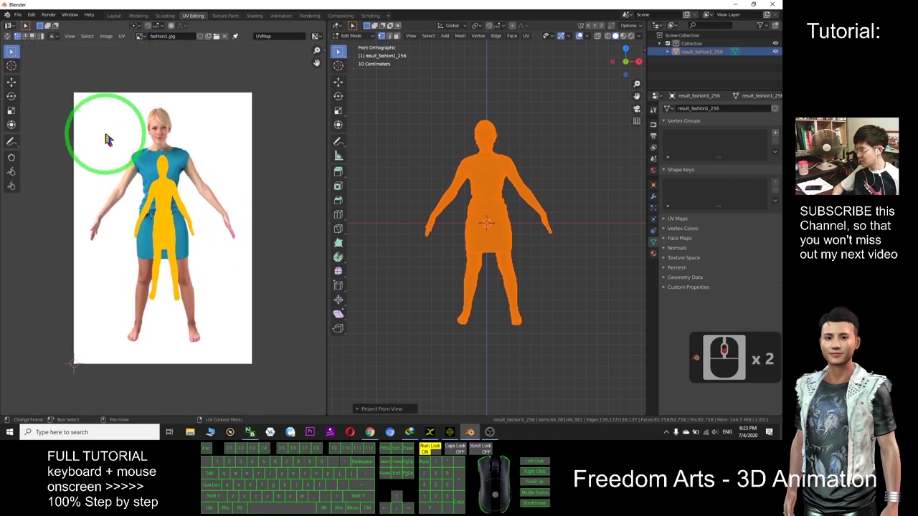
pyautogui.click(236, 326)
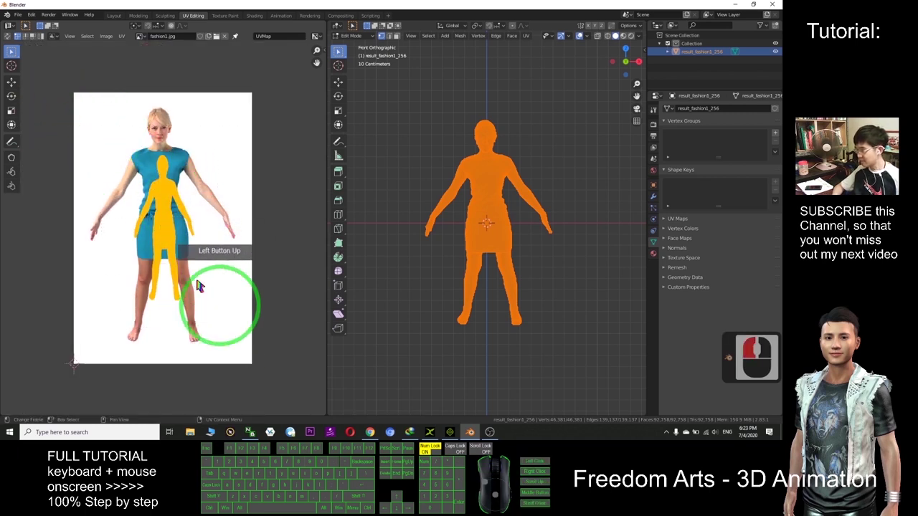
pyautogui.click(12, 111)
pyautogui.moveTo(176, 183)
pyautogui.mouseDown()
pyautogui.moveTo(165, 185)
pyautogui.moveTo(167, 177)
pyautogui.mouseUp()
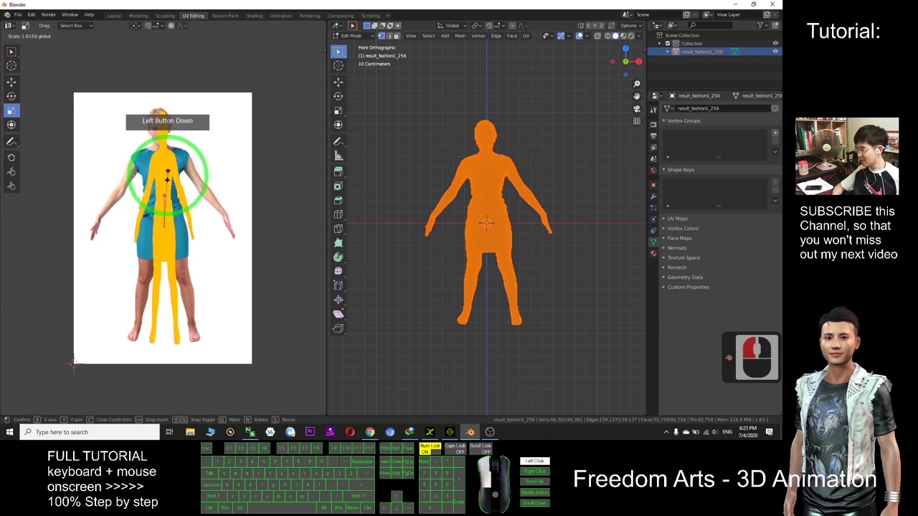
pyautogui.moveTo(167, 176)
pyautogui.mouseDown()
pyautogui.moveTo(196, 226)
pyautogui.moveTo(245, 236)
pyautogui.mouseUp()
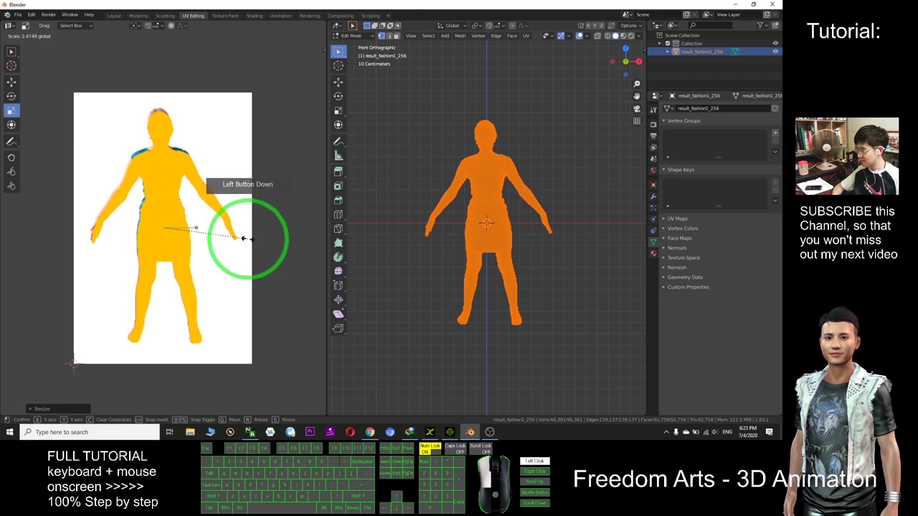
pyautogui.moveTo(245, 237); pyautogui.dragTo(245, 238)
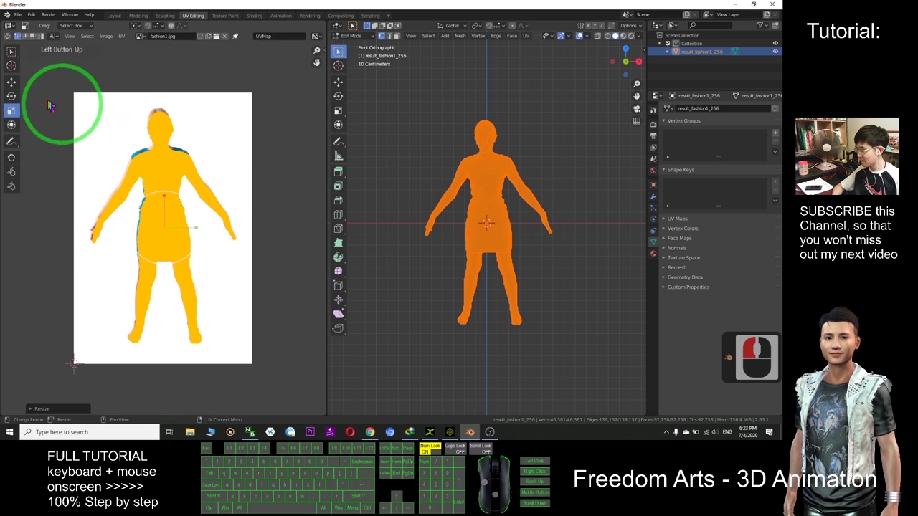
# - Shift the UV layout up and across so it sits over the figure and dress
pyautogui.click(11, 81)
pyautogui.click(169, 226)
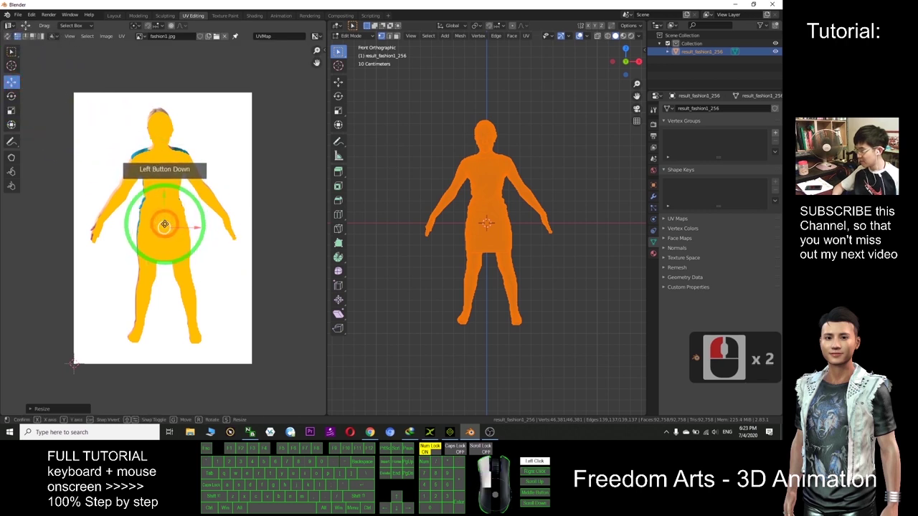
pyautogui.moveTo(165, 228); pyautogui.dragTo(162, 221)
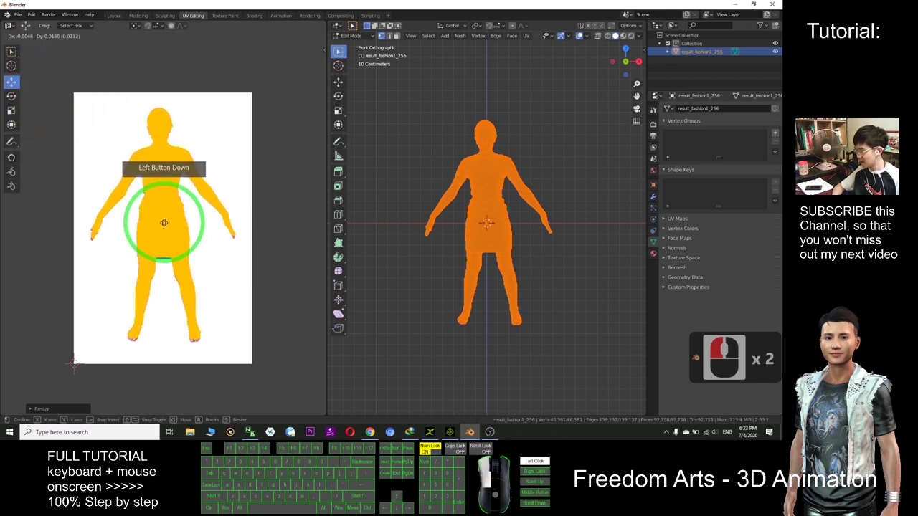
pyautogui.moveTo(163, 223); pyautogui.dragTo(163, 221)
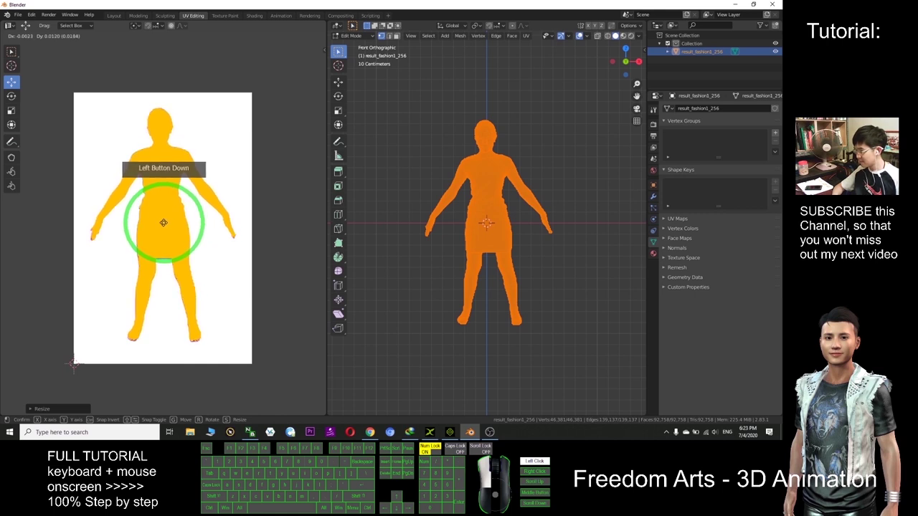
pyautogui.moveTo(163, 222); pyautogui.dragTo(188, 224)
# - Fine-tune the UV layout's scale so it fits the body in the photo
pyautogui.click(12, 114)
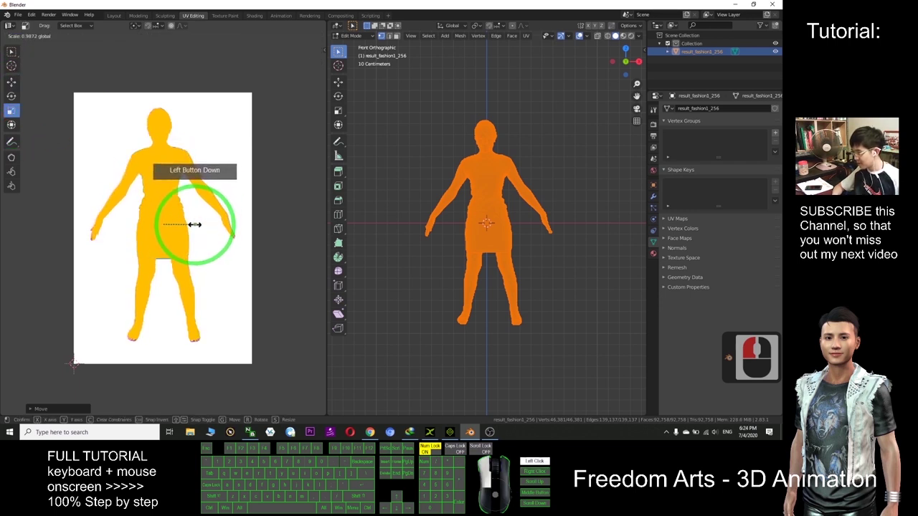
pyautogui.moveTo(194, 225); pyautogui.dragTo(194, 225)
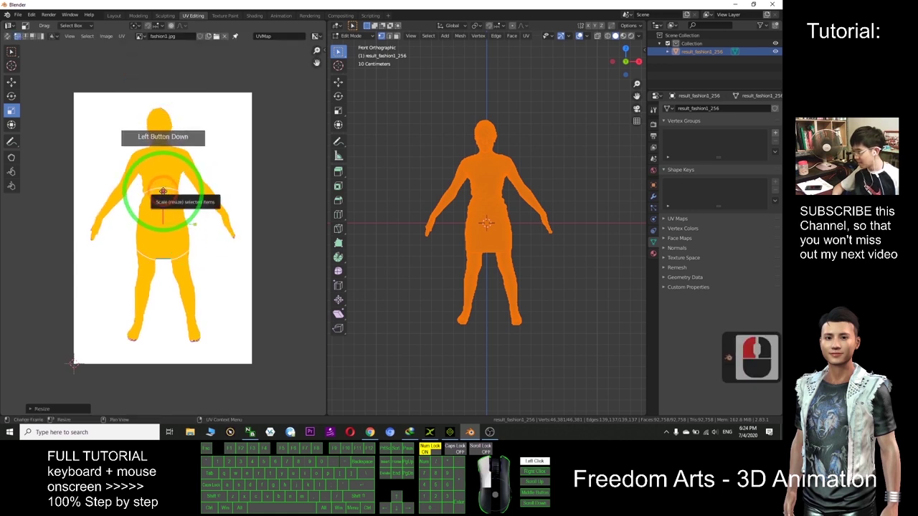
pyautogui.moveTo(163, 191); pyautogui.dragTo(163, 190)
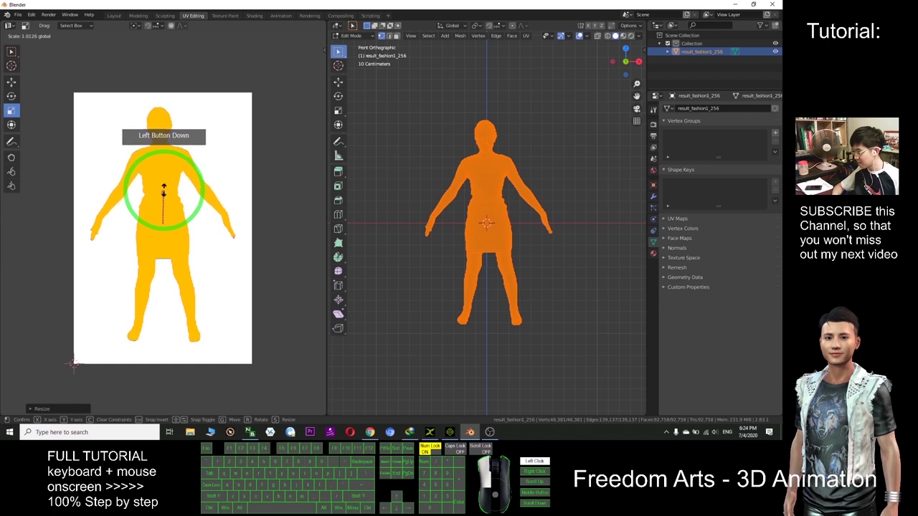
pyautogui.moveTo(163, 191); pyautogui.dragTo(163, 192)
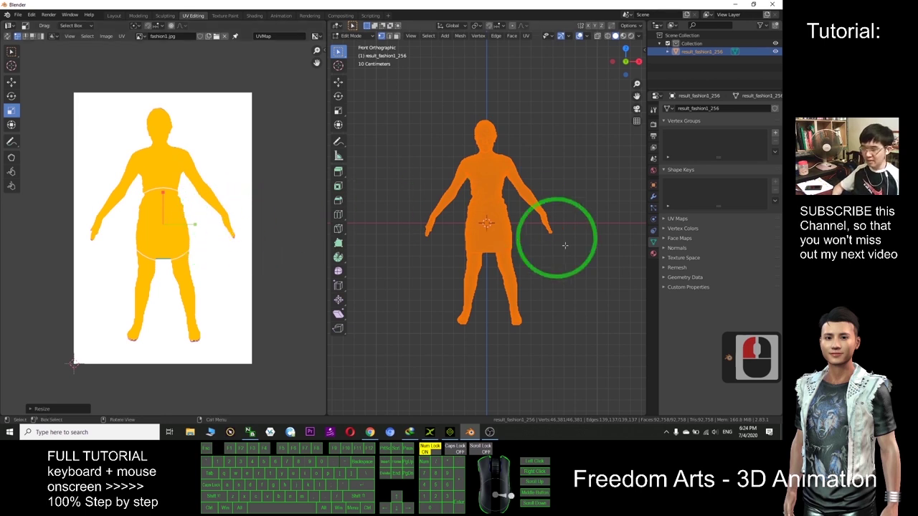
# - Drive the material's Base Color with an Image Texture set to fashion1.jpg
pyautogui.click(654, 256)
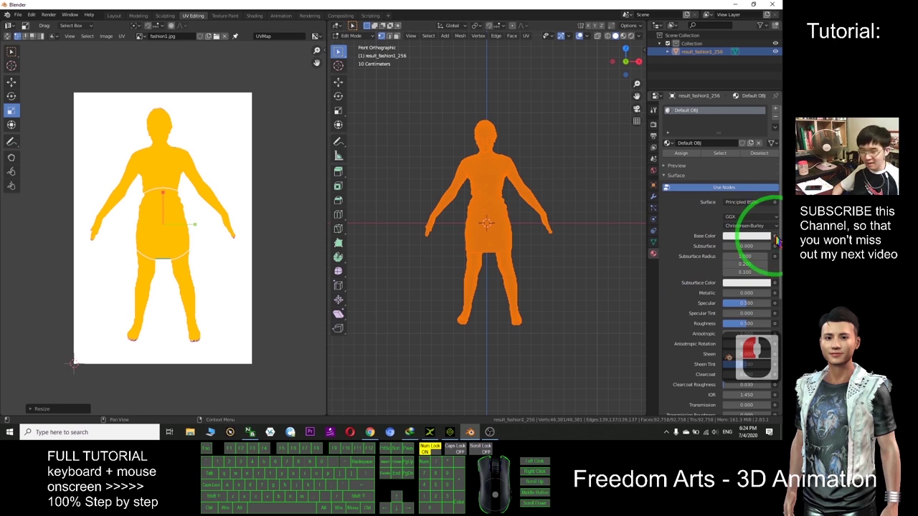
pyautogui.click(776, 241)
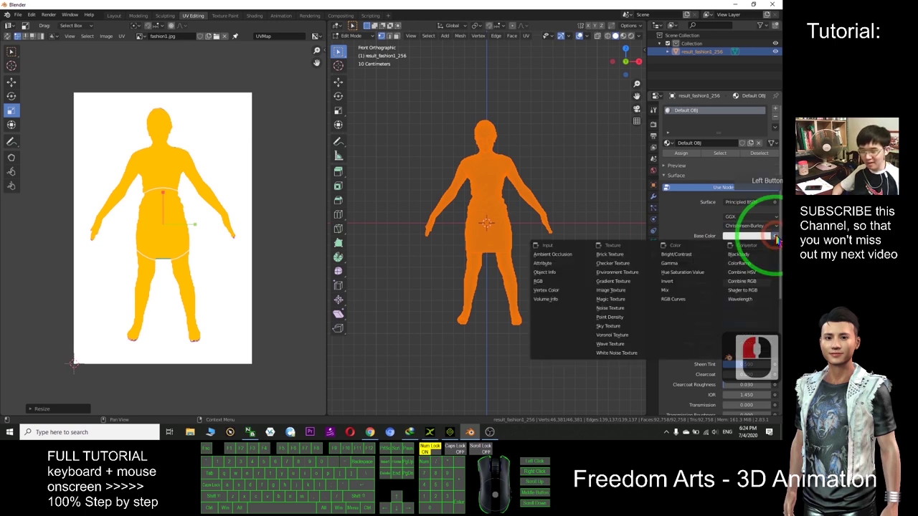
pyautogui.click(613, 290)
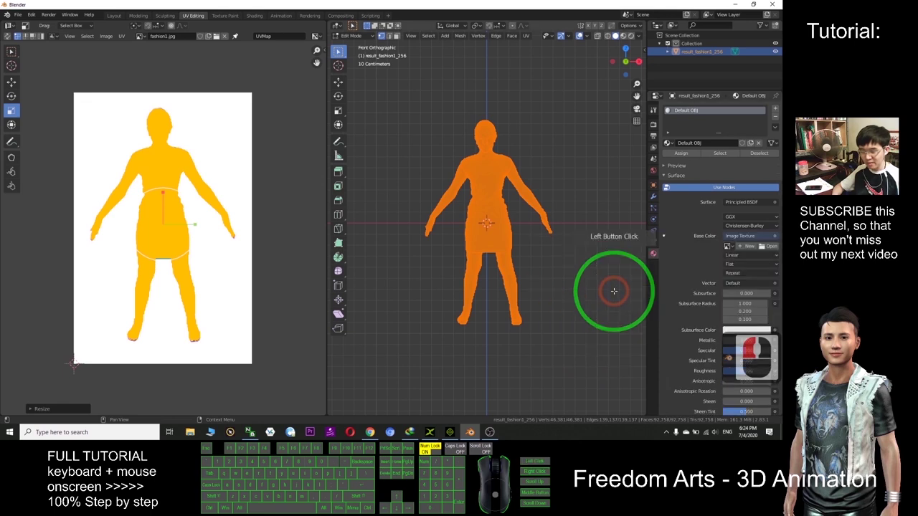
pyautogui.click(726, 246)
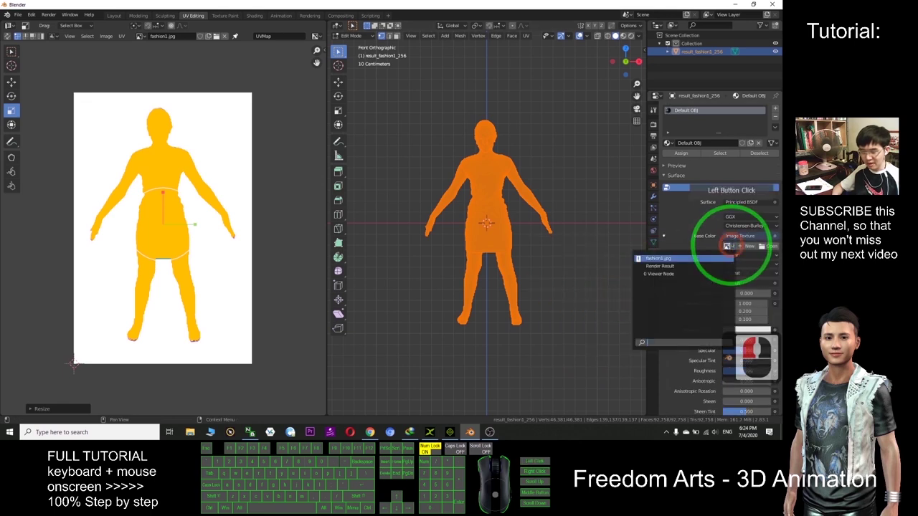
pyautogui.click(654, 259)
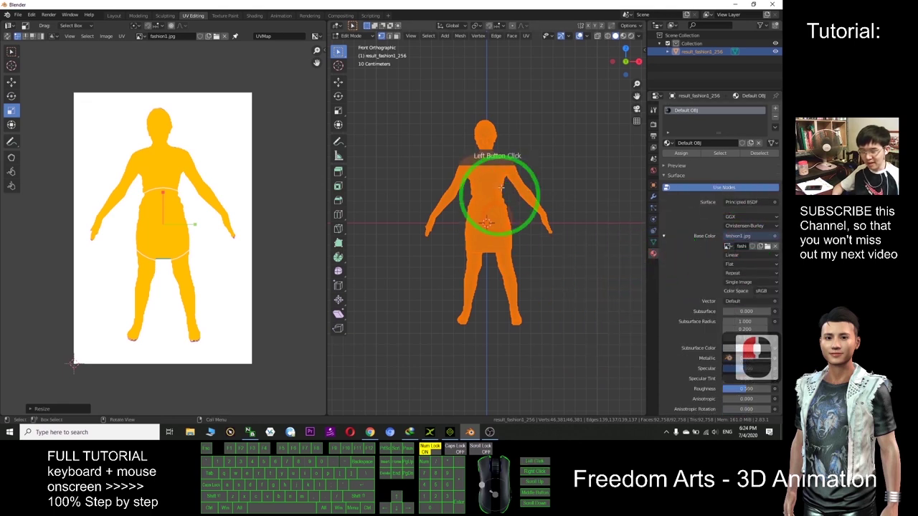
pyautogui.scroll(2, 628, 195)
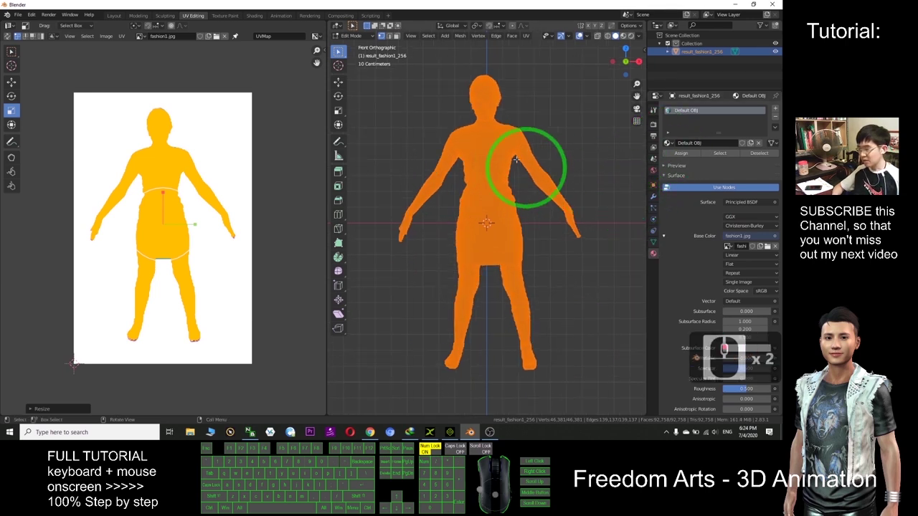
# - View the model in Layout with Material Preview shading and orbit around the textured figure
pyautogui.click(114, 16)
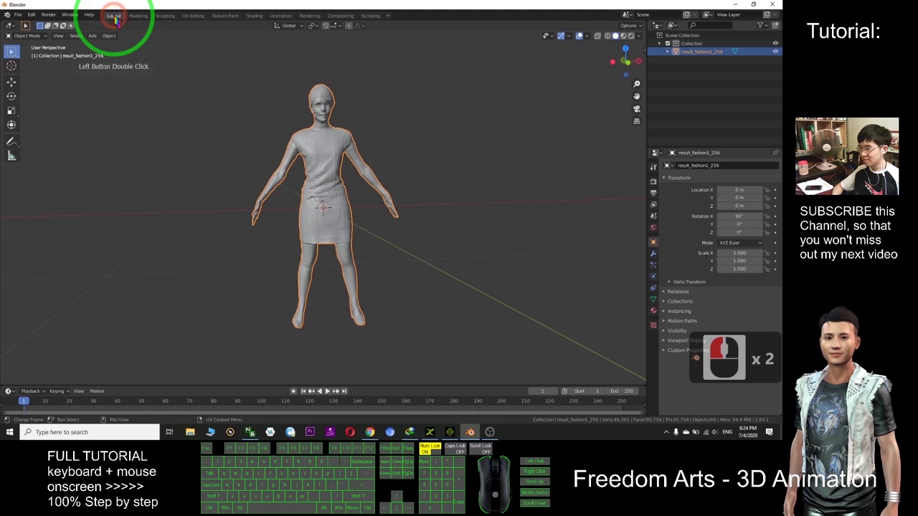
pyautogui.click(623, 36)
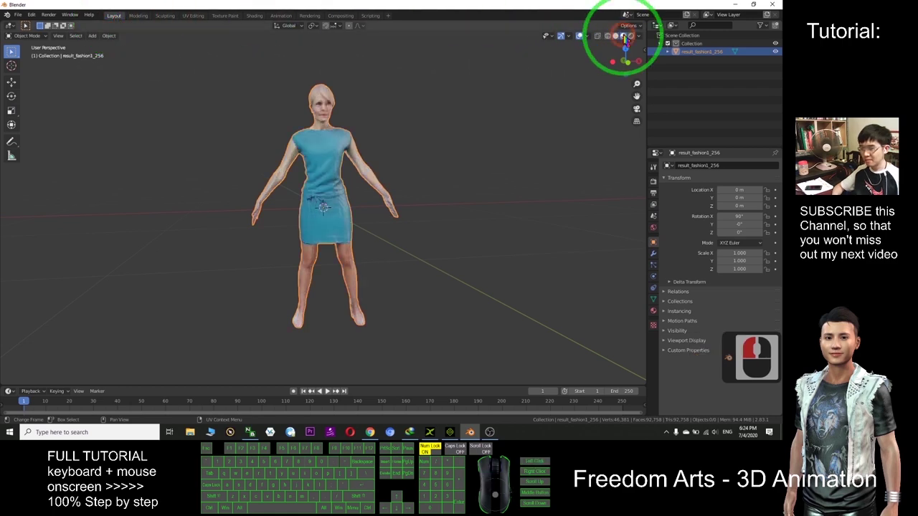
pyautogui.scroll(2, 502, 136)
pyautogui.moveTo(510, 145)
pyautogui.mouseDown(button='middle')
pyautogui.moveTo(327, 156)
pyautogui.moveTo(340, 140)
pyautogui.moveTo(328, 82)
pyautogui.moveTo(244, 129)
pyautogui.moveTo(582, 135)
pyautogui.moveTo(11, 137)
pyautogui.moveTo(529, 143)
pyautogui.moveTo(416, 143)
pyautogui.mouseUp(button='middle')
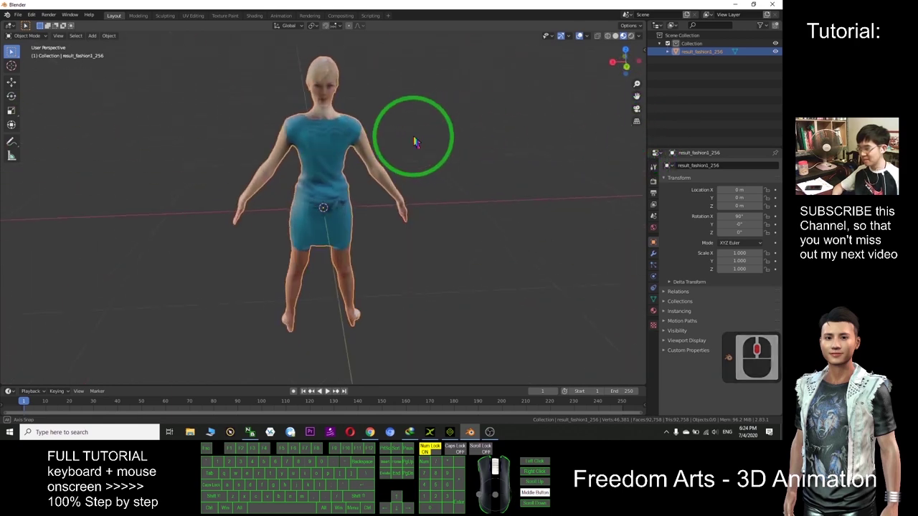
# - Return to UV Editing and frame the mesh's upper body in a perspective view
pyautogui.click(195, 16)
pyautogui.scroll(2, 520, 133)
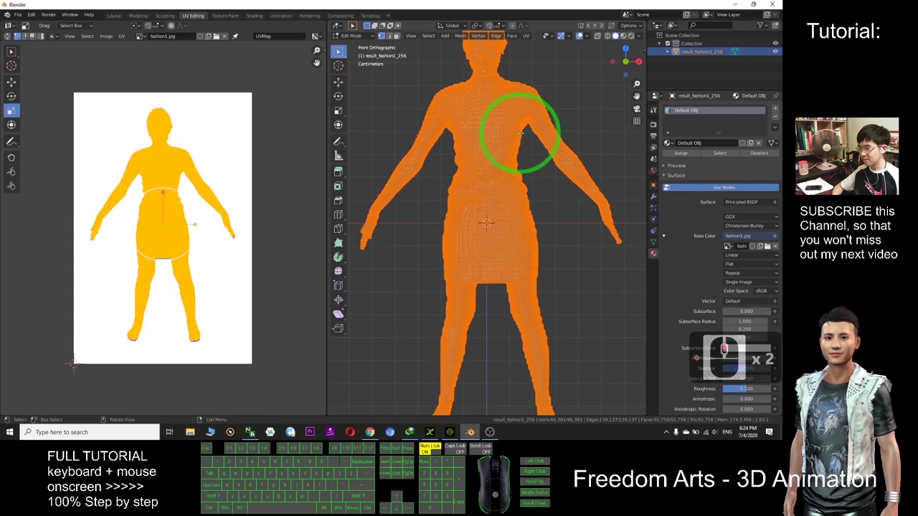
pyautogui.scroll(-2, 563, 129)
pyautogui.scroll(-1, 557, 133)
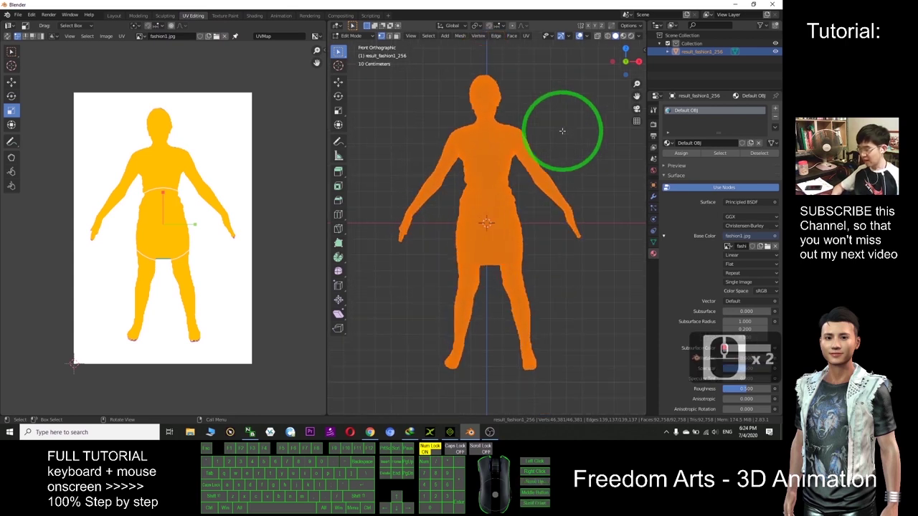
pyautogui.keyDown('shift'); pyautogui.moveTo(549, 139); pyautogui.dragTo(553, 115, button='middle'); pyautogui.keyUp('shift')
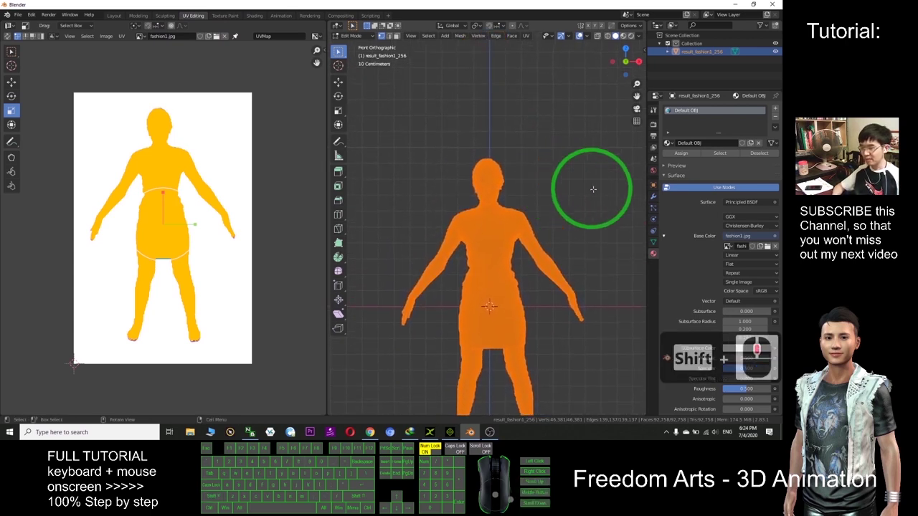
pyautogui.moveTo(592, 190)
pyautogui.mouseDown(button='middle')
pyautogui.moveTo(512, 206)
pyautogui.moveTo(424, 198)
pyautogui.mouseUp(button='middle')
pyautogui.scroll(4, 549, 155)
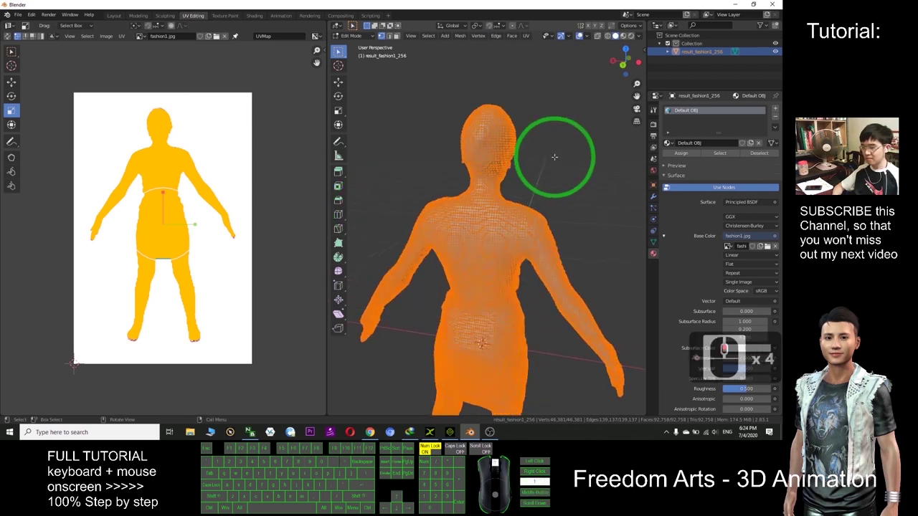
pyautogui.scroll(2, 574, 147)
# - Deselect the whole mesh and show it in Material Preview with its photo texture
pyautogui.click(583, 142)
pyautogui.moveTo(580, 142)
pyautogui.mouseDown(button='middle')
pyautogui.moveTo(592, 141)
pyautogui.moveTo(613, 104)
pyautogui.mouseUp(button='middle')
pyautogui.click(623, 36)
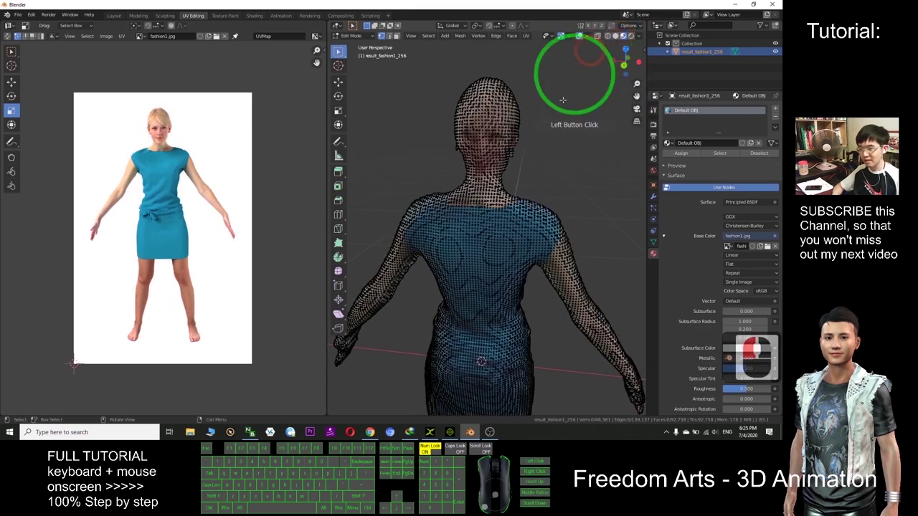
pyautogui.scroll(2, 595, 133)
pyautogui.moveTo(590, 130)
pyautogui.mouseDown(button='middle')
pyautogui.moveTo(507, 195)
pyautogui.moveTo(375, 188)
pyautogui.moveTo(474, 180)
pyautogui.moveTo(492, 205)
pyautogui.moveTo(631, 225)
pyautogui.moveTo(352, 222)
pyautogui.moveTo(638, 237)
pyautogui.moveTo(344, 235)
pyautogui.moveTo(621, 228)
pyautogui.moveTo(581, 227)
pyautogui.moveTo(647, 239)
pyautogui.moveTo(522, 287)
pyautogui.moveTo(538, 262)
pyautogui.mouseUp(button='middle')
pyautogui.scroll(2, 576, 176)
pyautogui.scroll(-2, 610, 232)
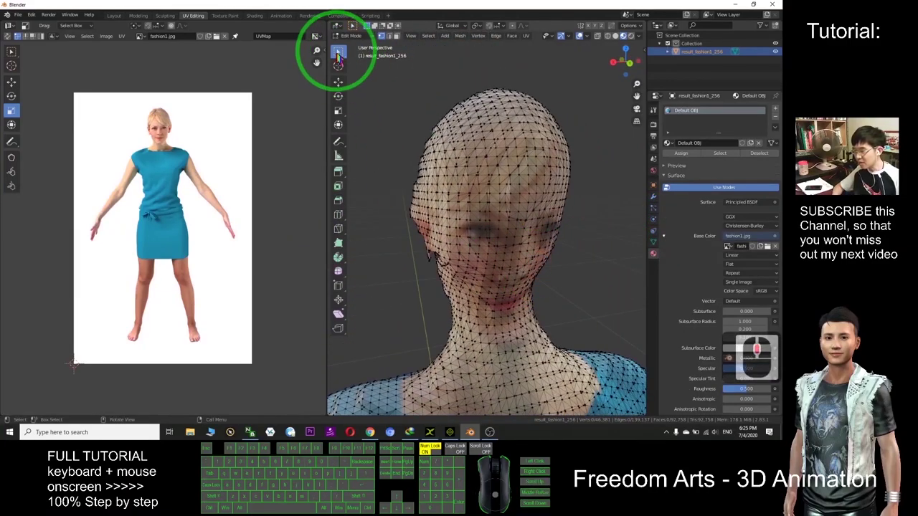
# - Switch to circle select and orbit the head to a front view of the face
pyautogui.click(339, 56)
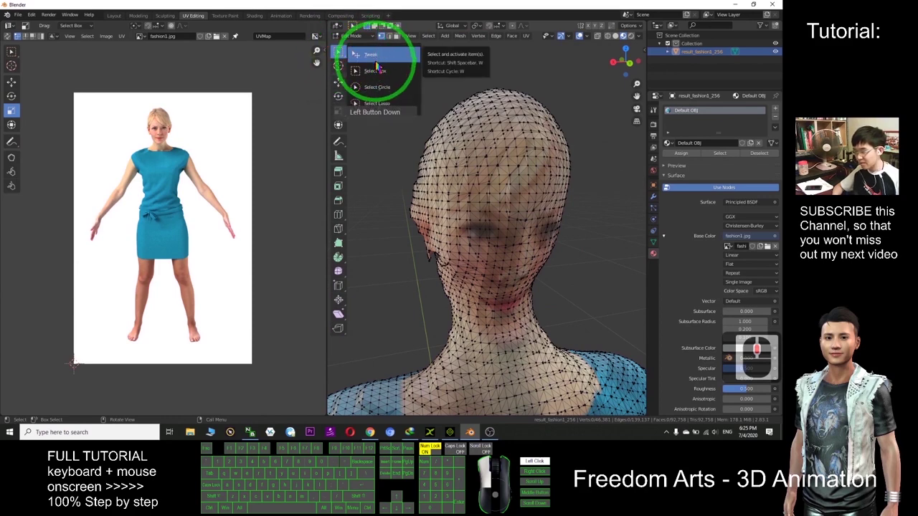
pyautogui.moveTo(376, 67); pyautogui.dragTo(371, 85)
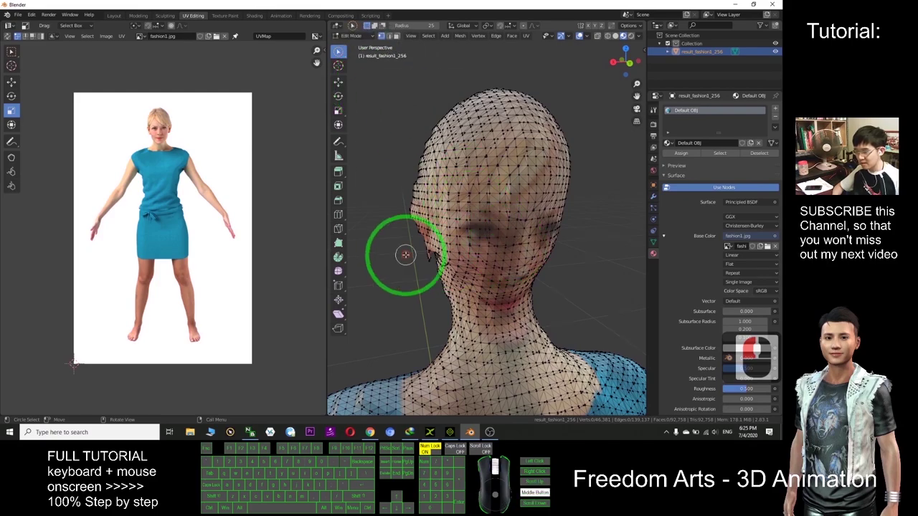
pyautogui.moveTo(405, 255)
pyautogui.mouseDown(button='middle')
pyautogui.moveTo(389, 256)
pyautogui.moveTo(440, 266)
pyautogui.moveTo(578, 248)
pyautogui.moveTo(631, 252)
pyautogui.moveTo(369, 250)
pyautogui.moveTo(334, 209)
pyautogui.moveTo(623, 243)
pyautogui.moveTo(615, 241)
pyautogui.mouseUp(button='middle')
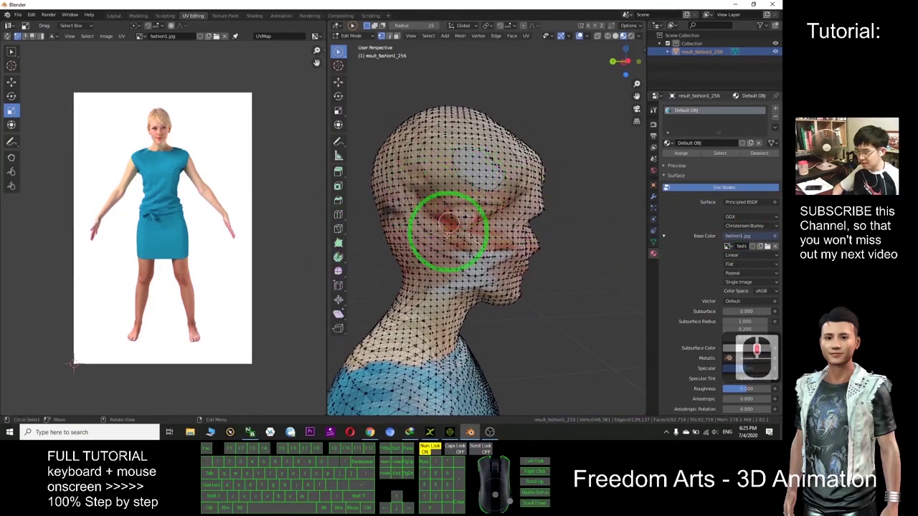
pyautogui.moveTo(509, 280)
pyautogui.mouseDown(button='middle')
pyautogui.moveTo(483, 287)
pyautogui.moveTo(498, 282)
pyautogui.moveTo(383, 270)
pyautogui.moveTo(417, 283)
pyautogui.moveTo(401, 280)
pyautogui.moveTo(509, 283)
pyautogui.moveTo(486, 225)
pyautogui.mouseUp(button='middle')
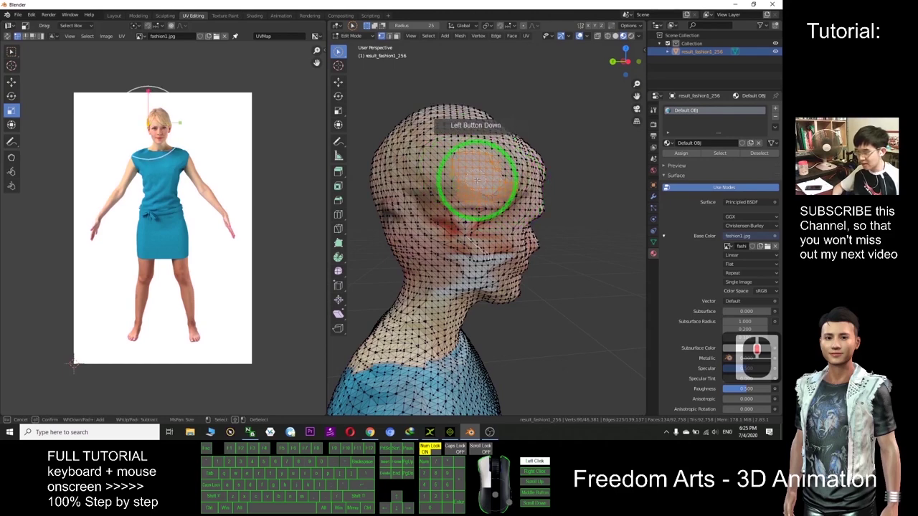
# - Circle-select the face vertices across the forehead and cheeks
pyautogui.moveTo(449, 161)
pyautogui.mouseDown()
pyautogui.moveTo(450, 174)
pyautogui.moveTo(430, 195)
pyautogui.mouseUp()
pyautogui.moveTo(430, 194)
pyautogui.mouseDown(button='middle')
pyautogui.moveTo(481, 216)
pyautogui.moveTo(517, 196)
pyautogui.mouseUp(button='middle')
pyautogui.scroll(-2, 498, 201)
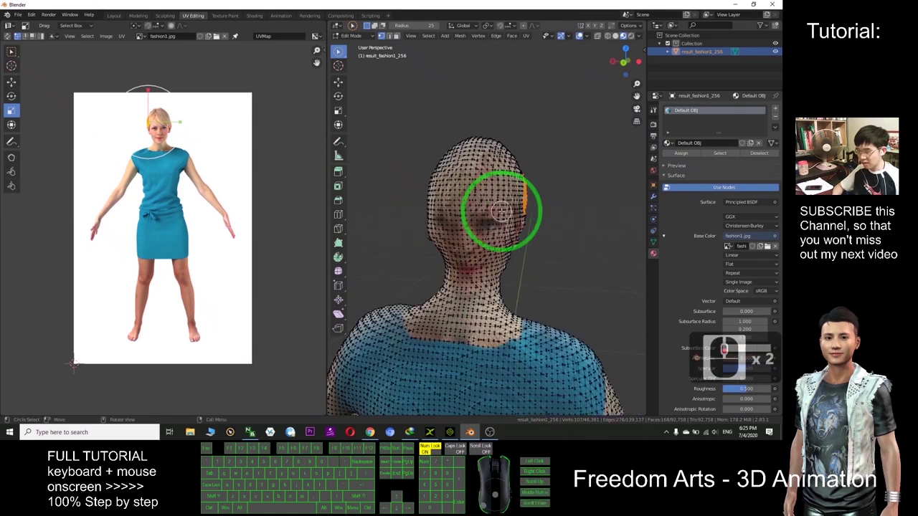
pyautogui.scroll(-2, 481, 211)
pyautogui.scroll(2, 496, 208)
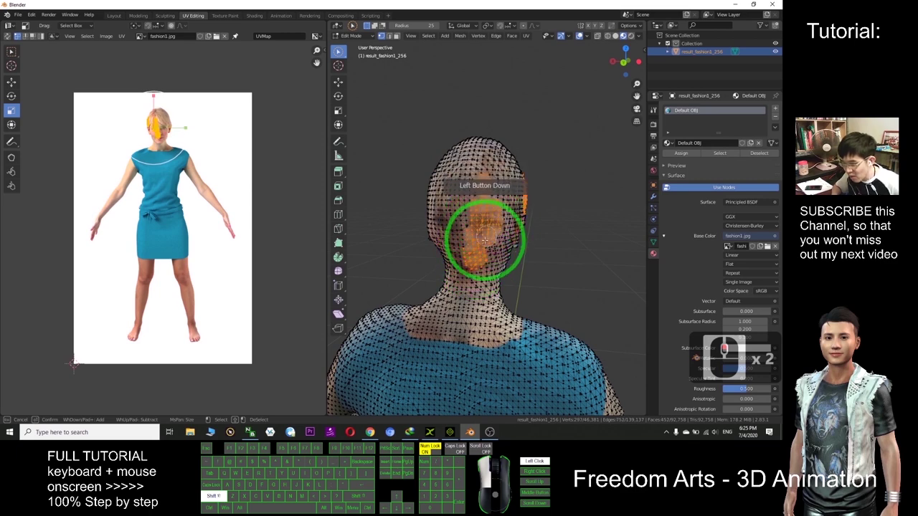
pyautogui.moveTo(485, 240); pyautogui.dragTo(502, 228)
pyautogui.scroll(2, 553, 215)
pyautogui.moveTo(475, 143); pyautogui.dragTo(418, 197)
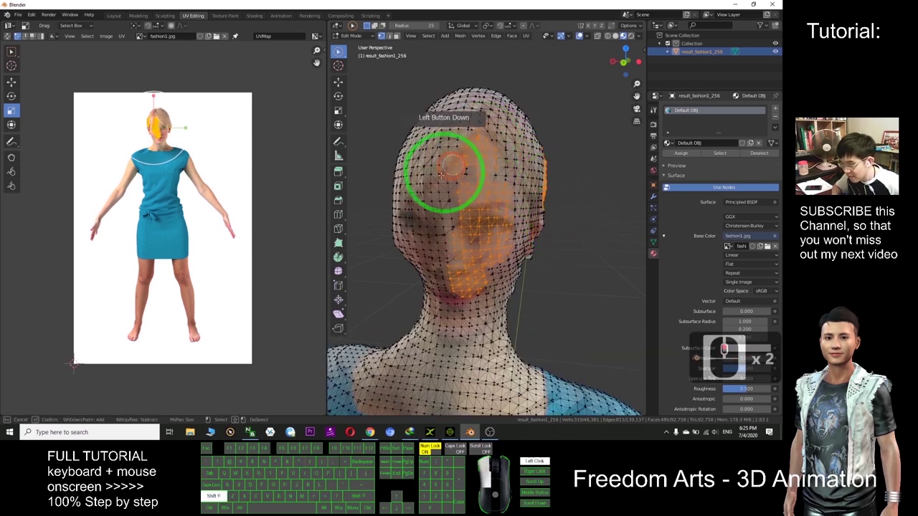
pyautogui.moveTo(458, 181)
pyautogui.mouseDown()
pyautogui.moveTo(471, 170)
pyautogui.moveTo(515, 203)
pyautogui.mouseUp()
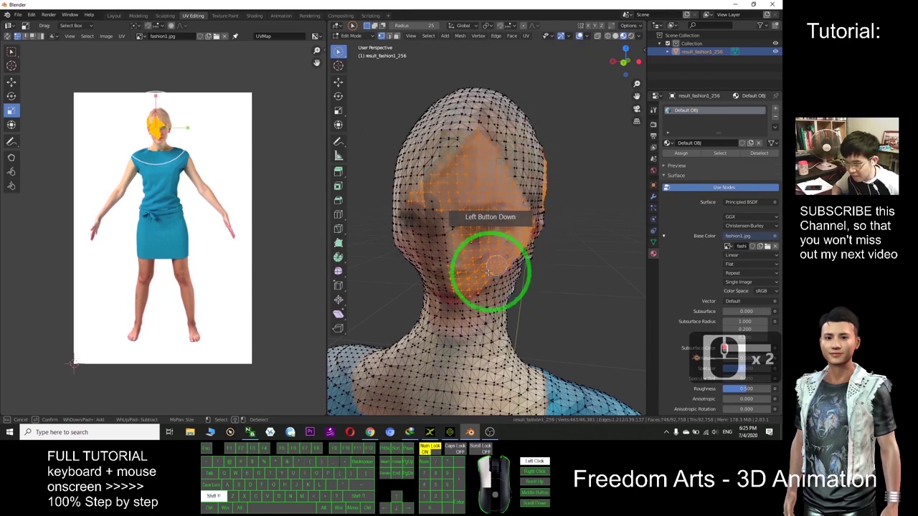
pyautogui.moveTo(509, 247); pyautogui.dragTo(582, 226)
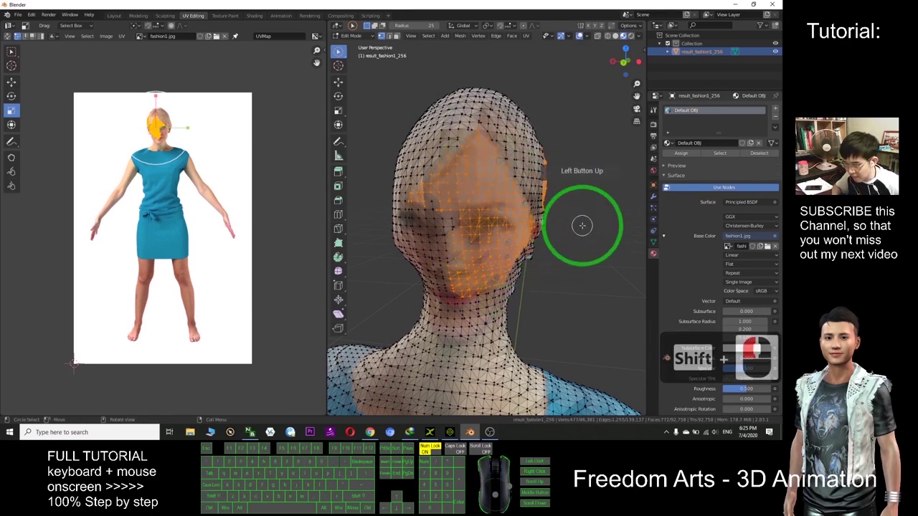
pyautogui.moveTo(582, 225); pyautogui.dragTo(538, 232, button='middle')
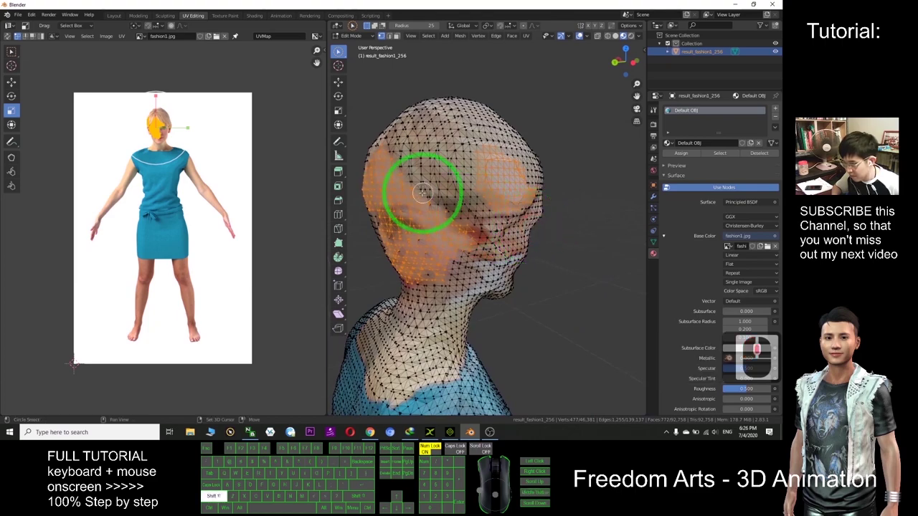
pyautogui.moveTo(403, 211)
pyautogui.mouseDown(button='middle')
pyautogui.moveTo(420, 211)
pyautogui.moveTo(445, 263)
pyautogui.moveTo(553, 174)
pyautogui.mouseUp(button='middle')
# - Add the temple, side of the head, chin and lower face to the selection
pyautogui.moveTo(553, 174)
pyautogui.mouseDown()
pyautogui.moveTo(528, 202)
pyautogui.moveTo(531, 183)
pyautogui.moveTo(529, 228)
pyautogui.moveTo(499, 267)
pyautogui.mouseUp()
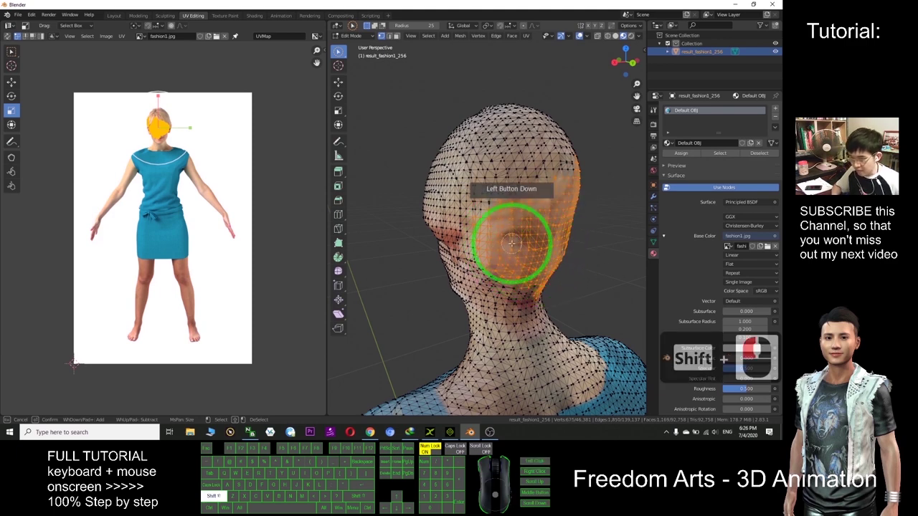
pyautogui.moveTo(552, 250); pyautogui.dragTo(547, 235, button='middle')
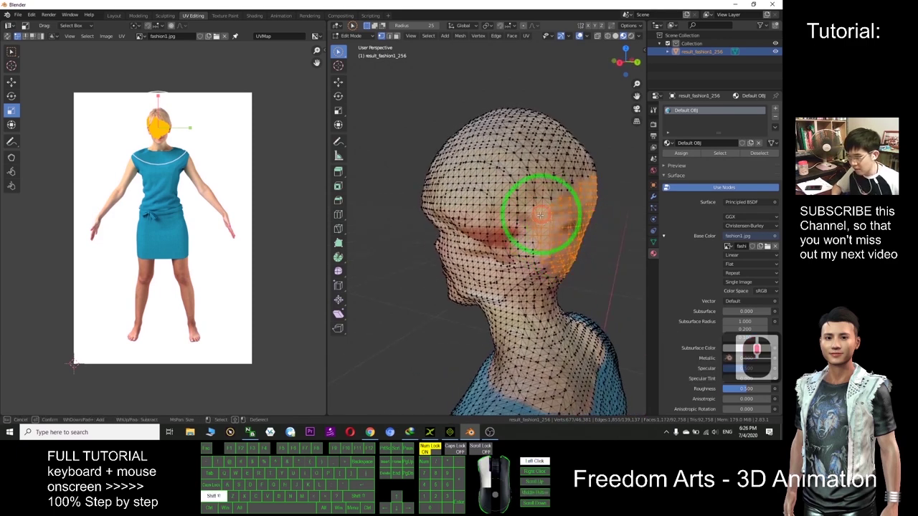
pyautogui.keyDown('shift'); pyautogui.moveTo(547, 203); pyautogui.dragTo(592, 209); pyautogui.keyUp('shift')
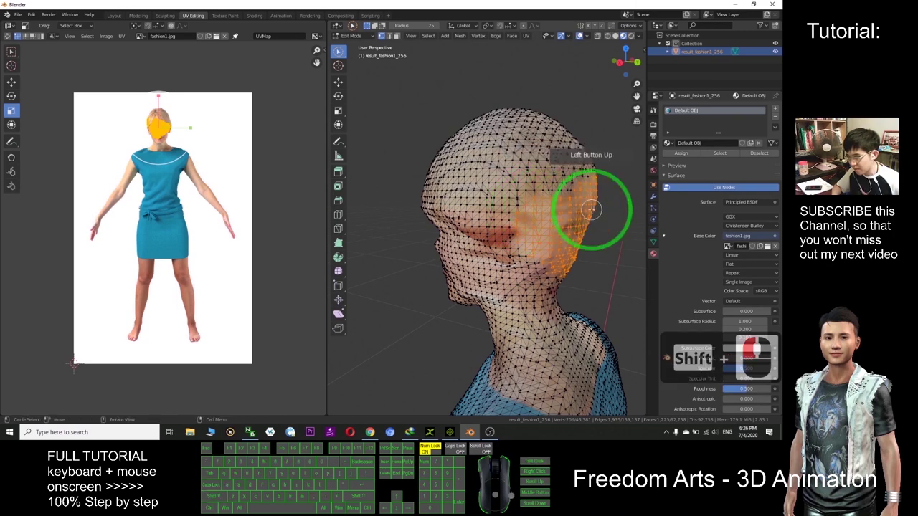
pyautogui.moveTo(598, 209)
pyautogui.mouseDown(button='middle')
pyautogui.moveTo(538, 205)
pyautogui.moveTo(512, 250)
pyautogui.mouseUp(button='middle')
pyautogui.keyDown('shift'); pyautogui.moveTo(512, 269); pyautogui.dragTo(501, 276); pyautogui.keyUp('shift')
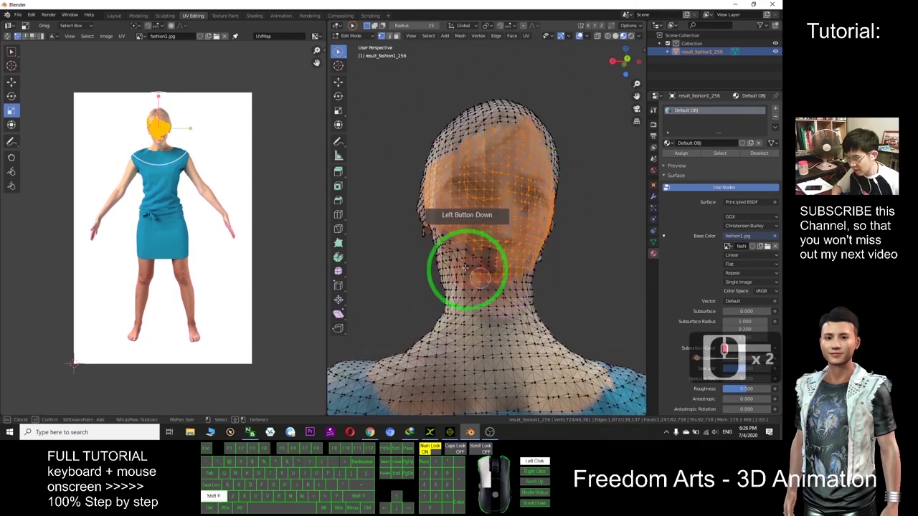
pyautogui.moveTo(449, 251)
pyautogui.keyDown('shift'); pyautogui.mouseDown()
pyautogui.moveTo(446, 240)
pyautogui.moveTo(472, 254)
pyautogui.moveTo(441, 216)
pyautogui.mouseUp(); pyautogui.keyUp('shift')
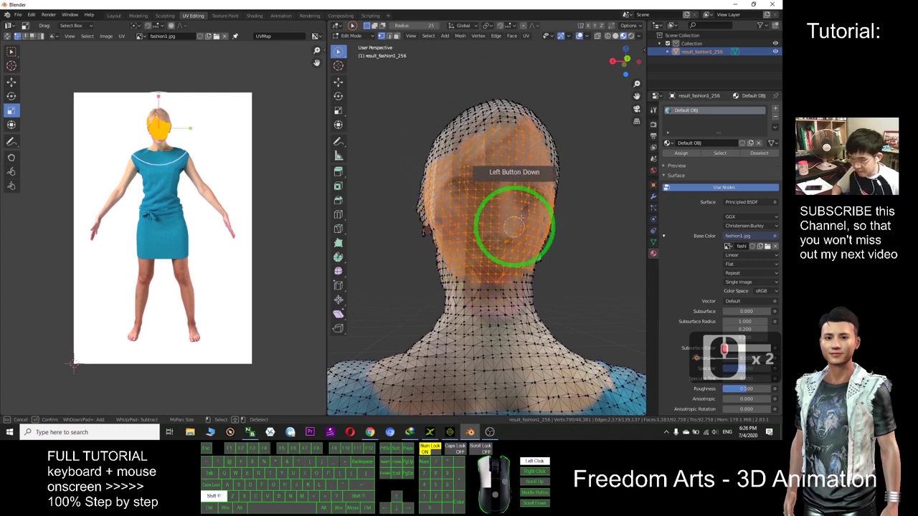
pyautogui.keyDown('shift'); pyautogui.moveTo(521, 217); pyautogui.dragTo(540, 215); pyautogui.keyUp('shift')
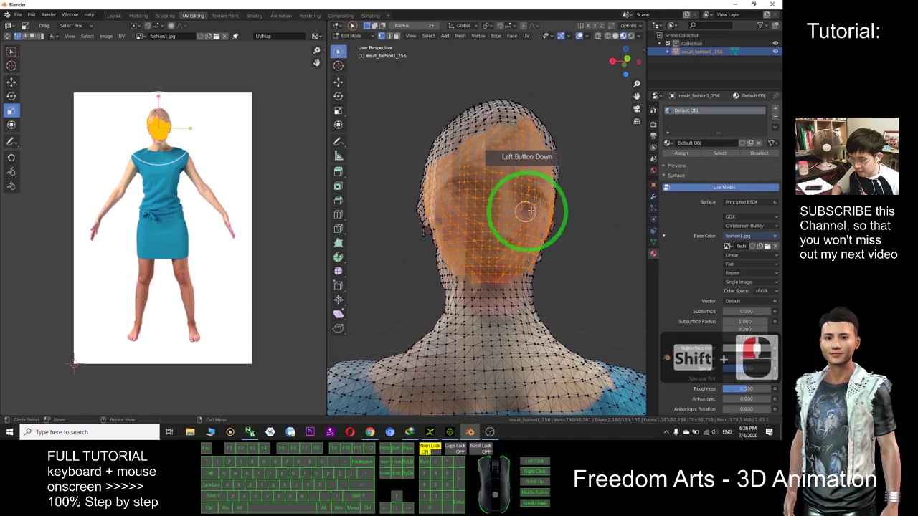
# - Extend the selection over the remaining cheek, eye area and forehead vertices
pyautogui.scroll(3, 538, 210)
pyautogui.moveTo(565, 191)
pyautogui.keyDown('shift'); pyautogui.mouseDown()
pyautogui.moveTo(512, 222)
pyautogui.moveTo(426, 236)
pyautogui.moveTo(396, 213)
pyautogui.moveTo(420, 225)
pyautogui.mouseUp(); pyautogui.keyUp('shift')
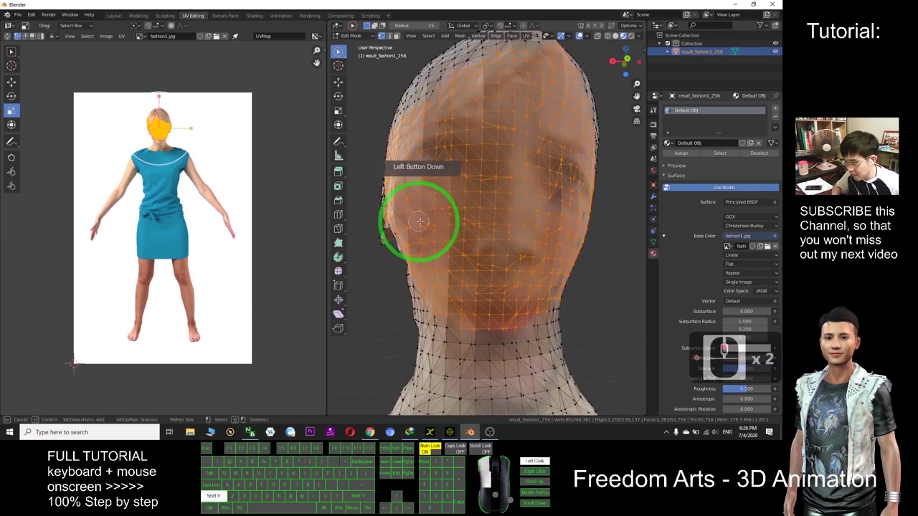
pyautogui.moveTo(523, 209); pyautogui.dragTo(507, 216, button='middle')
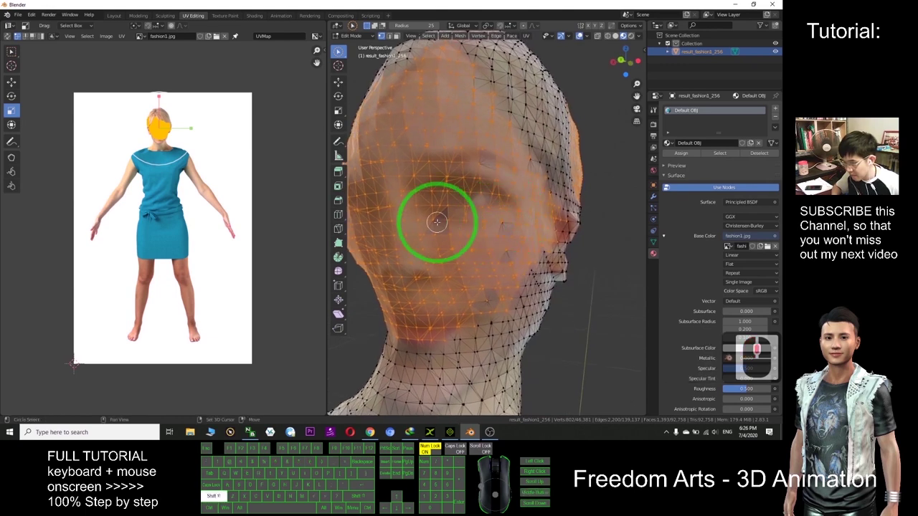
pyautogui.moveTo(436, 223)
pyautogui.keyDown('shift'); pyautogui.mouseDown()
pyautogui.moveTo(467, 278)
pyautogui.moveTo(435, 324)
pyautogui.moveTo(344, 337)
pyautogui.moveTo(455, 323)
pyautogui.moveTo(439, 347)
pyautogui.moveTo(402, 338)
pyautogui.moveTo(440, 349)
pyautogui.moveTo(488, 310)
pyautogui.moveTo(461, 327)
pyautogui.mouseUp(); pyautogui.keyUp('shift')
pyautogui.moveTo(461, 219); pyautogui.dragTo(488, 240, button='middle')
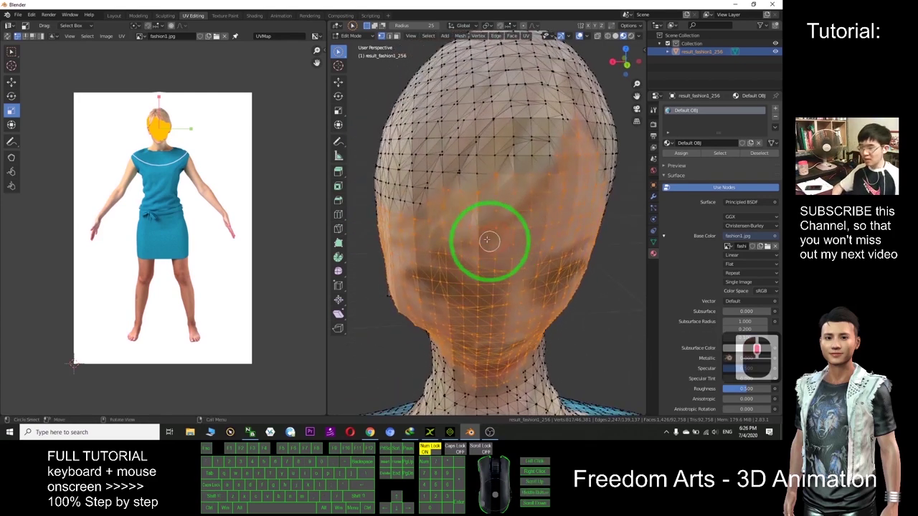
pyautogui.moveTo(552, 156)
pyautogui.keyDown('shift'); pyautogui.mouseDown()
pyautogui.moveTo(522, 180)
pyautogui.moveTo(528, 159)
pyautogui.moveTo(509, 166)
pyautogui.mouseUp(); pyautogui.keyUp('shift')
# - Orbit the head and centre the selected face island in the texture view
pyautogui.scroll(2, 186, 140)
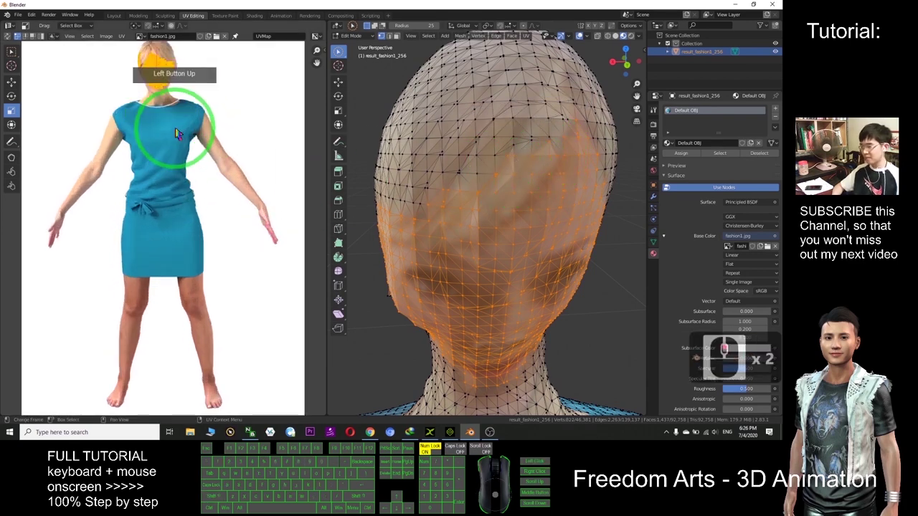
pyautogui.scroll(1, 194, 150)
pyautogui.scroll(-3, 577, 205)
pyautogui.moveTo(578, 205)
pyautogui.mouseDown(button='middle')
pyautogui.moveTo(605, 260)
pyautogui.moveTo(465, 256)
pyautogui.moveTo(498, 212)
pyautogui.moveTo(487, 232)
pyautogui.moveTo(566, 215)
pyautogui.mouseUp(button='middle')
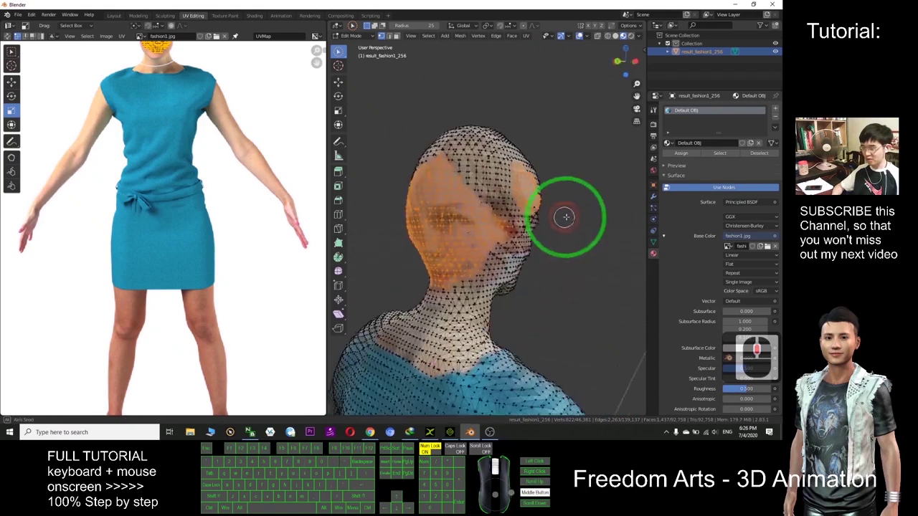
pyautogui.scroll(-2, 240, 129)
pyautogui.scroll(-2, 222, 146)
pyautogui.scroll(2, 224, 144)
pyautogui.scroll(-1, 231, 174)
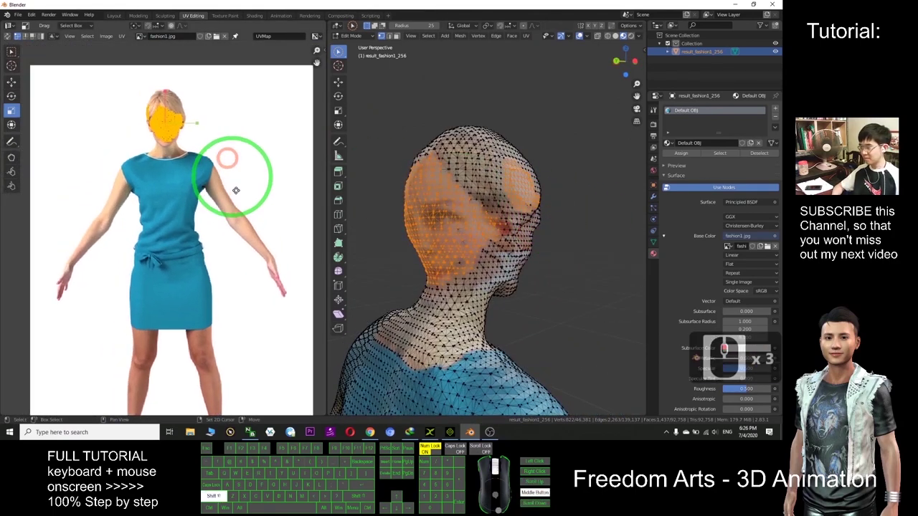
pyautogui.scroll(-1, 266, 256)
pyautogui.scroll(3, 228, 203)
pyautogui.scroll(1, 258, 200)
pyautogui.scroll(2, 266, 200)
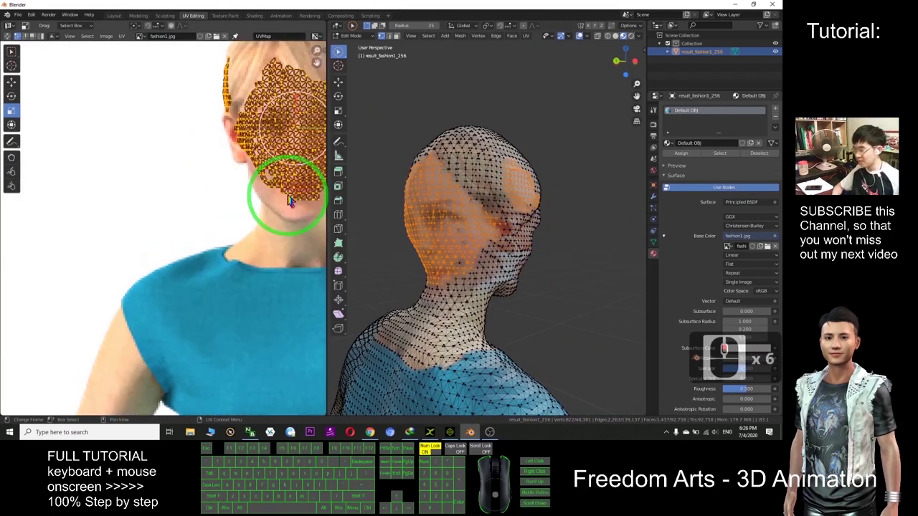
pyautogui.moveTo(256, 195)
pyautogui.keyDown('shift'); pyautogui.mouseDown(button='middle')
pyautogui.moveTo(158, 246)
pyautogui.moveTo(217, 212)
pyautogui.mouseUp(button='middle'); pyautogui.keyUp('shift')
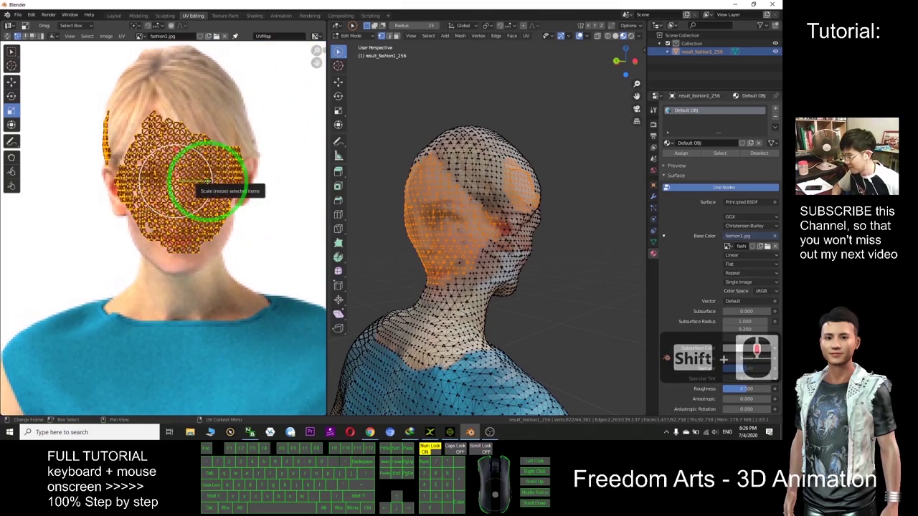
# - Shrink the face UV island on X and Y and move it onto the blonde hair
pyautogui.moveTo(208, 181)
pyautogui.mouseDown()
pyautogui.moveTo(171, 136)
pyautogui.moveTo(173, 178)
pyautogui.moveTo(176, 164)
pyautogui.moveTo(150, 167)
pyautogui.moveTo(178, 170)
pyautogui.mouseUp()
pyautogui.scroll(1, 180, 172)
pyautogui.moveTo(181, 138); pyautogui.dragTo(179, 165)
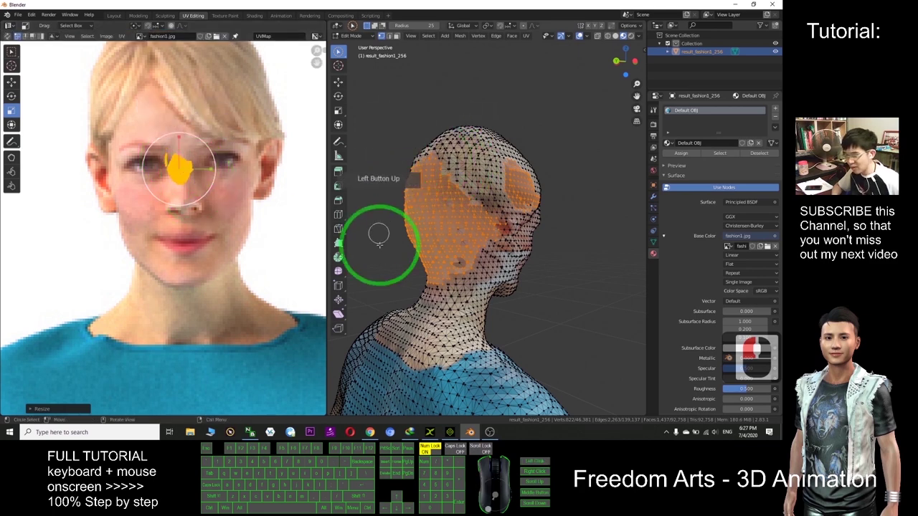
pyautogui.moveTo(179, 170); pyautogui.dragTo(213, 86)
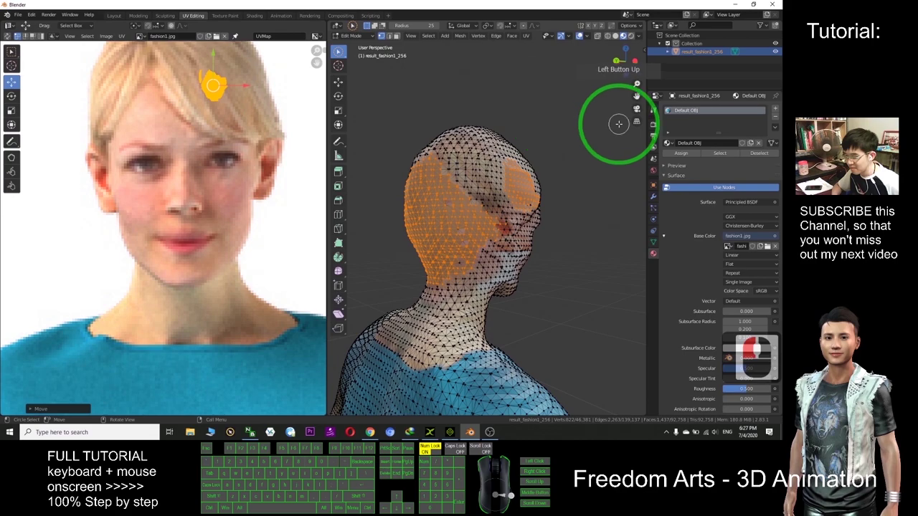
pyautogui.moveTo(595, 179)
pyautogui.mouseDown(button='middle')
pyautogui.moveTo(471, 184)
pyautogui.moveTo(557, 170)
pyautogui.moveTo(375, 172)
pyautogui.moveTo(529, 177)
pyautogui.mouseUp(button='middle')
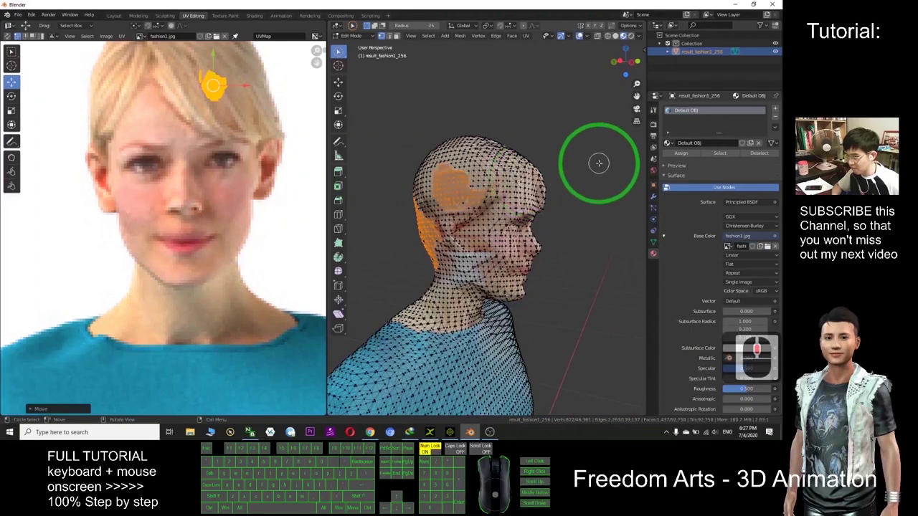
pyautogui.moveTo(575, 132)
pyautogui.mouseDown(button='middle')
pyautogui.moveTo(582, 147)
pyautogui.moveTo(507, 150)
pyautogui.mouseUp(button='middle')
# - Inspect the textured head in Layout, orbiting to a three-quarter view of the face
pyautogui.click(113, 14)
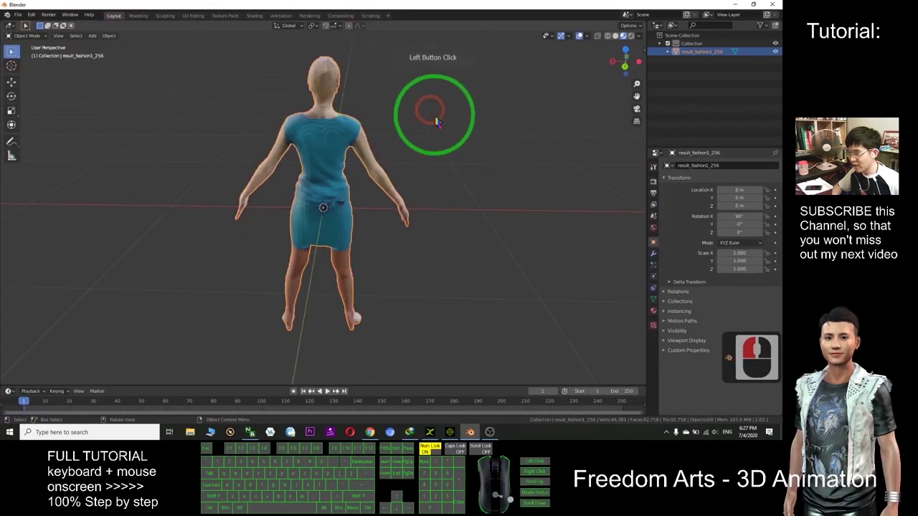
pyautogui.scroll(3, 444, 129)
pyautogui.scroll(-3, 441, 134)
pyautogui.moveTo(440, 134)
pyautogui.mouseDown(button='middle')
pyautogui.moveTo(137, 117)
pyautogui.moveTo(43, 135)
pyautogui.moveTo(635, 123)
pyautogui.moveTo(21, 144)
pyautogui.moveTo(252, 144)
pyautogui.moveTo(182, 121)
pyautogui.moveTo(129, 123)
pyautogui.moveTo(318, 130)
pyautogui.moveTo(402, 93)
pyautogui.moveTo(459, 84)
pyautogui.moveTo(474, 236)
pyautogui.mouseUp(button='middle')
pyautogui.scroll(2, 402, 92)
pyautogui.scroll(2, 430, 216)
pyautogui.scroll(1, 397, 156)
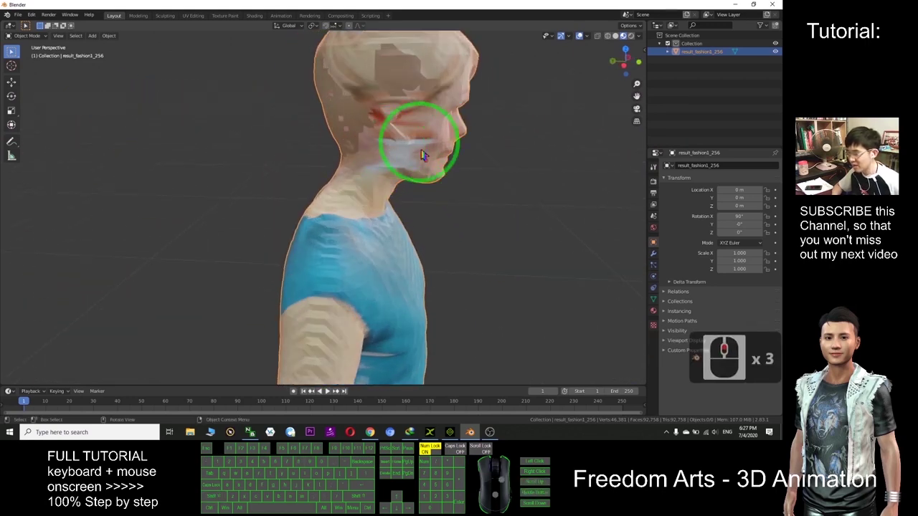
pyautogui.moveTo(520, 212)
pyautogui.mouseDown(button='middle')
pyautogui.moveTo(469, 201)
pyautogui.moveTo(528, 234)
pyautogui.moveTo(579, 242)
pyautogui.mouseUp(button='middle')
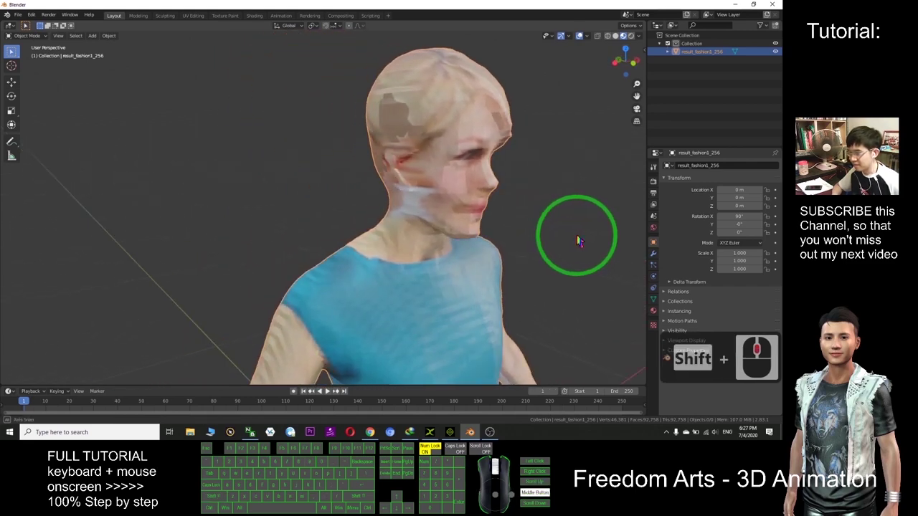
# - Circle-select the pale jaw and neck vertices and move their UVs onto the photo's cheek skin
pyautogui.click(193, 16)
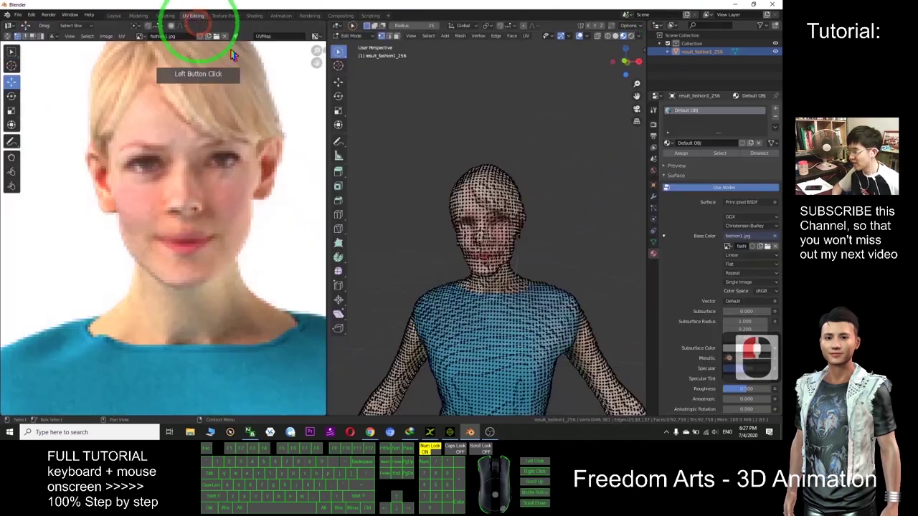
pyautogui.click(481, 205)
pyautogui.scroll(3, 379, 258)
pyautogui.scroll(3, 453, 285)
pyautogui.moveTo(453, 285)
pyautogui.keyDown('shift'); pyautogui.mouseDown(button='middle')
pyautogui.moveTo(421, 262)
pyautogui.moveTo(482, 282)
pyautogui.moveTo(467, 248)
pyautogui.mouseUp(button='middle'); pyautogui.keyUp('shift')
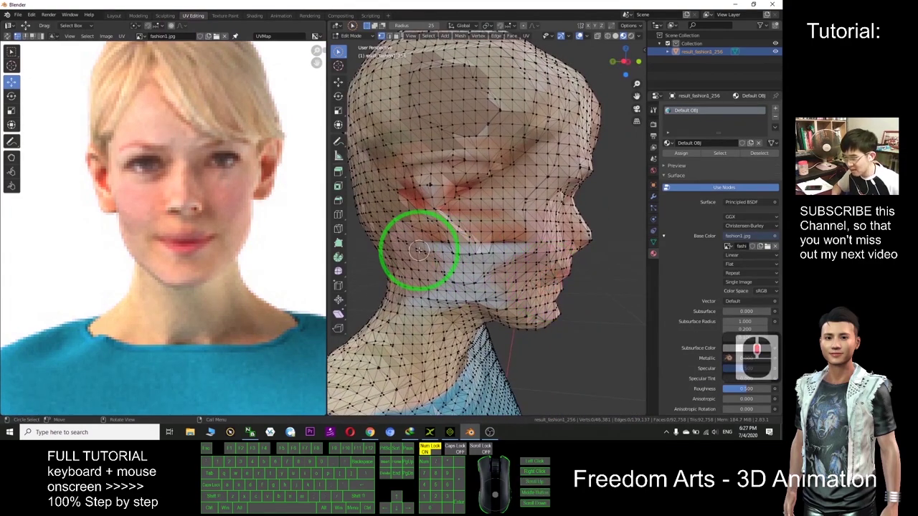
pyautogui.moveTo(419, 249)
pyautogui.mouseDown()
pyautogui.moveTo(473, 248)
pyautogui.moveTo(428, 248)
pyautogui.moveTo(452, 251)
pyautogui.mouseUp()
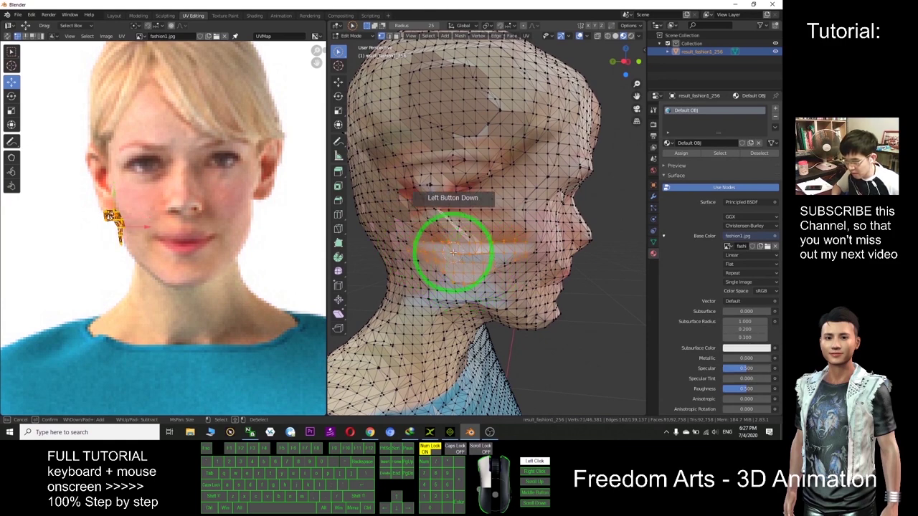
pyautogui.moveTo(536, 249); pyautogui.dragTo(464, 261)
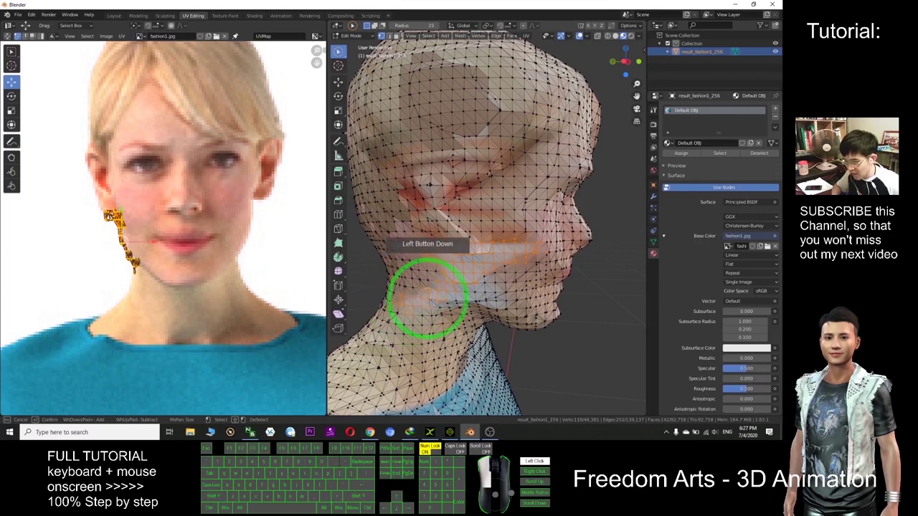
pyautogui.moveTo(479, 294)
pyautogui.mouseDown()
pyautogui.moveTo(486, 305)
pyautogui.moveTo(484, 292)
pyautogui.moveTo(433, 303)
pyautogui.moveTo(412, 259)
pyautogui.moveTo(474, 251)
pyautogui.moveTo(432, 287)
pyautogui.moveTo(485, 303)
pyautogui.moveTo(440, 266)
pyautogui.moveTo(486, 259)
pyautogui.mouseUp()
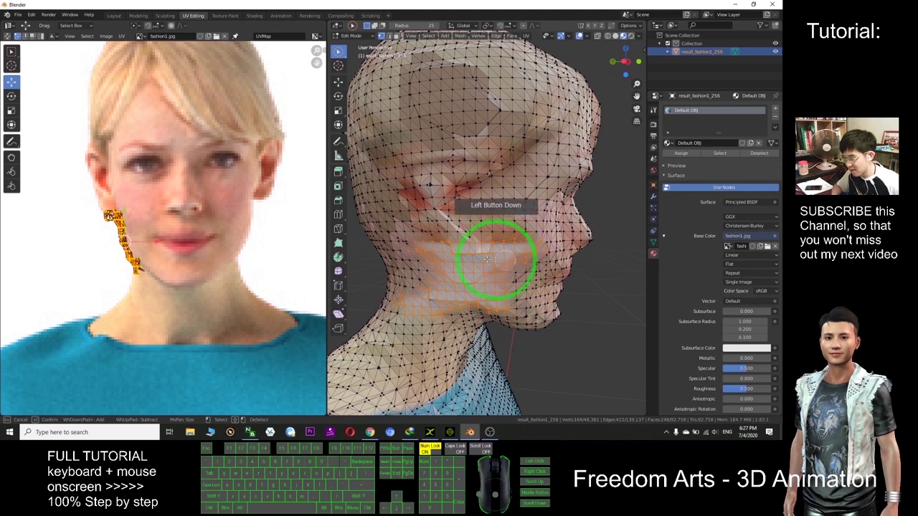
pyautogui.scroll(2, 147, 236)
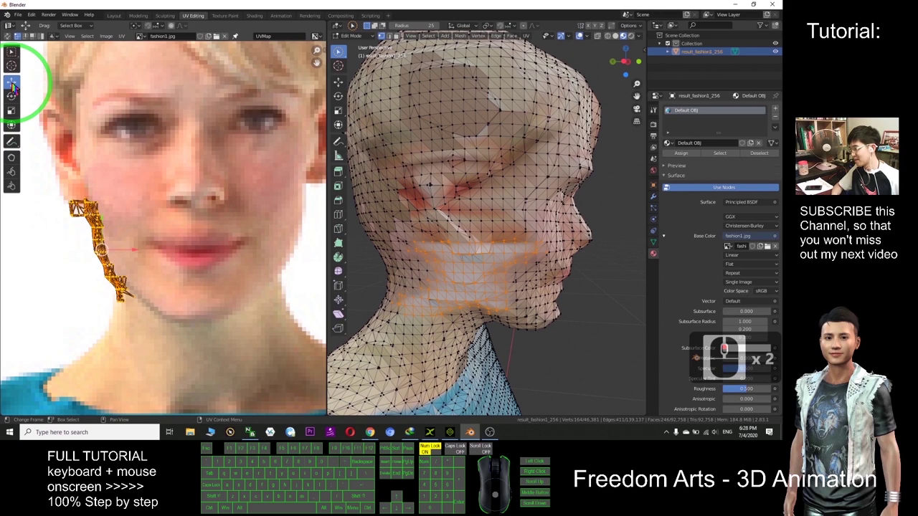
pyautogui.moveTo(86, 242)
pyautogui.mouseDown()
pyautogui.moveTo(99, 250)
pyautogui.moveTo(122, 245)
pyautogui.moveTo(86, 231)
pyautogui.moveTo(117, 240)
pyautogui.moveTo(109, 232)
pyautogui.mouseUp()
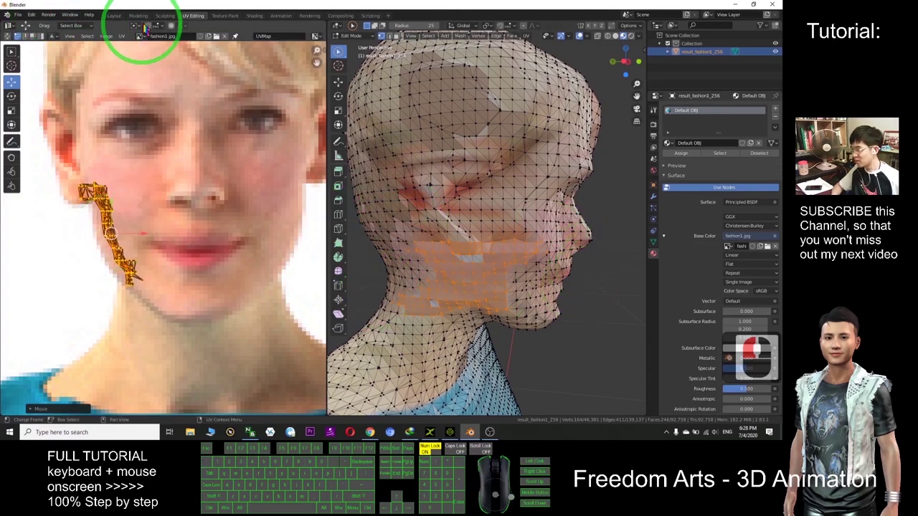
# - Deselect the figure in Layout and zoom out to view the whole textured body
pyautogui.click(114, 15)
pyautogui.click(588, 219)
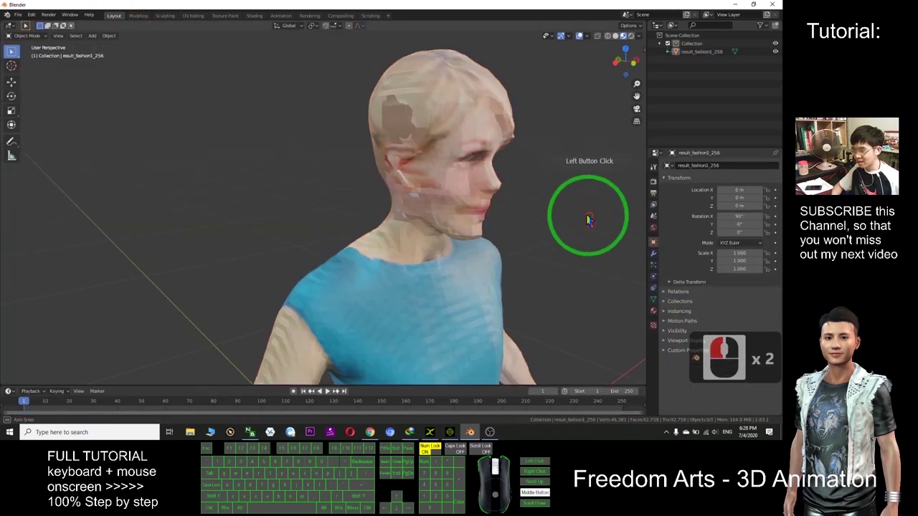
pyautogui.moveTo(588, 219)
pyautogui.mouseDown(button='middle')
pyautogui.moveTo(492, 205)
pyautogui.moveTo(588, 212)
pyautogui.moveTo(549, 254)
pyautogui.moveTo(592, 182)
pyautogui.moveTo(430, 189)
pyautogui.moveTo(232, 172)
pyautogui.moveTo(191, 157)
pyautogui.moveTo(195, 94)
pyautogui.moveTo(186, 271)
pyautogui.moveTo(195, 178)
pyautogui.moveTo(535, 191)
pyautogui.moveTo(299, 191)
pyautogui.moveTo(300, 64)
pyautogui.moveTo(286, 102)
pyautogui.moveTo(191, 174)
pyautogui.moveTo(395, 206)
pyautogui.moveTo(592, 199)
pyautogui.mouseUp(button='middle')
pyautogui.scroll(-5, 588, 222)
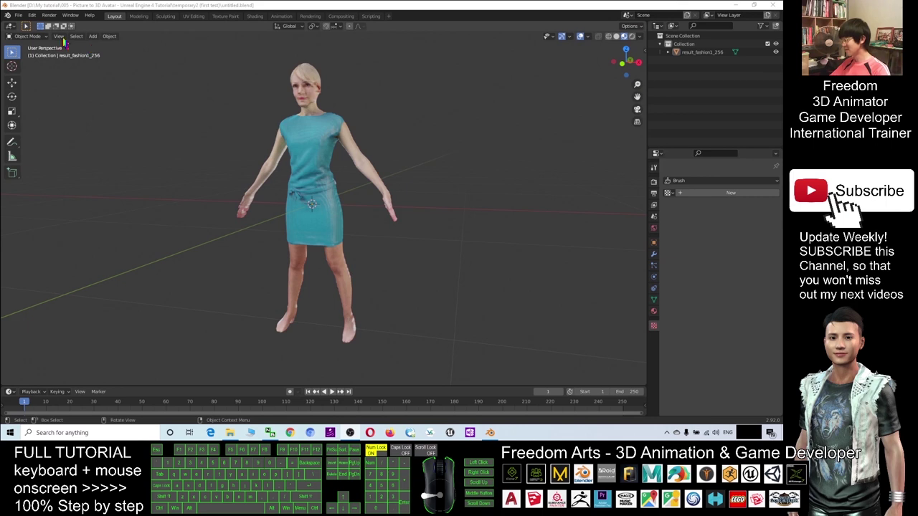
# - Restore the Blender window to a smaller size and empty the Recycle Bin
pyautogui.doubleClick(266, 6)
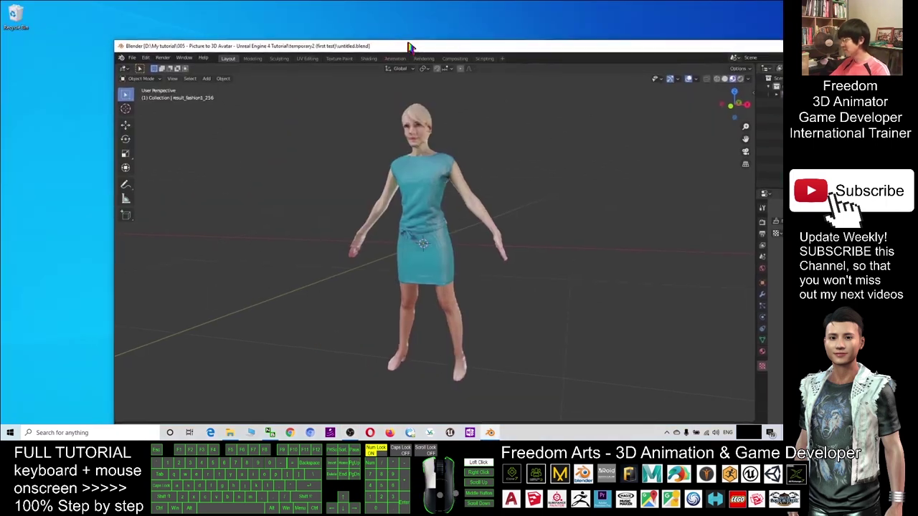
pyautogui.rightClick(17, 14)
pyautogui.click(96, 33)
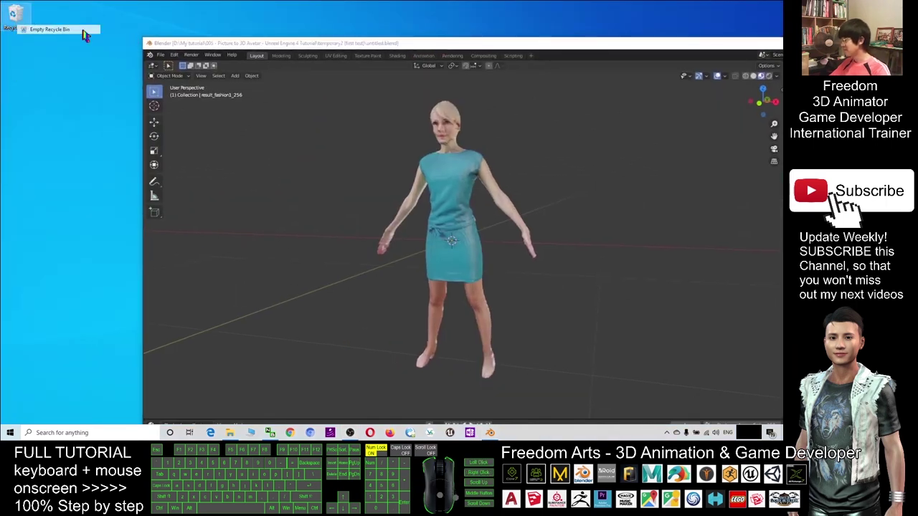
pyautogui.click(425, 250)
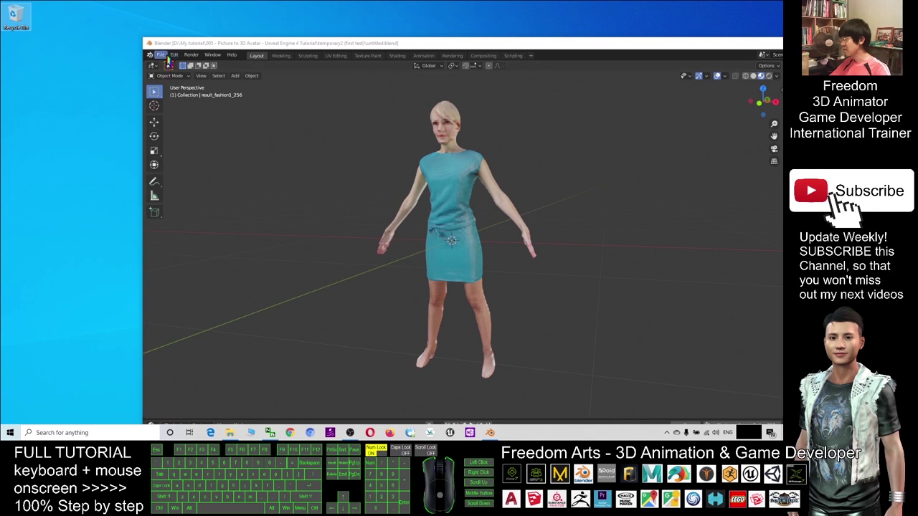
# - Start an FBX export with the Desktop as the destination folder
pyautogui.click(163, 56)
pyautogui.moveTo(173, 172)
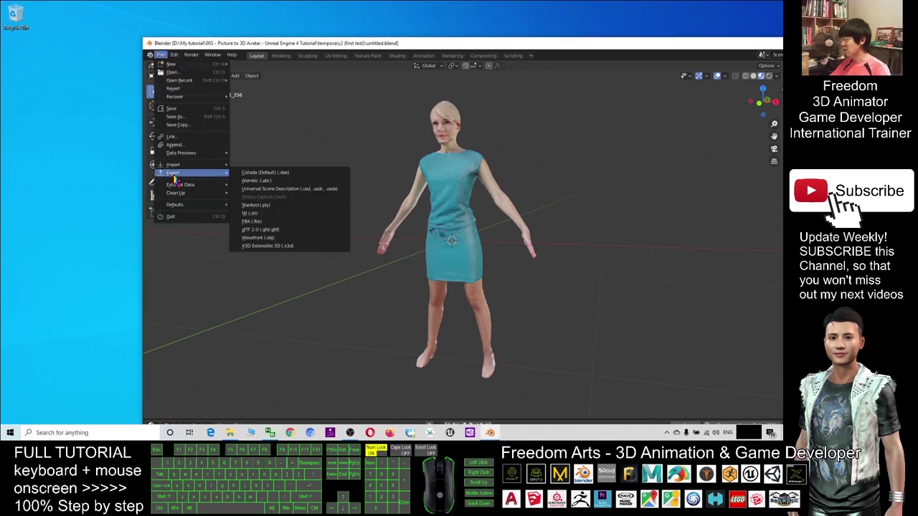
pyautogui.click(257, 223)
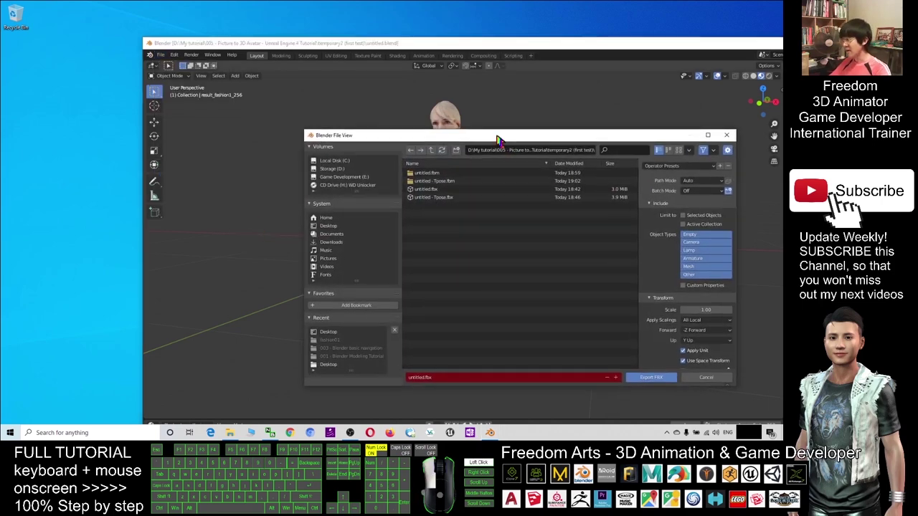
pyautogui.moveTo(516, 137); pyautogui.dragTo(454, 130)
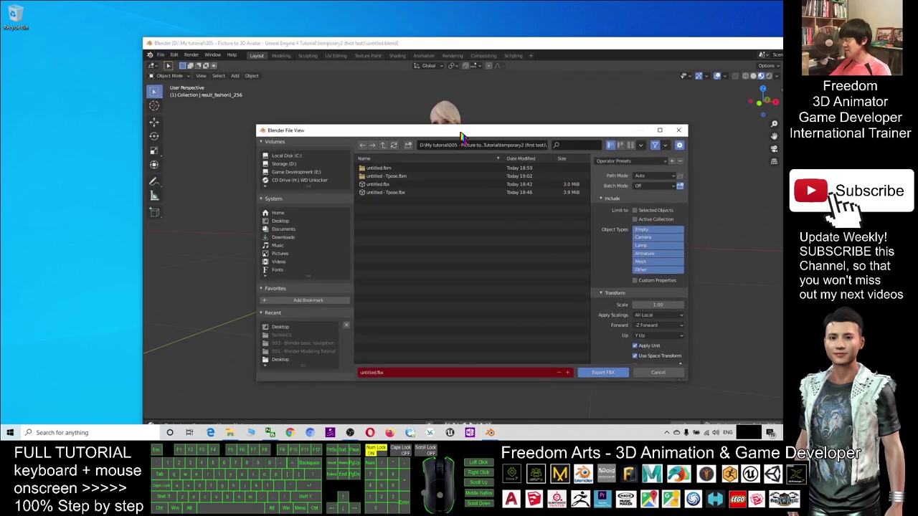
pyautogui.click(281, 220)
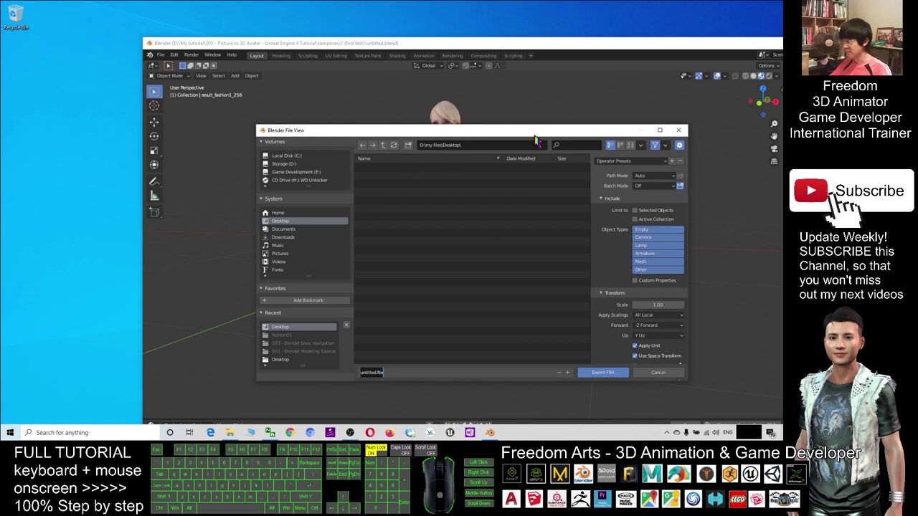
pyautogui.moveTo(535, 135); pyautogui.dragTo(472, 129)
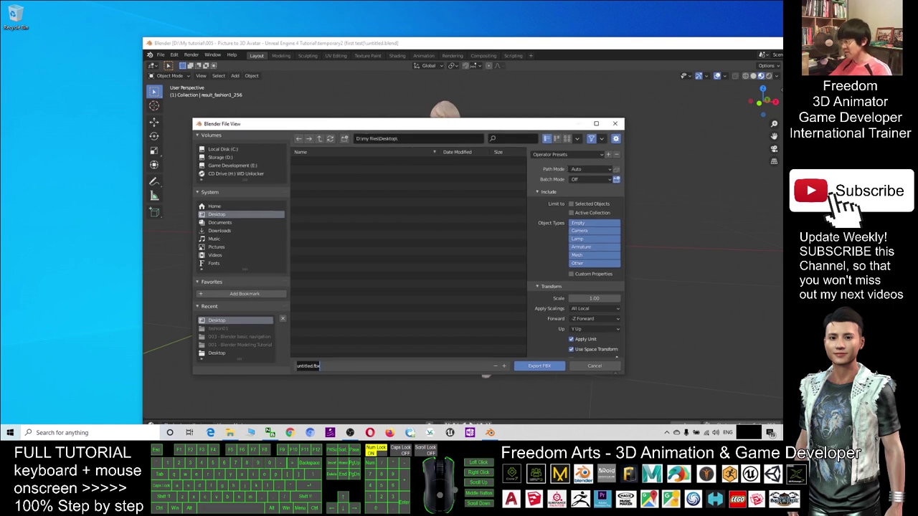
# - Set Path Mode to Copy, enable Embed Textures, and export as girl01.fbx
pyautogui.click(595, 170)
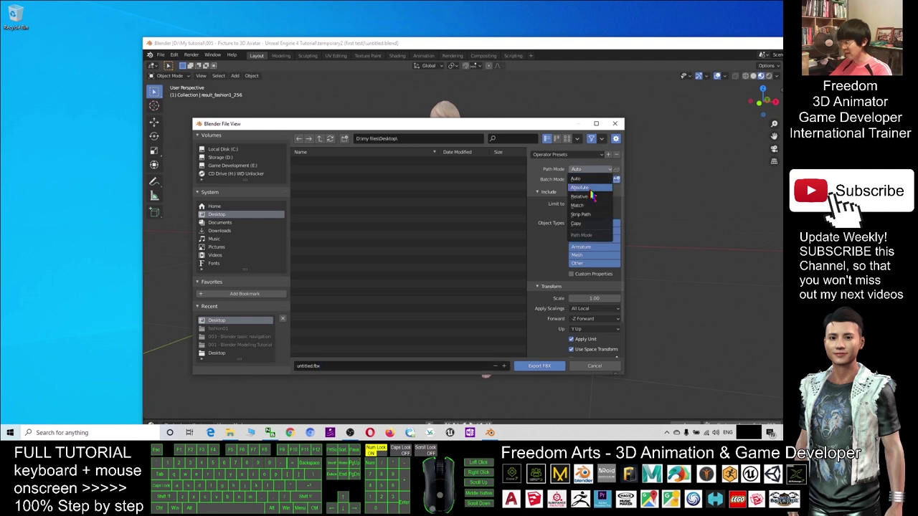
pyautogui.click(582, 223)
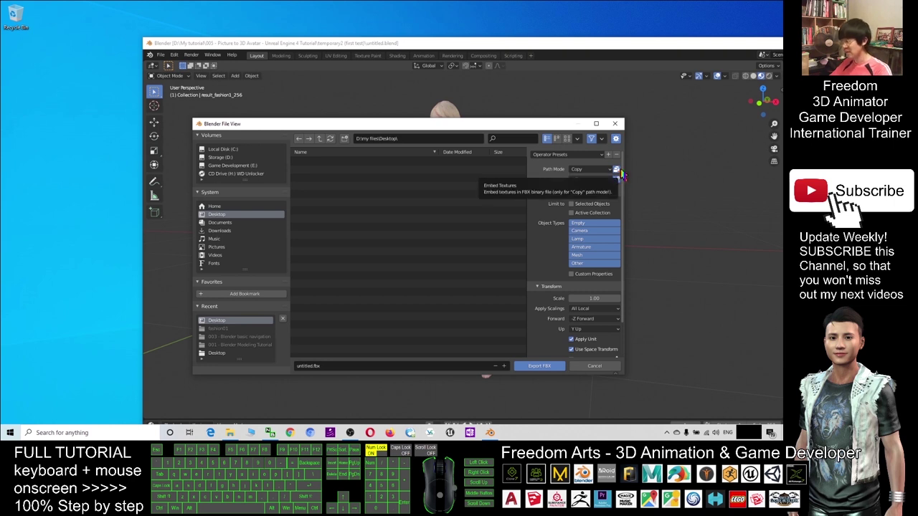
pyautogui.click(620, 172)
pyautogui.write('girl01')
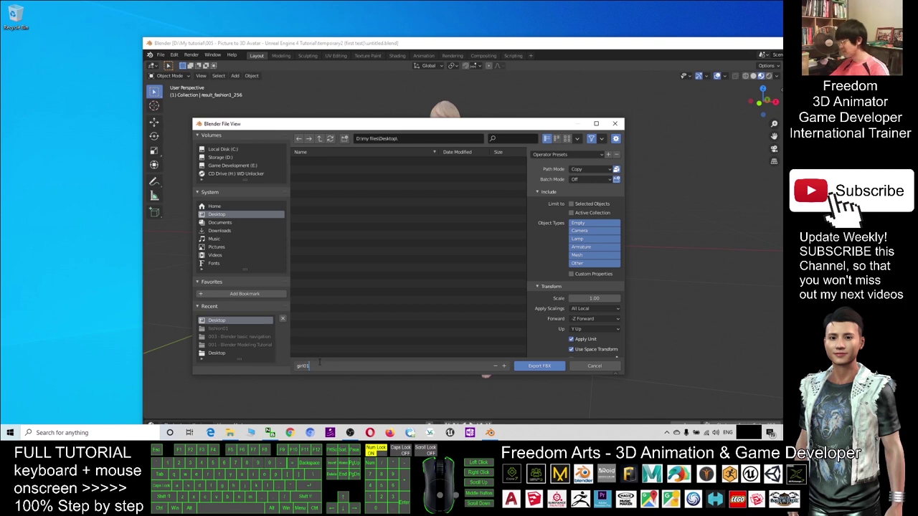
pyautogui.click(542, 369)
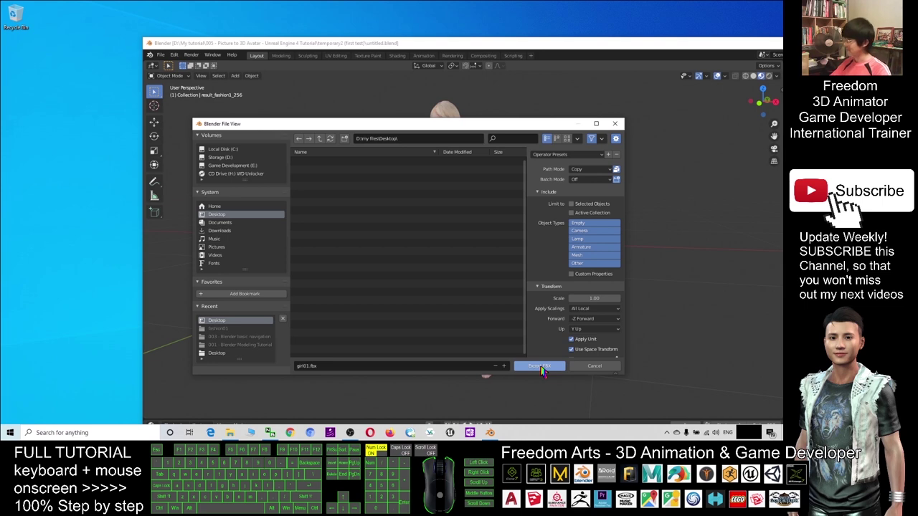
pyautogui.click(542, 367)
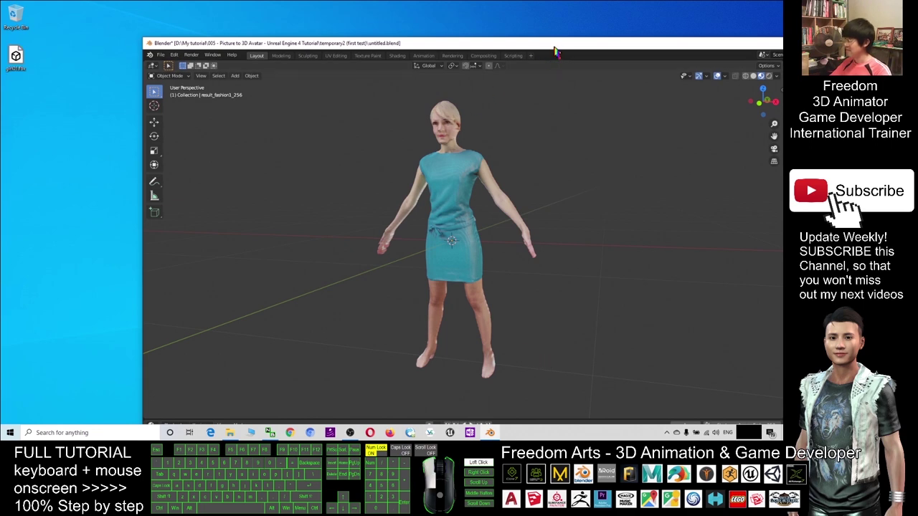
pyautogui.doubleClick(530, 43)
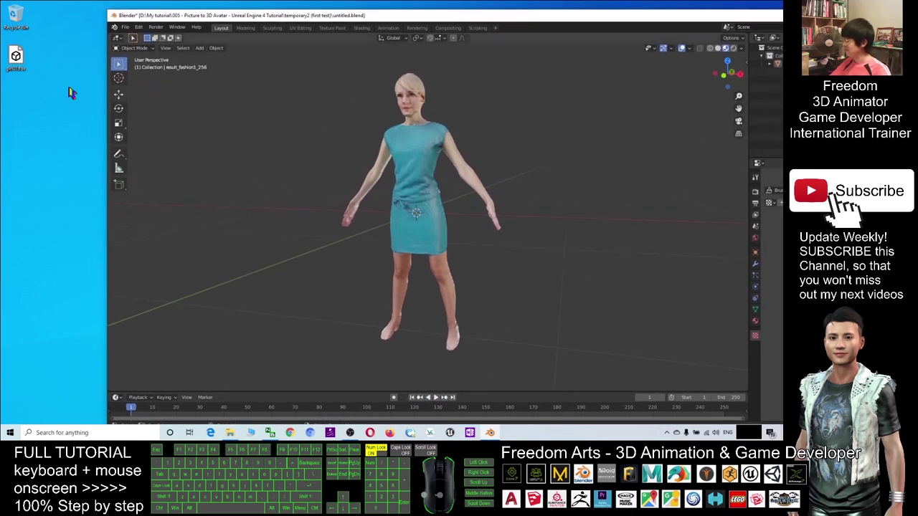
# - Save the Blender scene as girl01.blend on the Desktop
pyautogui.moveTo(244, 45); pyautogui.dragTo(284, 70)
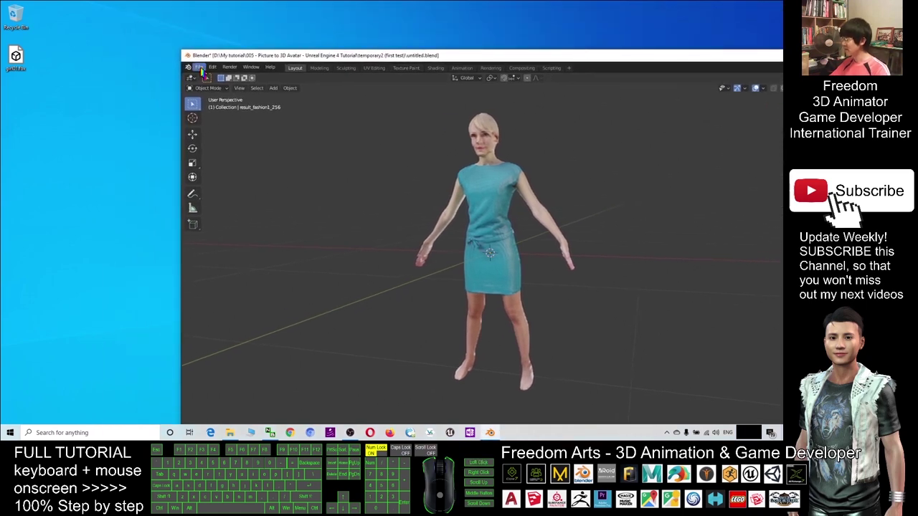
pyautogui.click(200, 67)
pyautogui.click(212, 128)
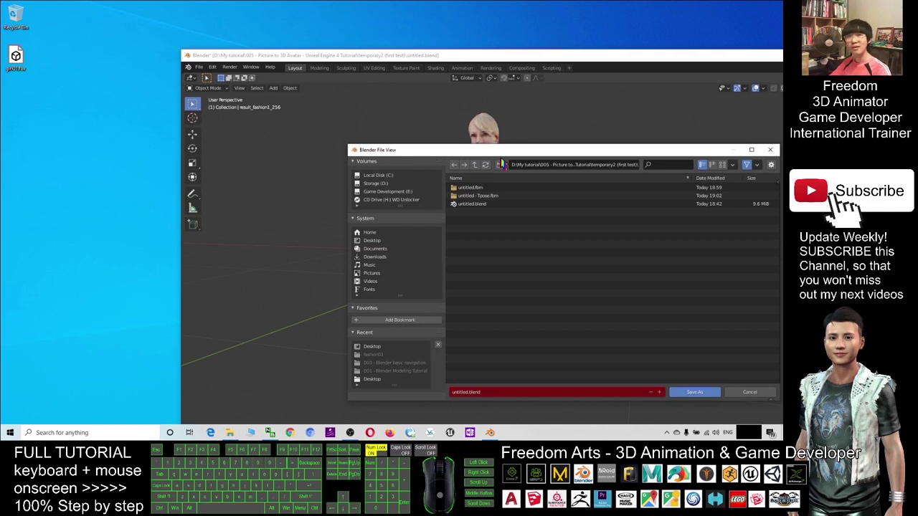
pyautogui.moveTo(506, 152); pyautogui.dragTo(389, 139)
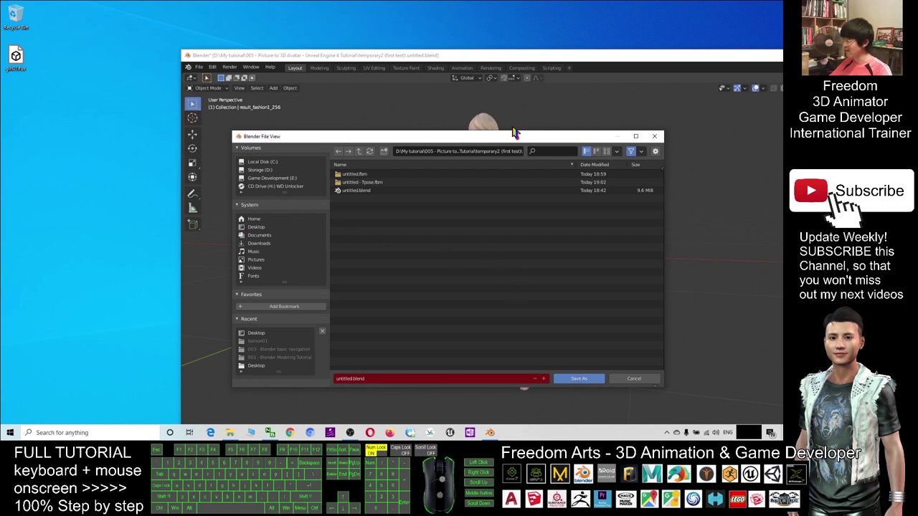
pyautogui.moveTo(483, 136)
pyautogui.mouseDown()
pyautogui.moveTo(504, 215)
pyautogui.moveTo(486, 152)
pyautogui.mouseUp()
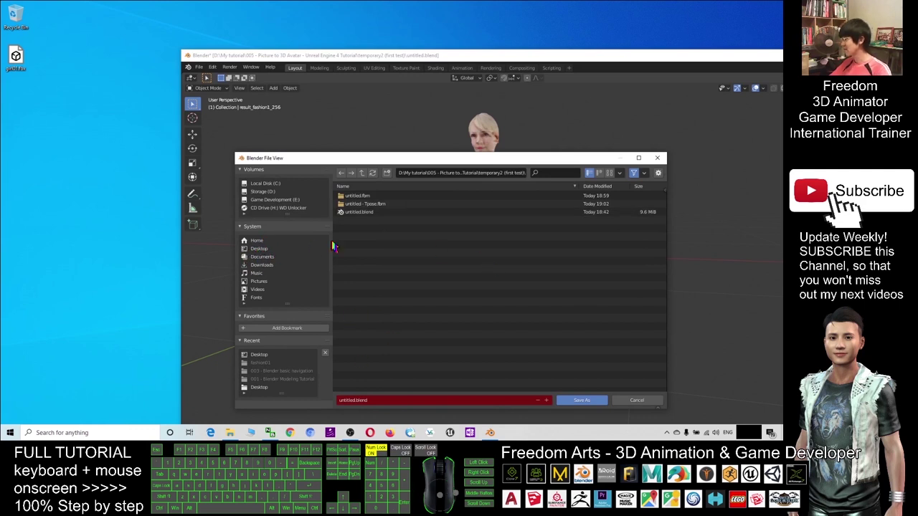
pyautogui.click(261, 250)
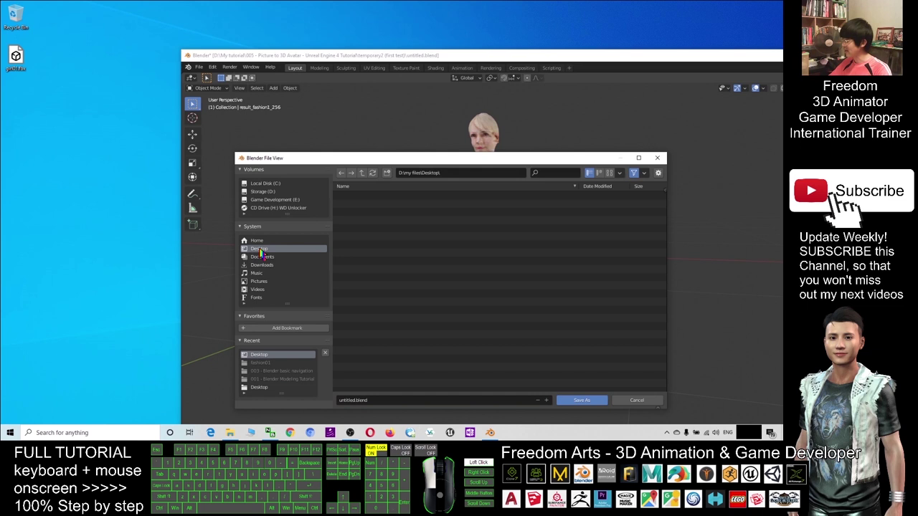
pyautogui.click(377, 399)
pyautogui.write('girl01')
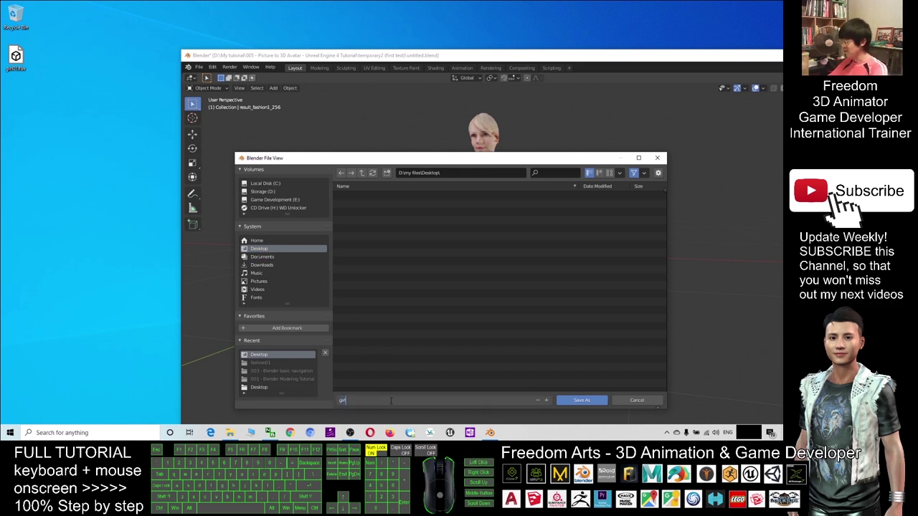
pyautogui.click(584, 399)
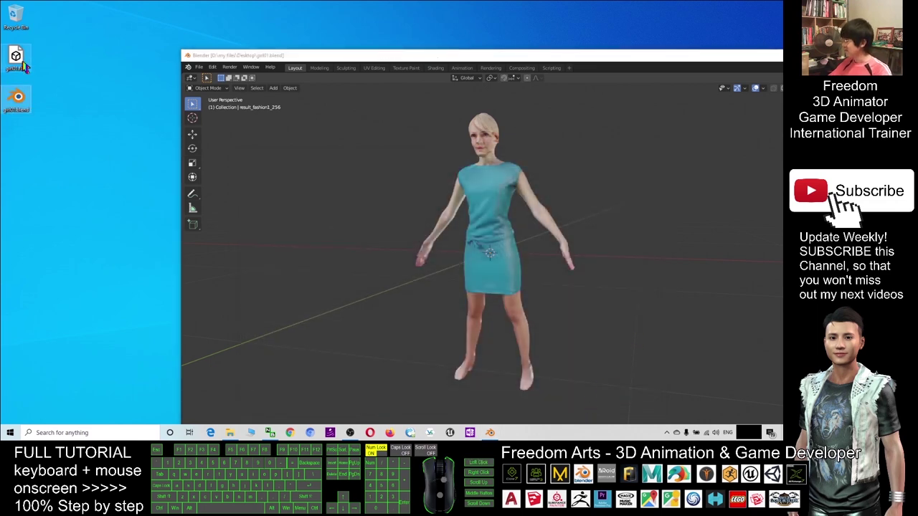
# - Close Blender and open the exported girl01.fbx from the desktop in 3D Viewer
pyautogui.click(471, 59)
pyautogui.doubleClick(471, 59)
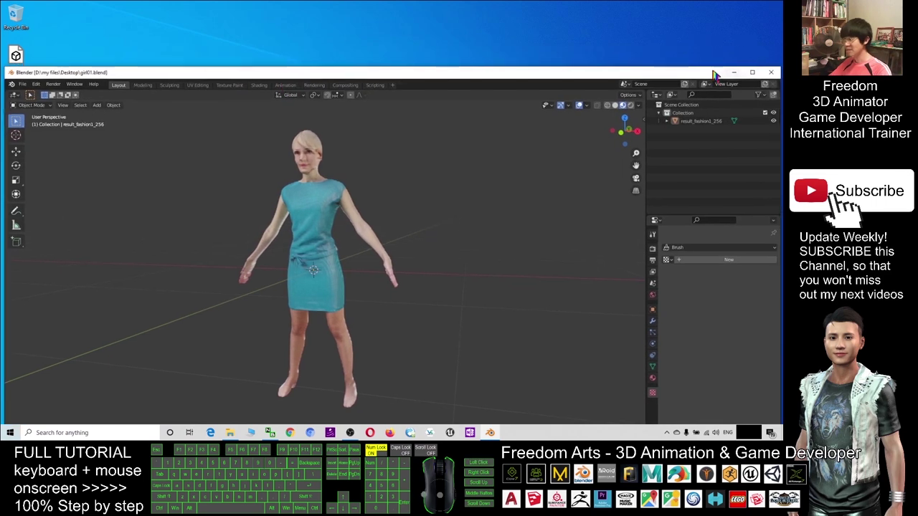
pyautogui.click(771, 73)
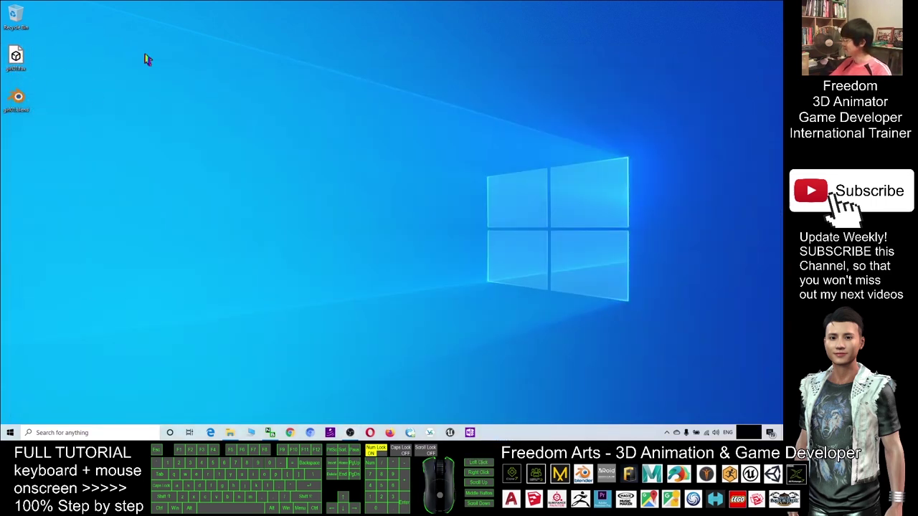
pyautogui.doubleClick(21, 53)
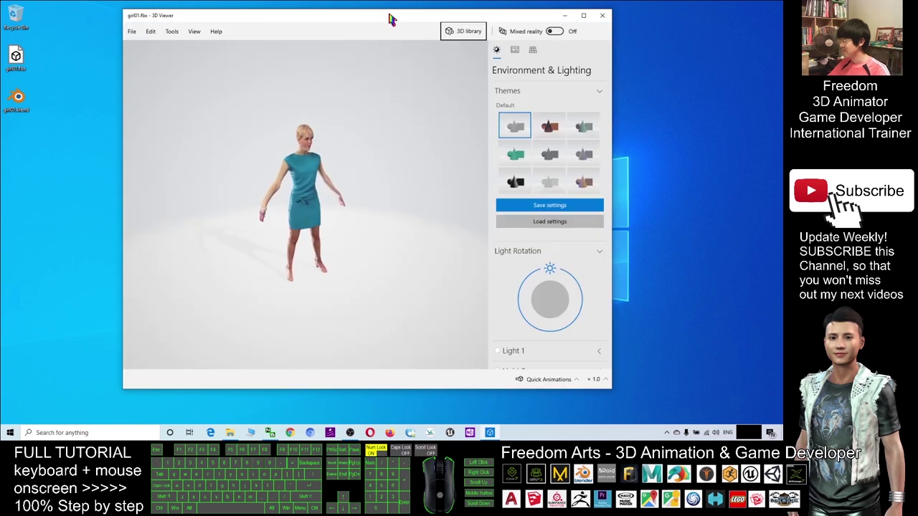
pyautogui.moveTo(388, 20); pyautogui.dragTo(477, 38)
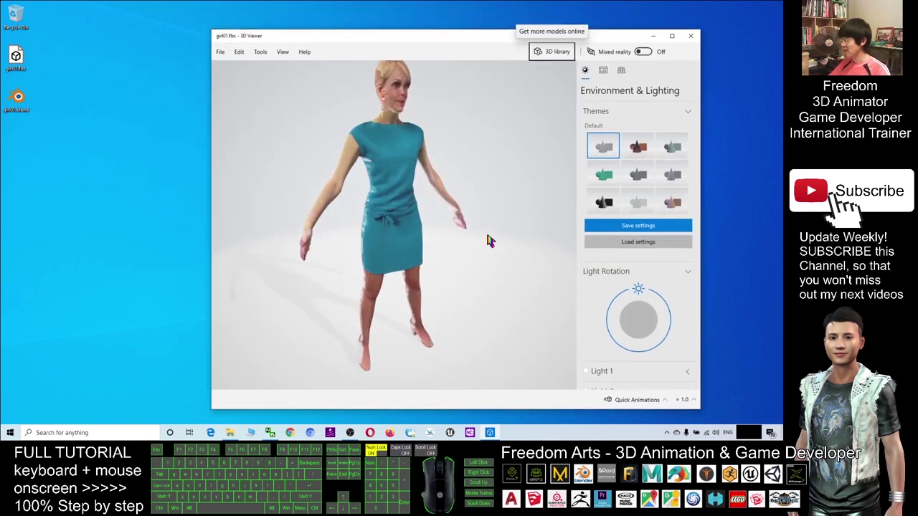
pyautogui.moveTo(487, 241)
pyautogui.mouseDown()
pyautogui.moveTo(455, 236)
pyautogui.moveTo(327, 119)
pyautogui.mouseUp()
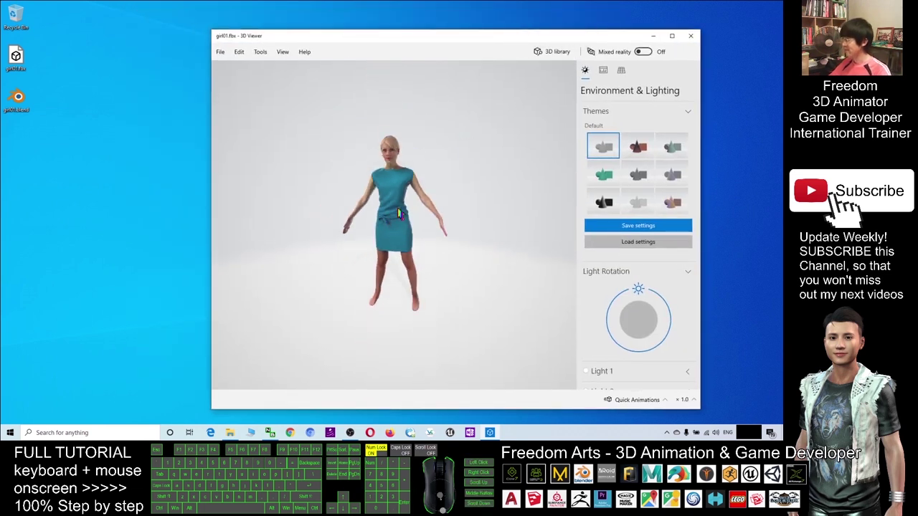
pyautogui.moveTo(393, 228)
pyautogui.mouseDown()
pyautogui.moveTo(430, 231)
pyautogui.moveTo(426, 218)
pyautogui.moveTo(441, 244)
pyautogui.moveTo(432, 254)
pyautogui.moveTo(359, 240)
pyautogui.moveTo(429, 238)
pyautogui.moveTo(462, 213)
pyautogui.mouseUp()
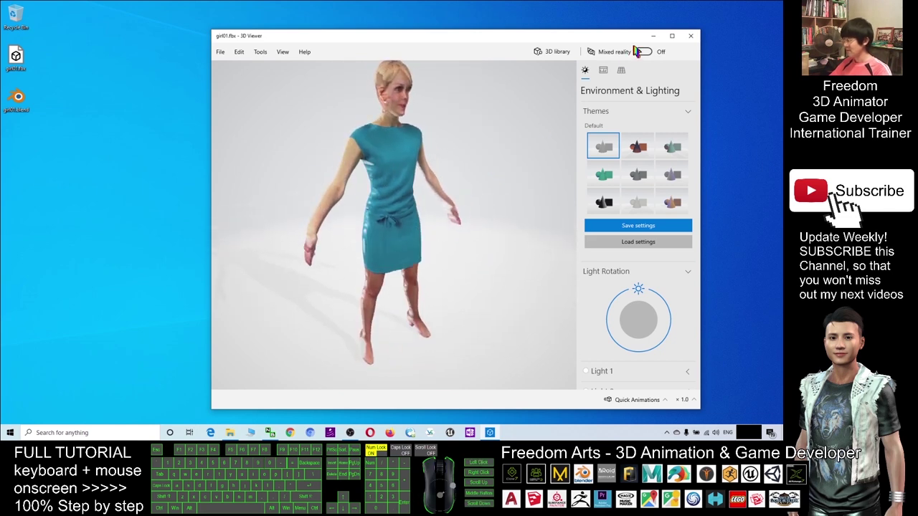
pyautogui.click(691, 35)
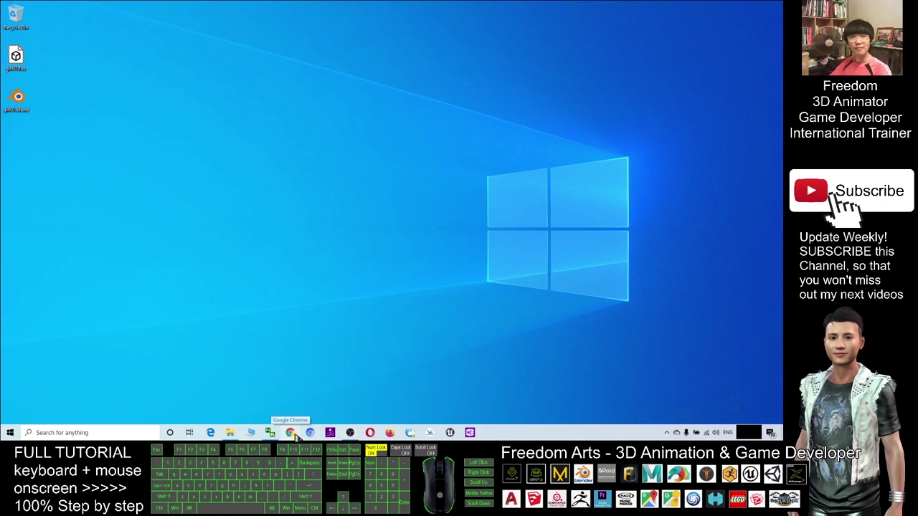
pyautogui.click(290, 433)
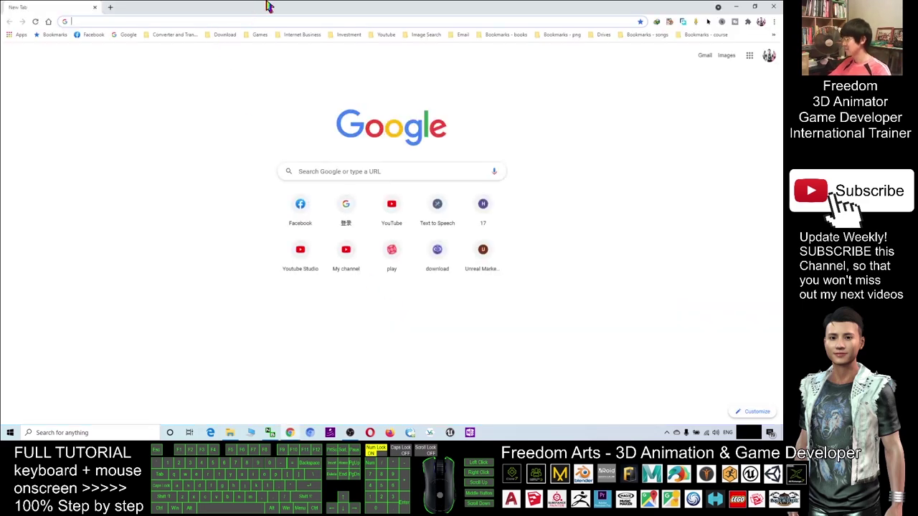
# - Restore the Chrome window to a smaller size and go to mixamo.com
pyautogui.doubleClick(267, 5)
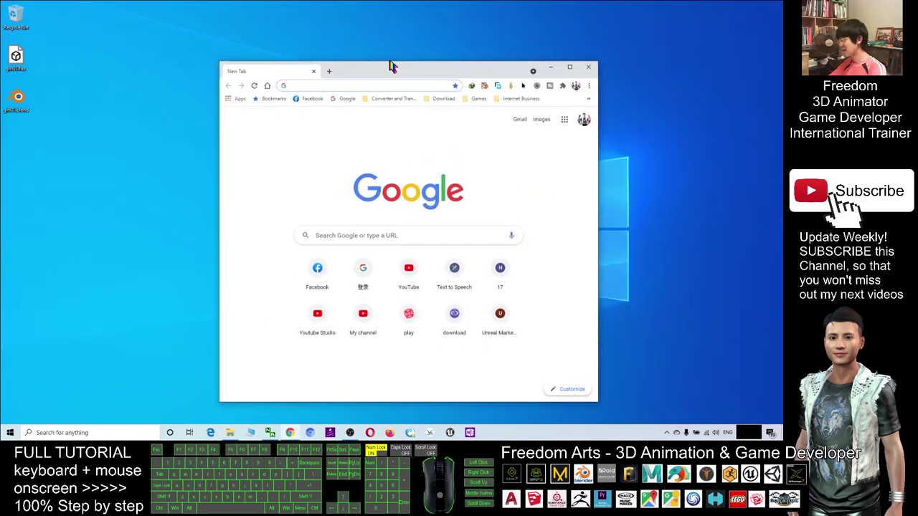
pyautogui.write('mixamo.com/#/')
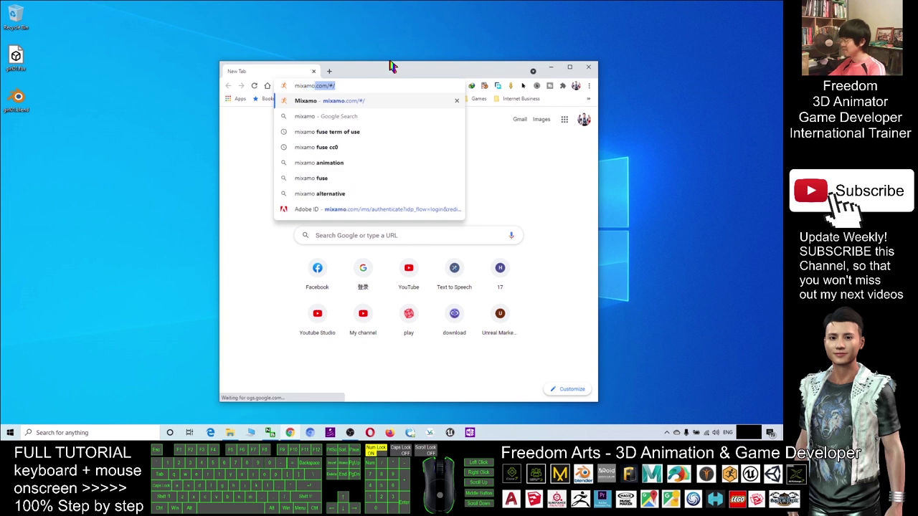
pyautogui.press('Return')
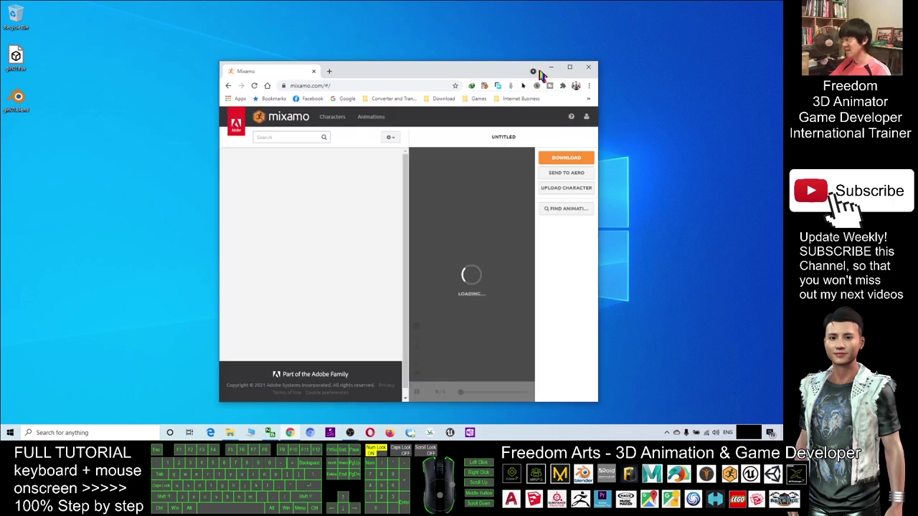
# - Upload the girl FBX from the desktop to Mixamo and accept the forward-facing orientation
pyautogui.click(572, 69)
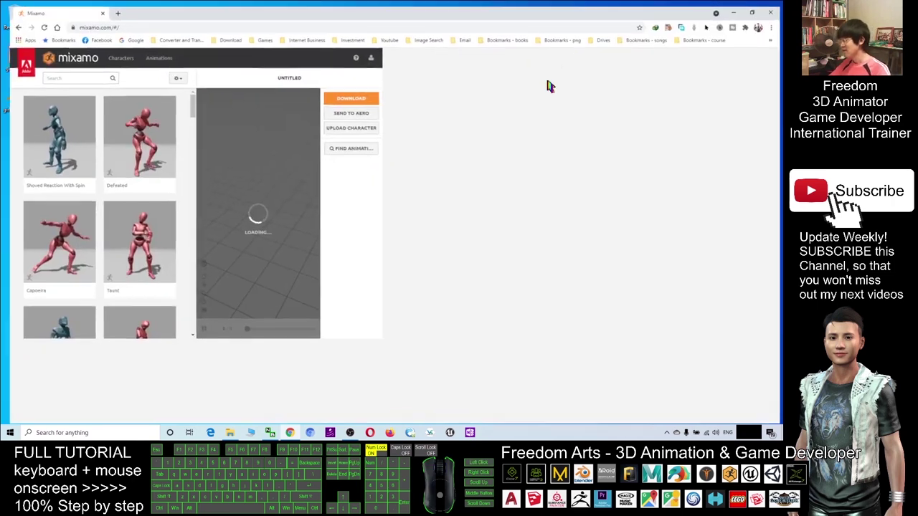
pyautogui.moveTo(502, 7)
pyautogui.mouseDown()
pyautogui.moveTo(492, 65)
pyautogui.moveTo(494, 55)
pyautogui.mouseUp()
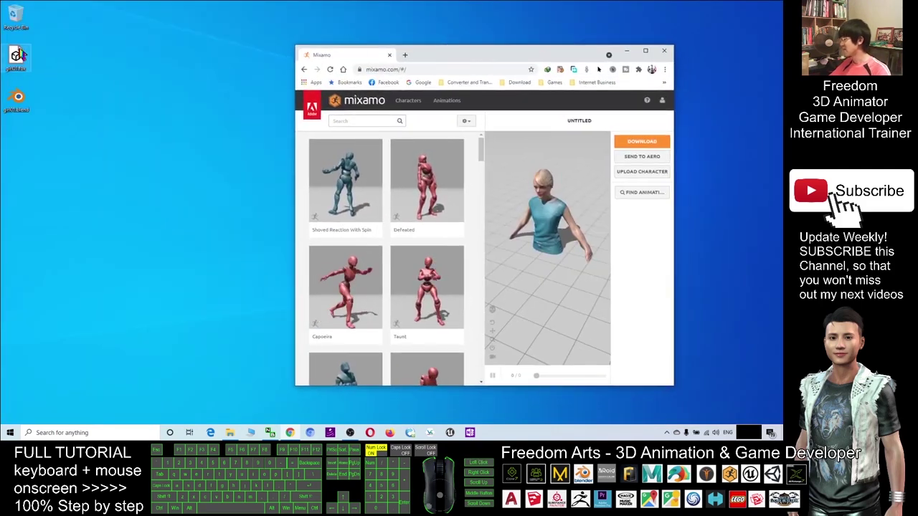
pyautogui.click(15, 58)
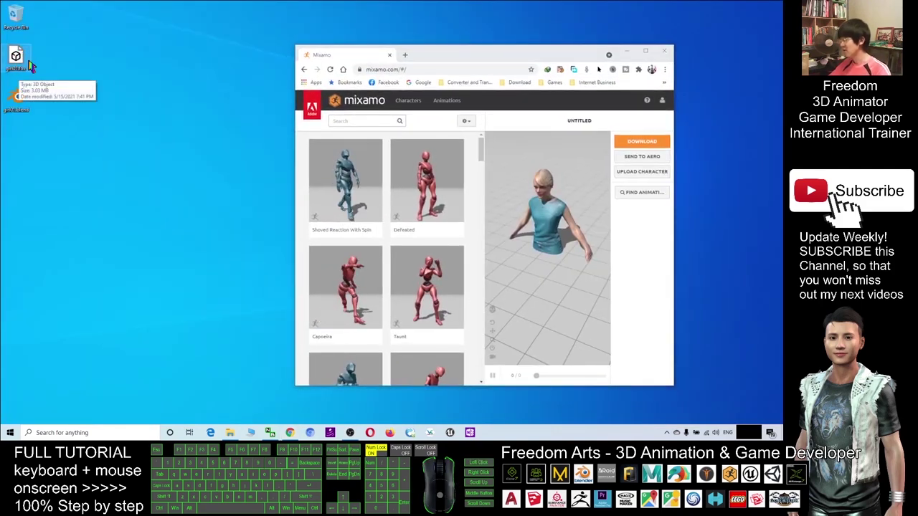
pyautogui.click(648, 176)
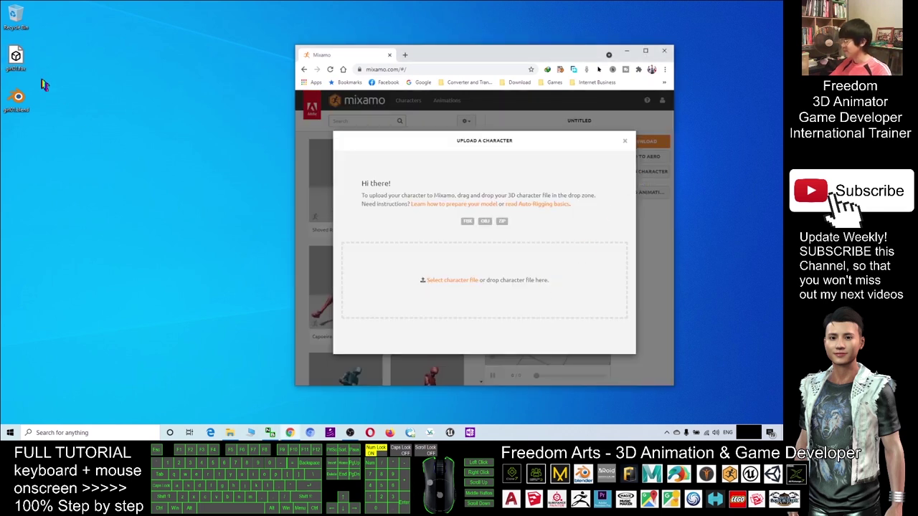
pyautogui.click(13, 59)
pyautogui.moveTo(17, 60); pyautogui.dragTo(440, 276)
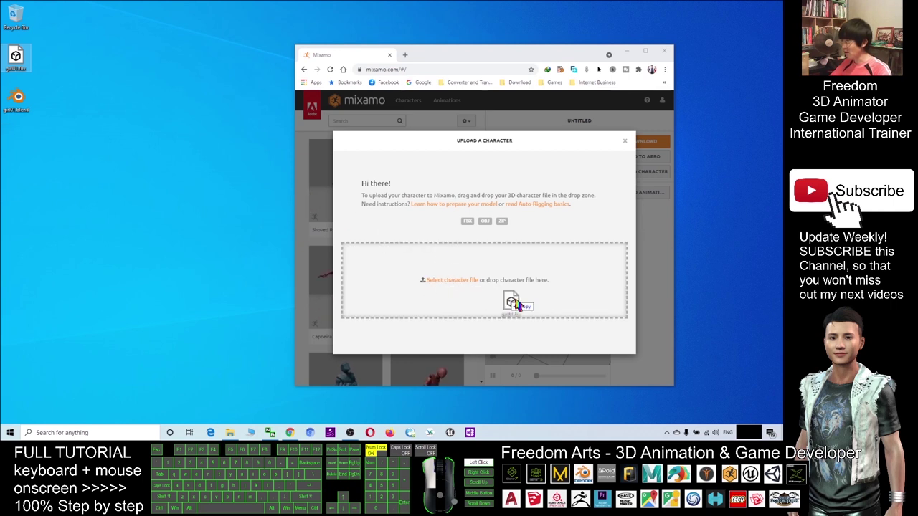
pyautogui.moveTo(440, 276); pyautogui.dragTo(499, 285)
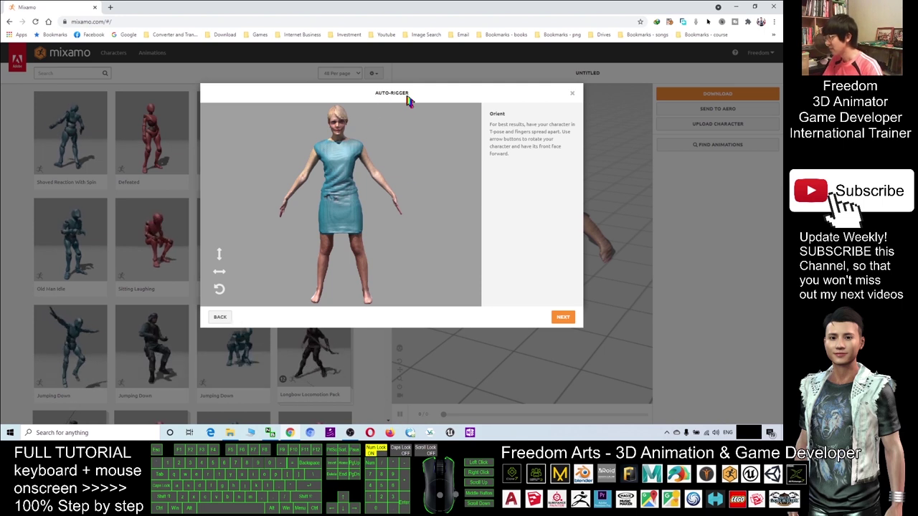
pyautogui.click(559, 317)
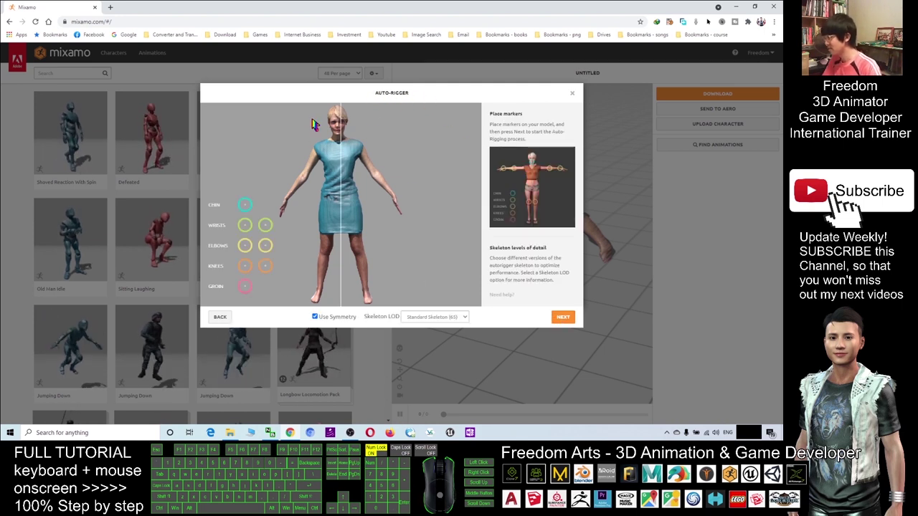
# - With symmetry off, place the chin, both wrists, elbows, knees and groin markers, then auto-rig
pyautogui.click(315, 317)
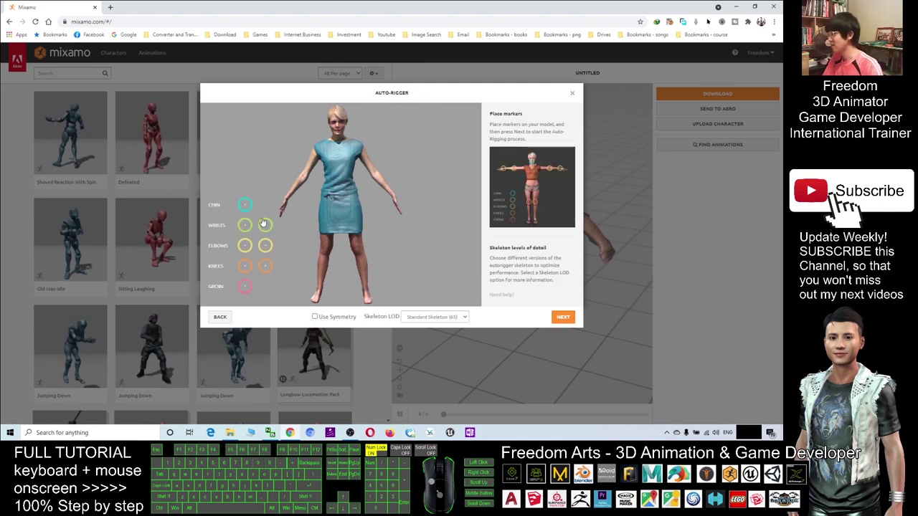
pyautogui.moveTo(245, 206); pyautogui.dragTo(338, 137)
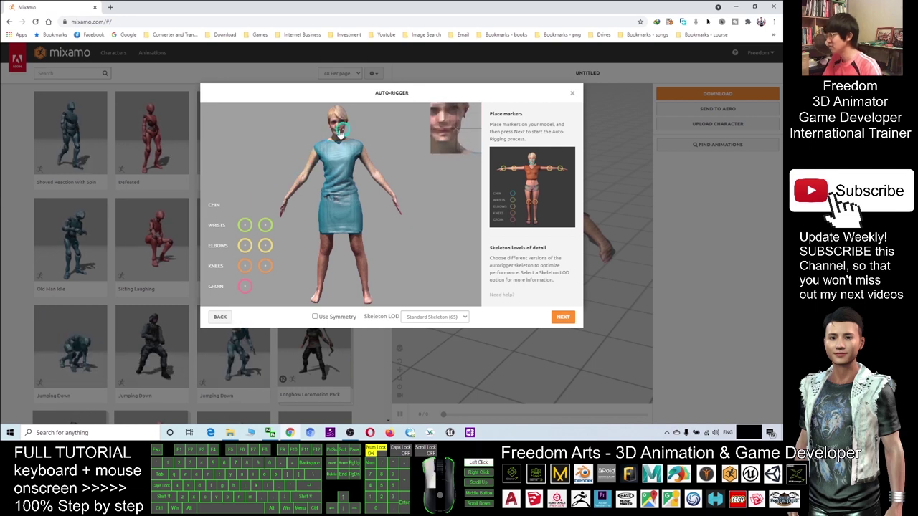
pyautogui.moveTo(244, 225); pyautogui.dragTo(285, 200)
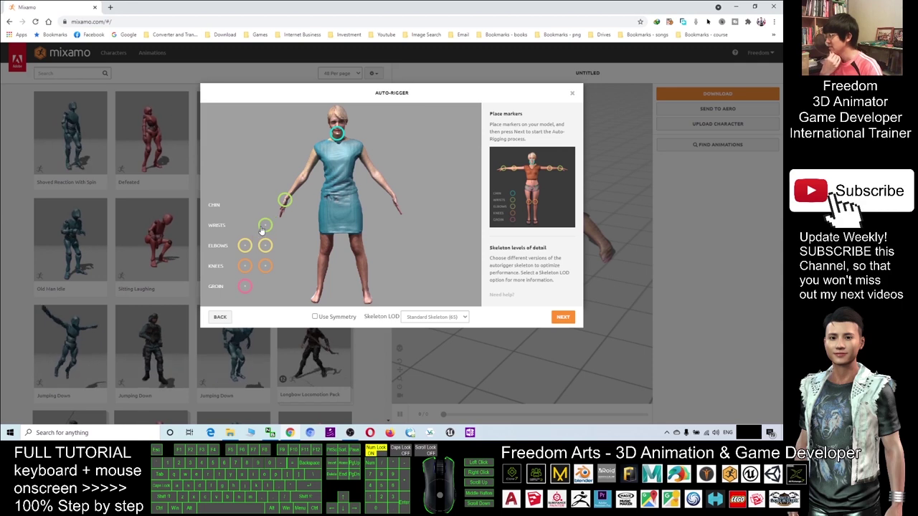
pyautogui.moveTo(365, 215); pyautogui.dragTo(394, 198)
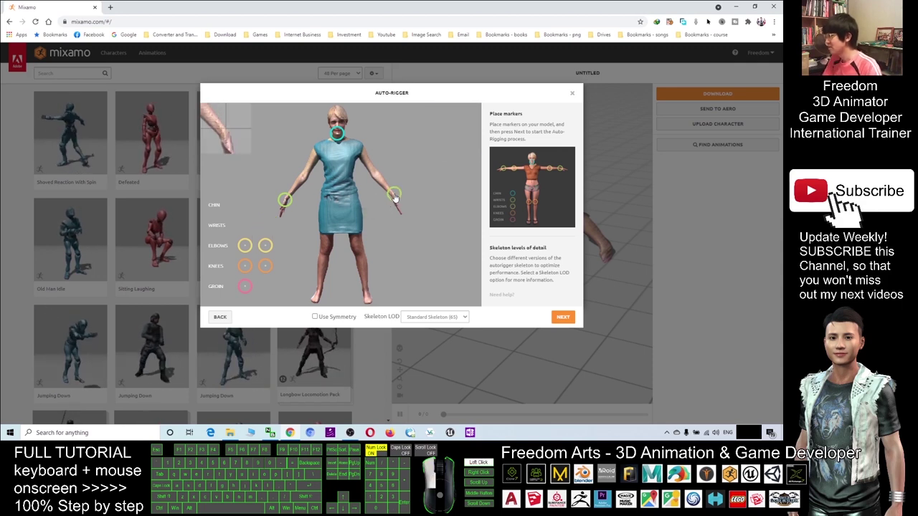
pyautogui.moveTo(244, 245); pyautogui.dragTo(301, 176)
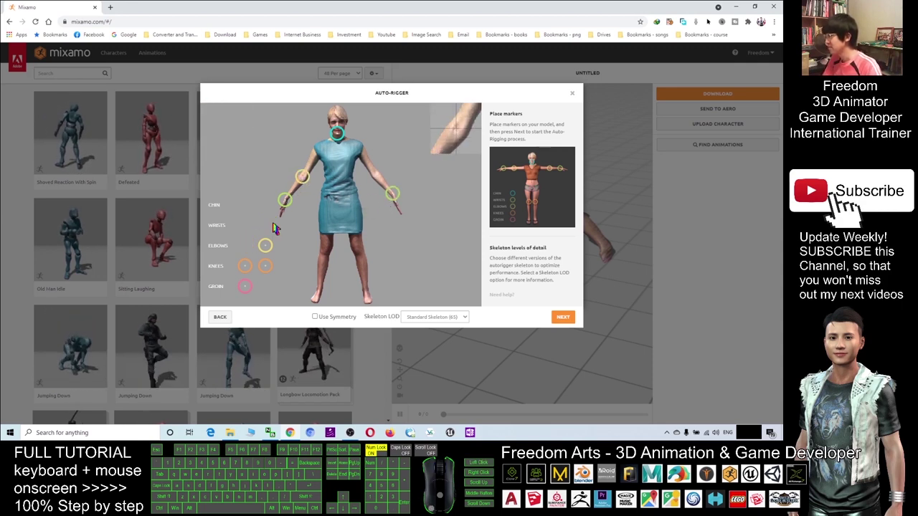
pyautogui.moveTo(265, 245); pyautogui.dragTo(380, 176)
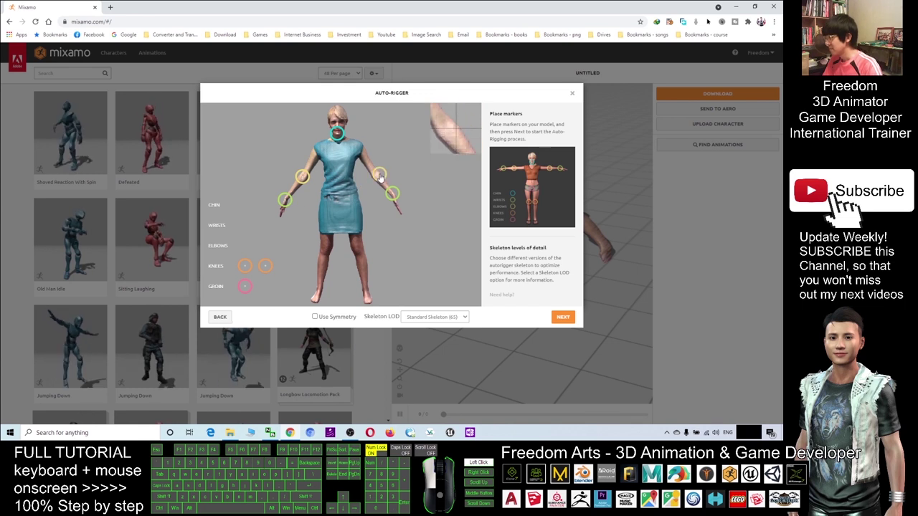
pyautogui.moveTo(245, 266); pyautogui.dragTo(326, 251)
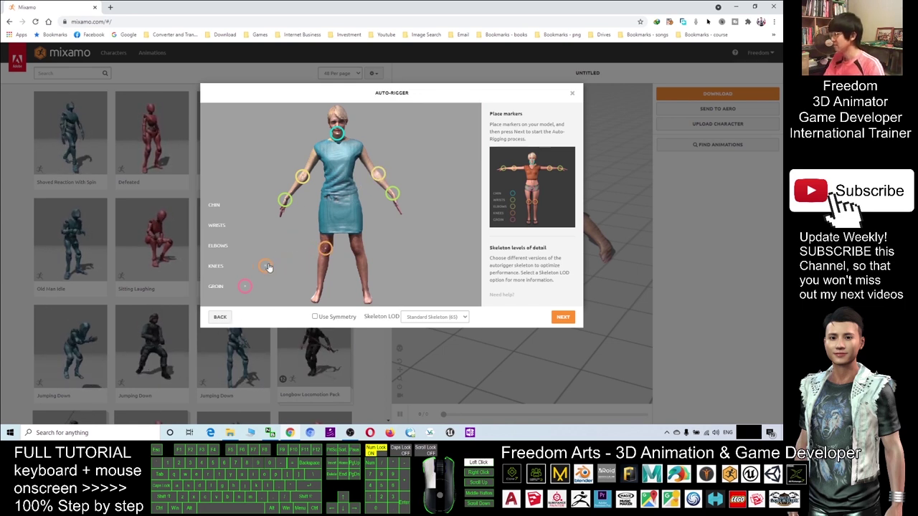
pyautogui.moveTo(265, 266); pyautogui.dragTo(357, 249)
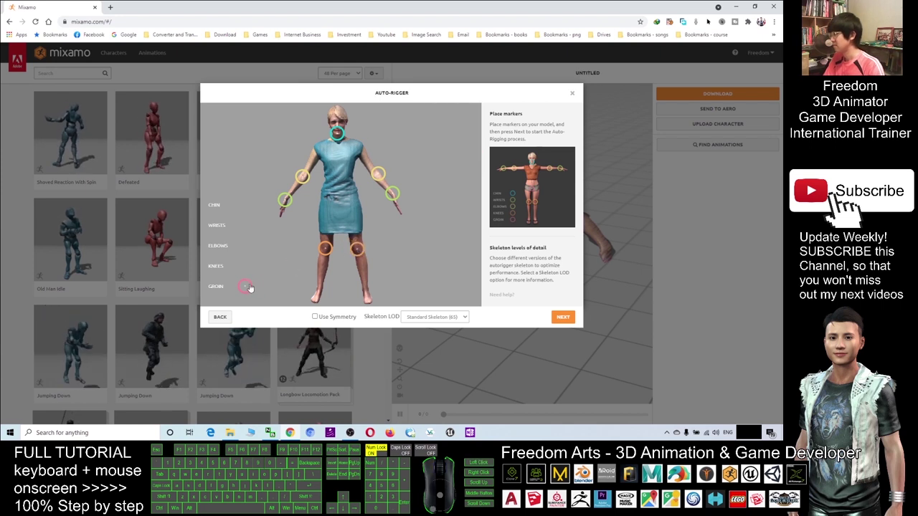
pyautogui.moveTo(247, 287); pyautogui.dragTo(343, 219)
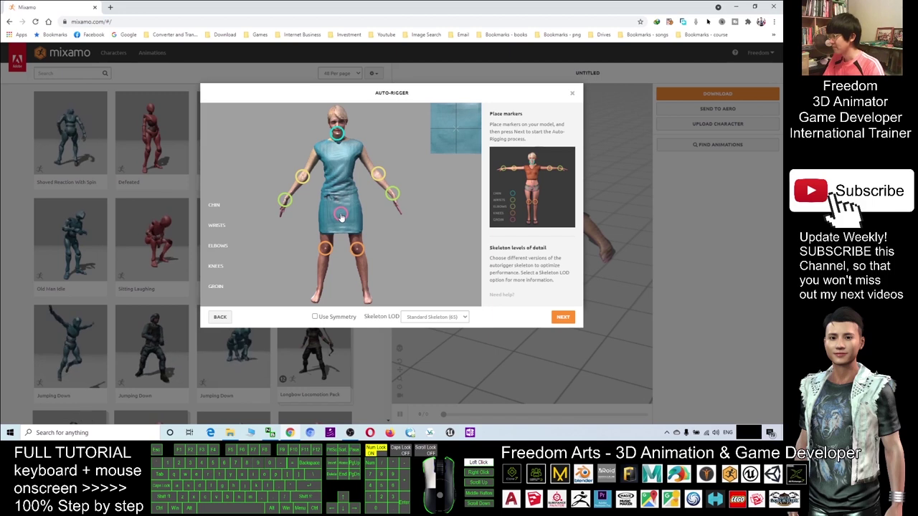
pyautogui.click(565, 318)
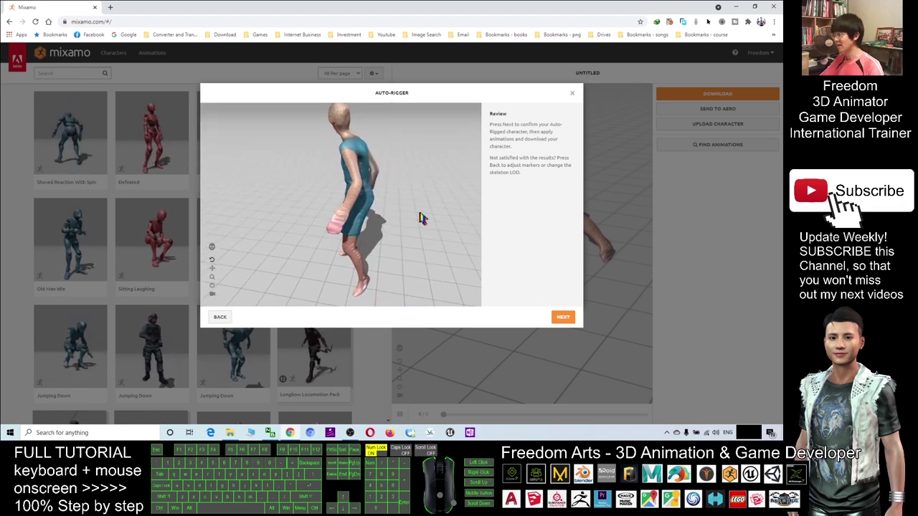
# - Accept the rig and replace the previous character with GIRL01, then restore the browser window
pyautogui.click(563, 318)
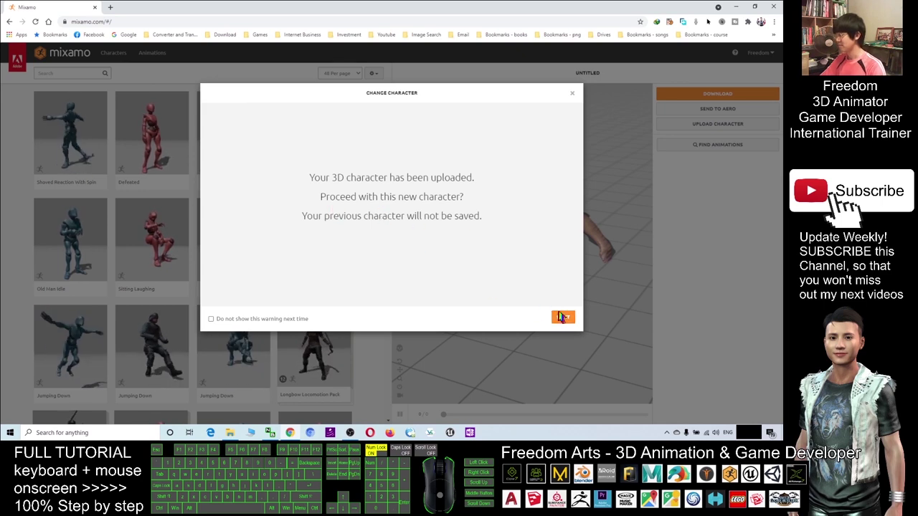
pyautogui.click(563, 317)
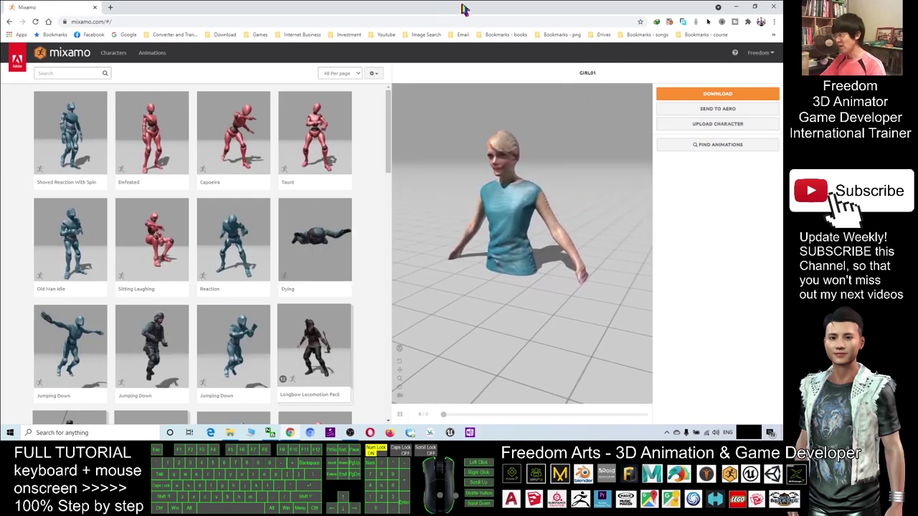
pyautogui.doubleClick(301, 6)
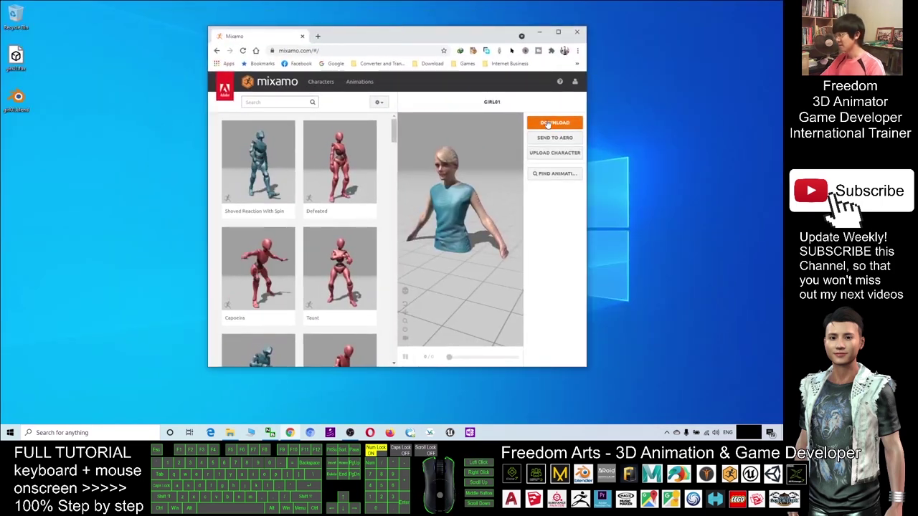
# - Download GIRL01 as a T-pose FBX Binary and show girl01.fbx in its Downloads folder
pyautogui.click(548, 126)
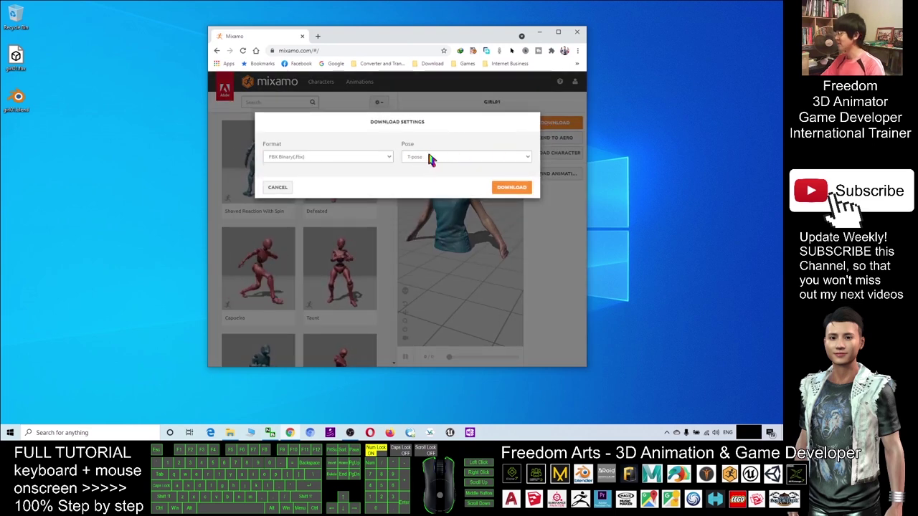
pyautogui.click(505, 189)
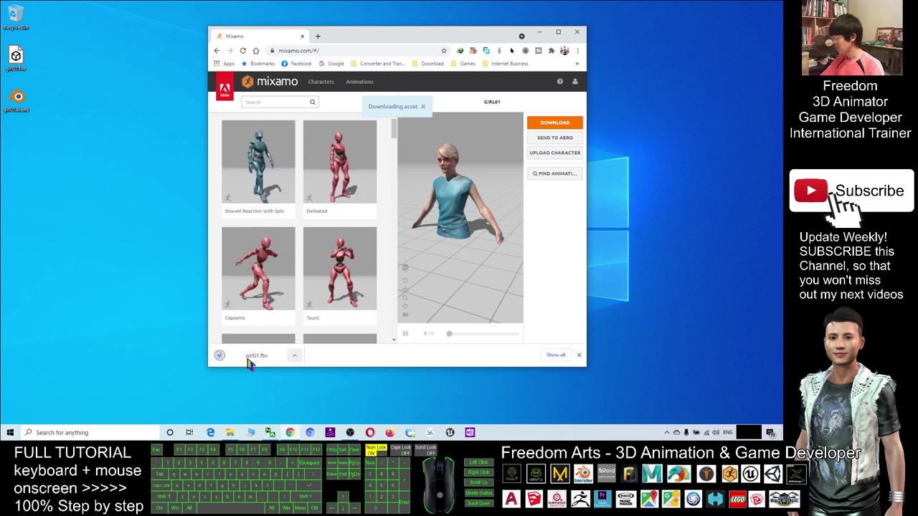
pyautogui.click(296, 357)
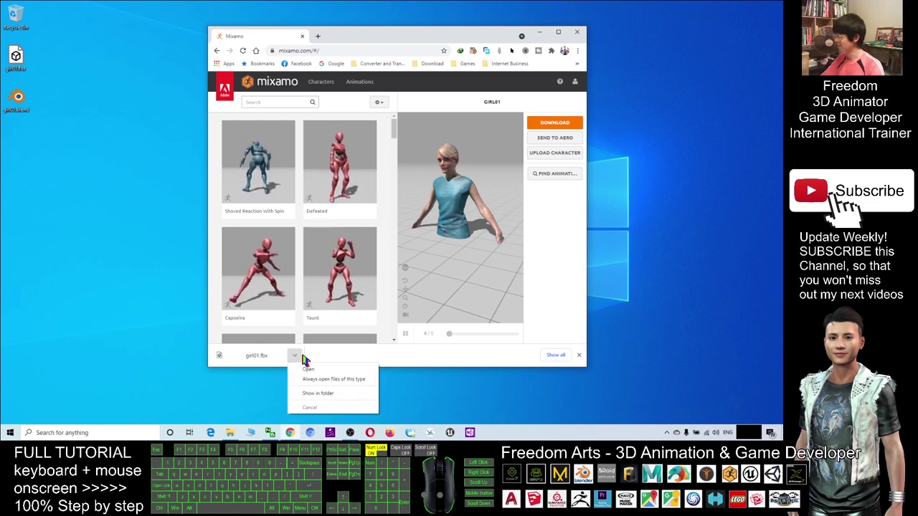
pyautogui.click(317, 393)
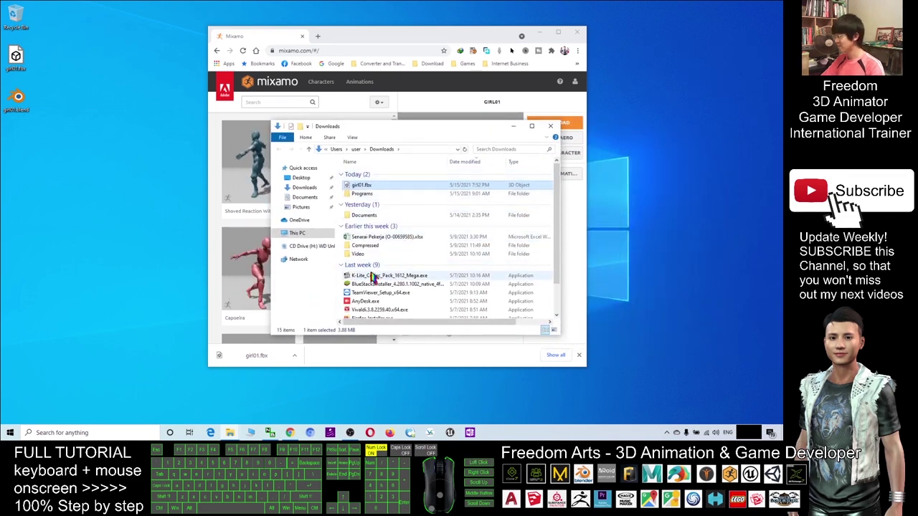
# - Rename the download to girl01 tpose.fbx and copy it onto the desktop
pyautogui.moveTo(362, 185); pyautogui.dragTo(367, 190)
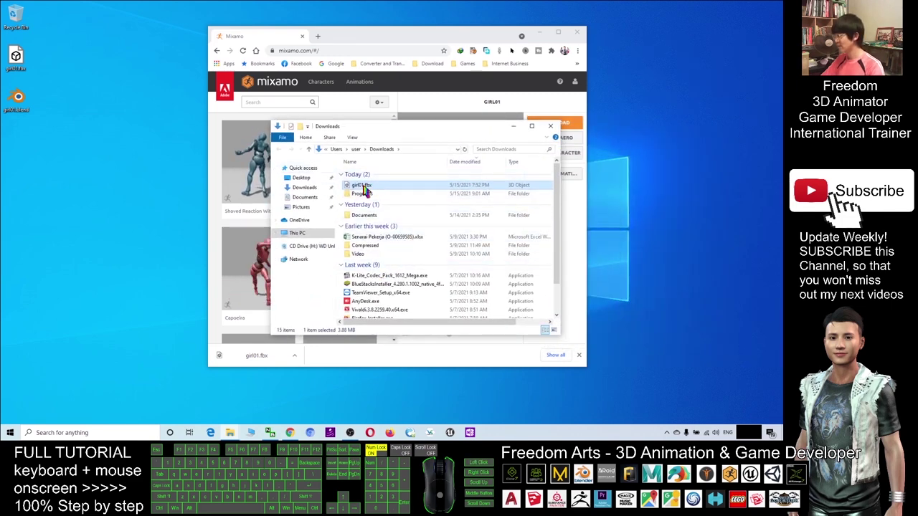
pyautogui.moveTo(361, 185)
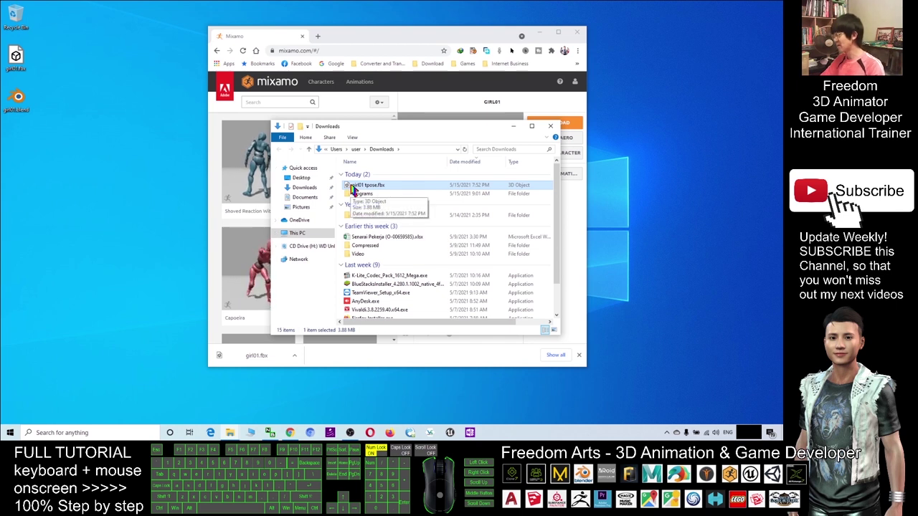
pyautogui.moveTo(352, 187); pyautogui.dragTo(56, 146)
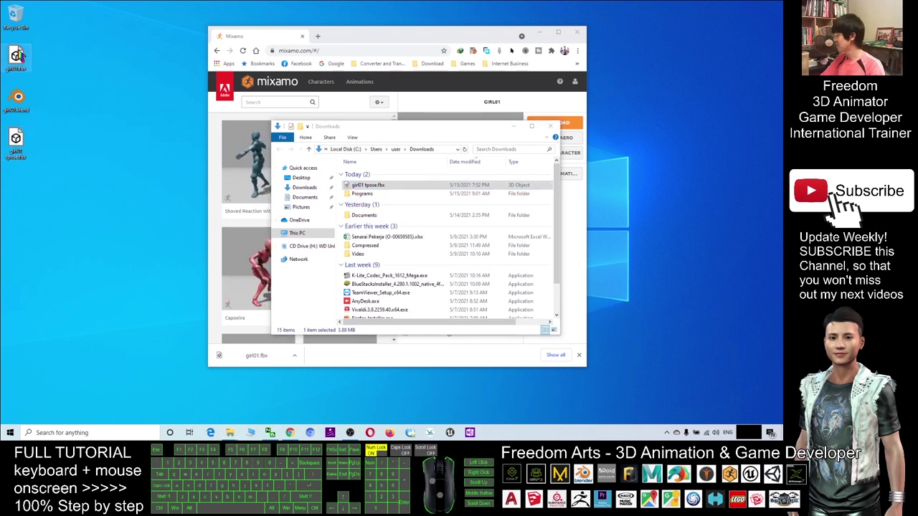
# - Open girl01 tpose.fbx in 3D Viewer and zoom in and out to inspect the T-posed girl
pyautogui.doubleClick(23, 142)
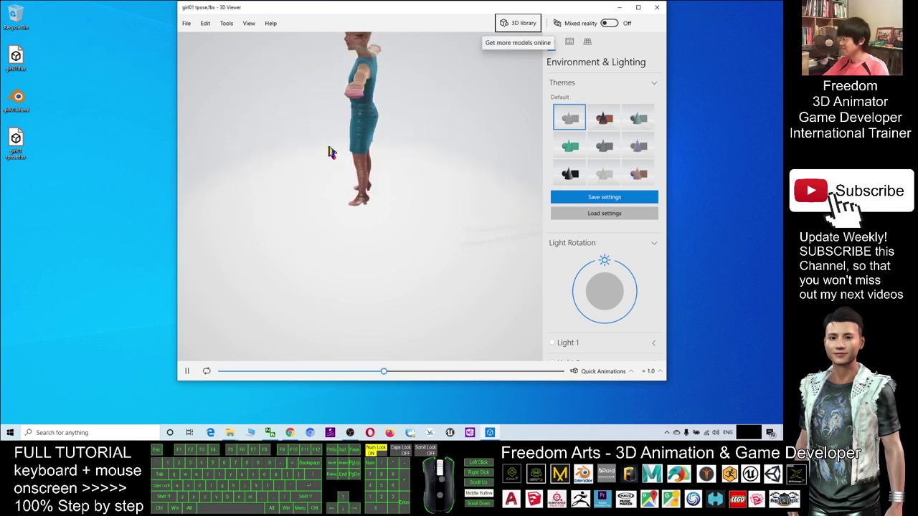
pyautogui.scroll(-5, 382, 150)
pyautogui.scroll(5, 384, 149)
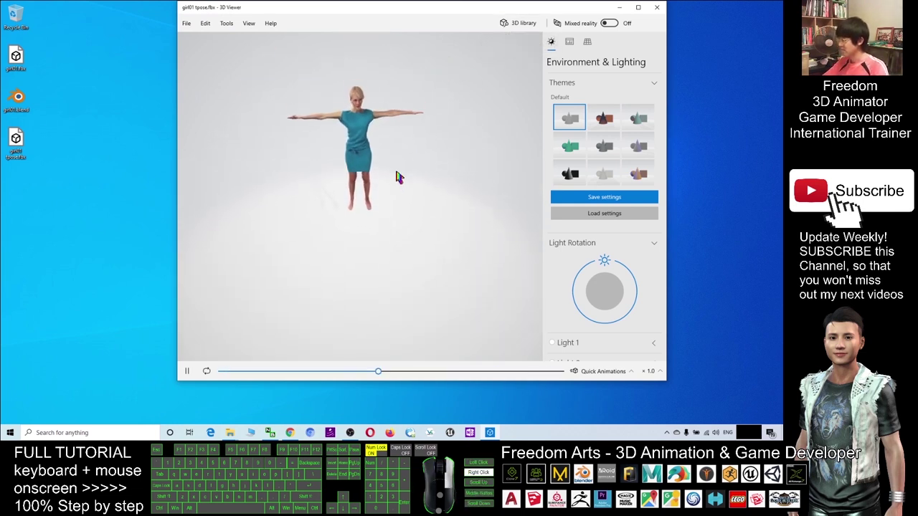
pyautogui.scroll(5, 388, 217)
pyautogui.scroll(-2, 385, 205)
pyautogui.scroll(-2, 404, 184)
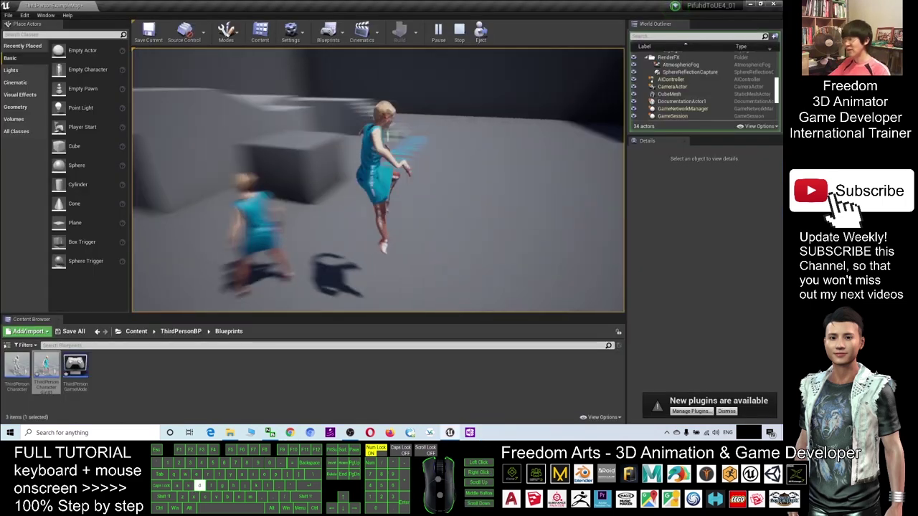
pyautogui.press('d')
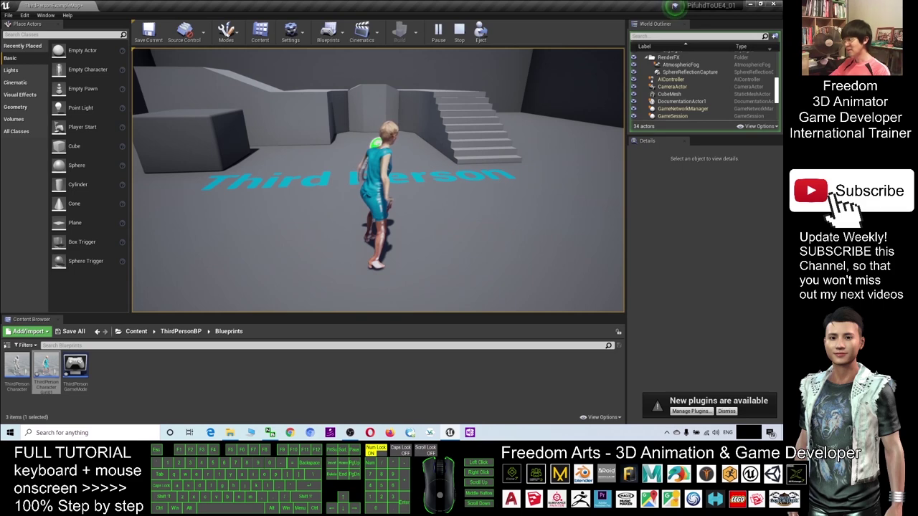
# - Move the girl forward, left and right around the level with W, A and D
pyautogui.press('w')
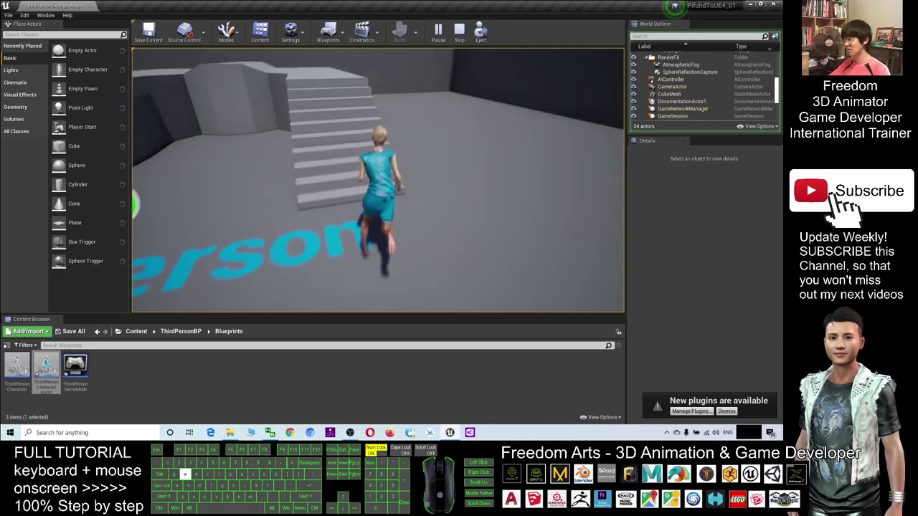
pyautogui.press('a')
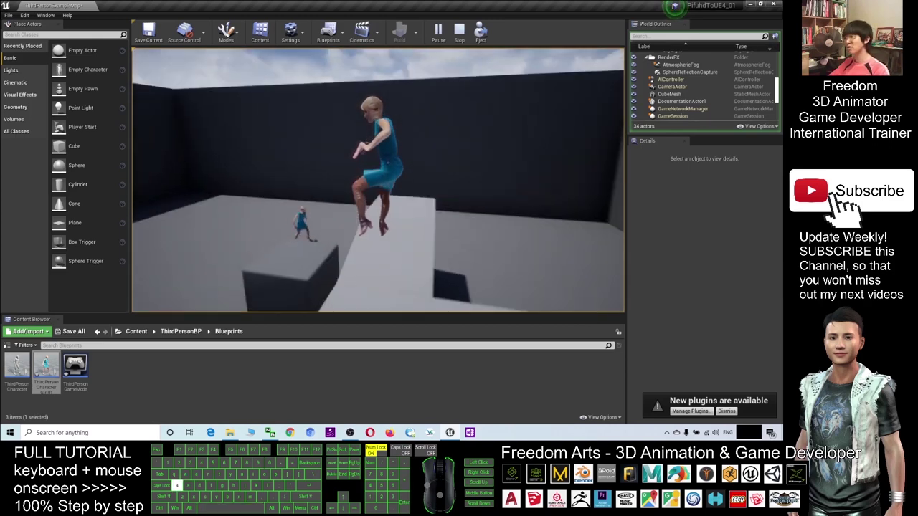
pyautogui.press('d')
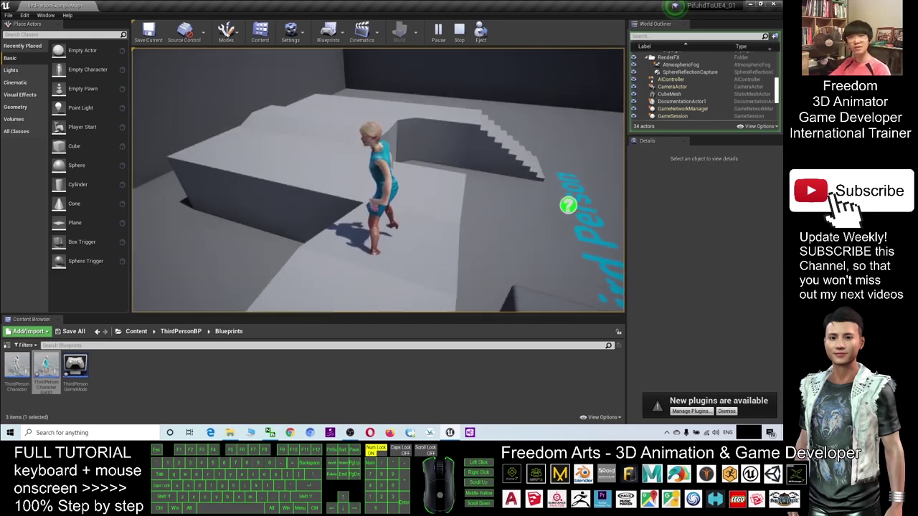
pyautogui.press('w')
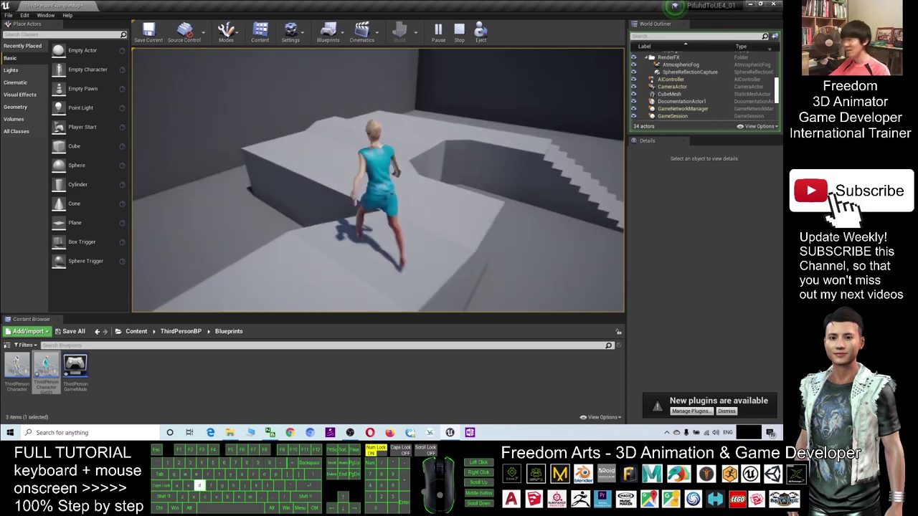
pyautogui.press('a')
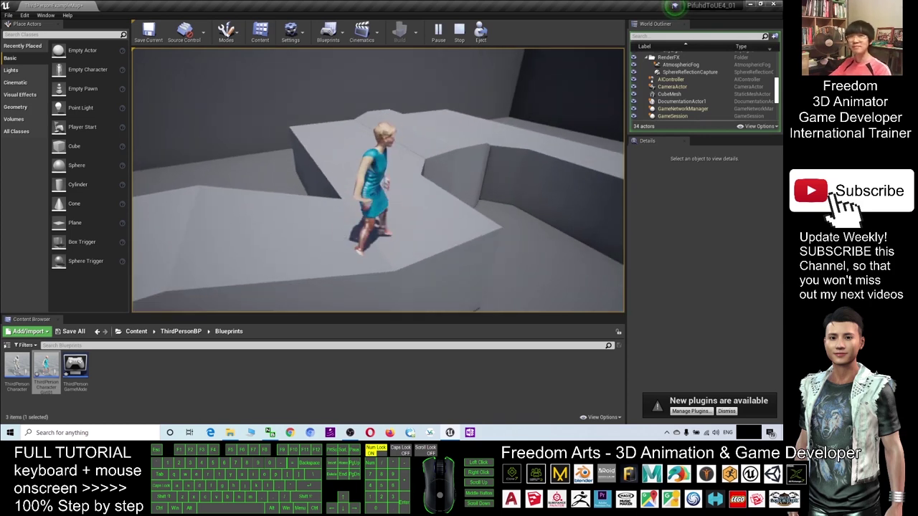